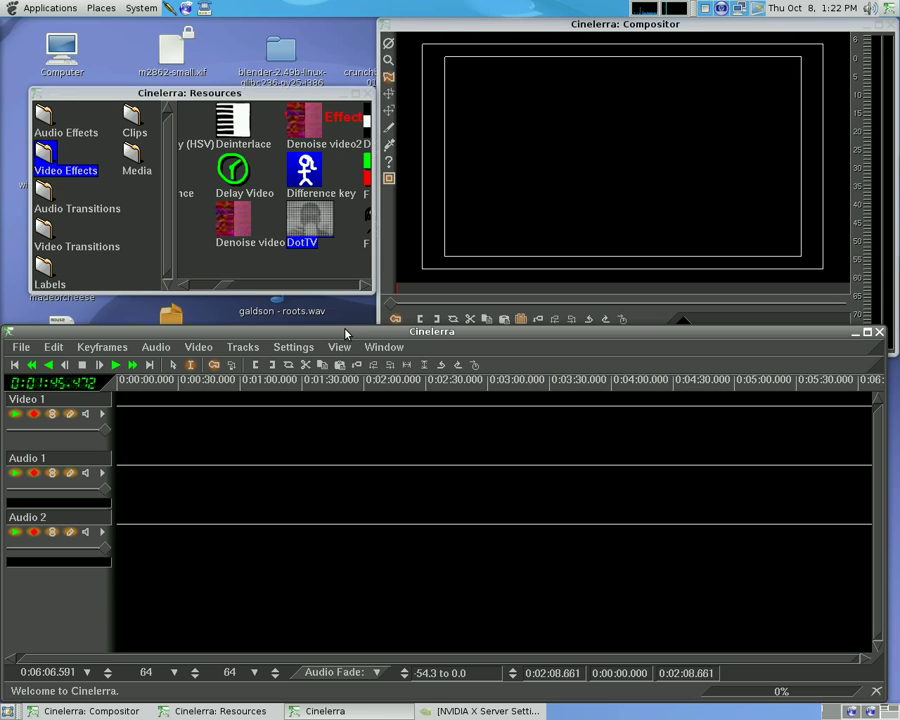
# - Place the insertion point on the empty Video 1 track
pyautogui.click(192, 430)
# - Load tapeB004.dv from vidtutorial with the Replace current project insertion strategy
pyautogui.press('o')
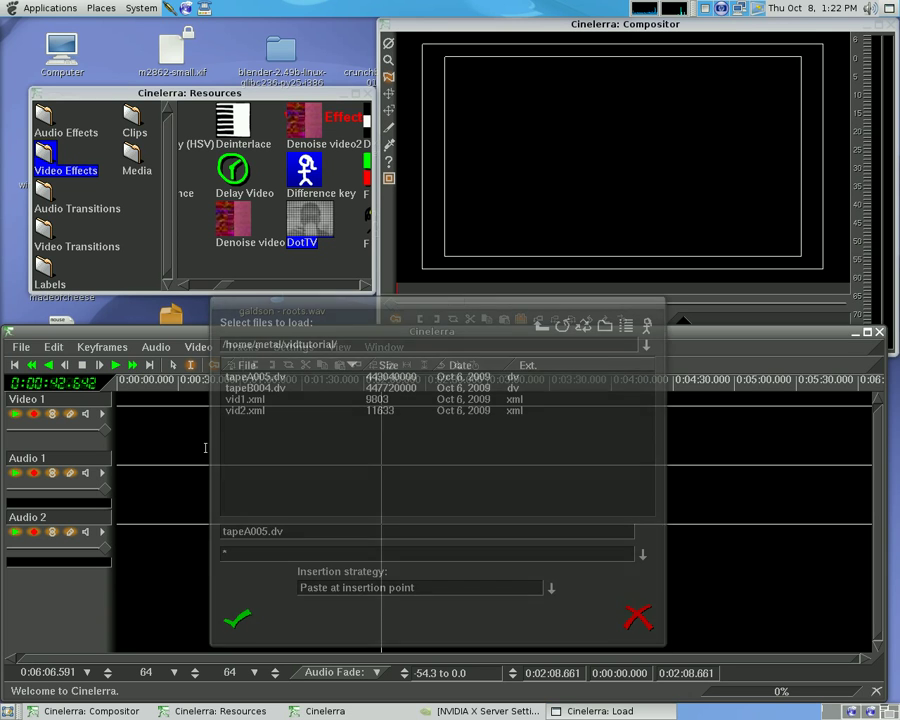
pyautogui.click(260, 389)
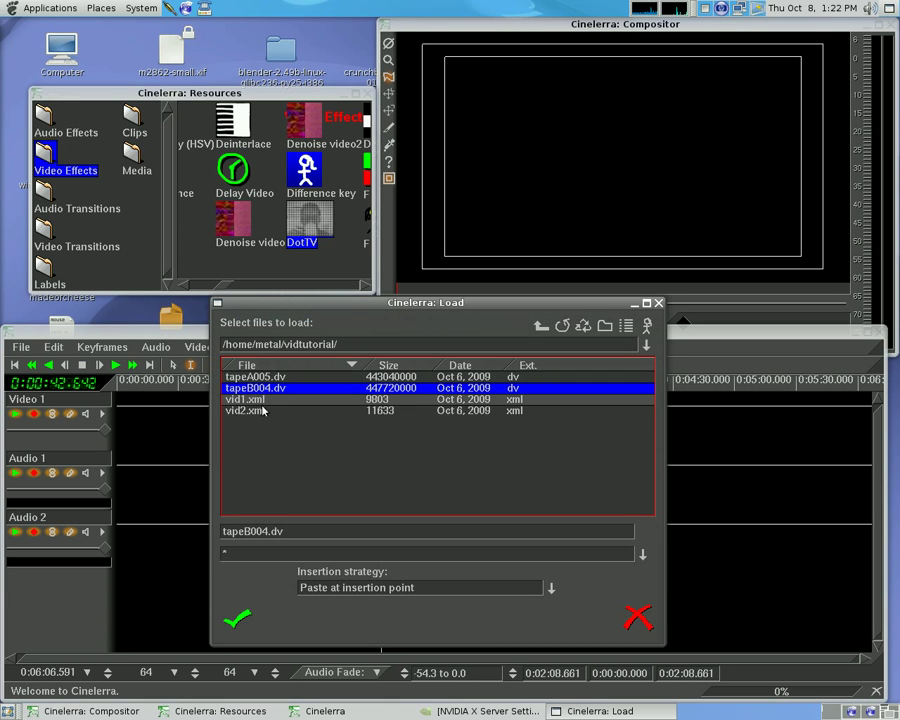
pyautogui.click(551, 588)
pyautogui.click(390, 605)
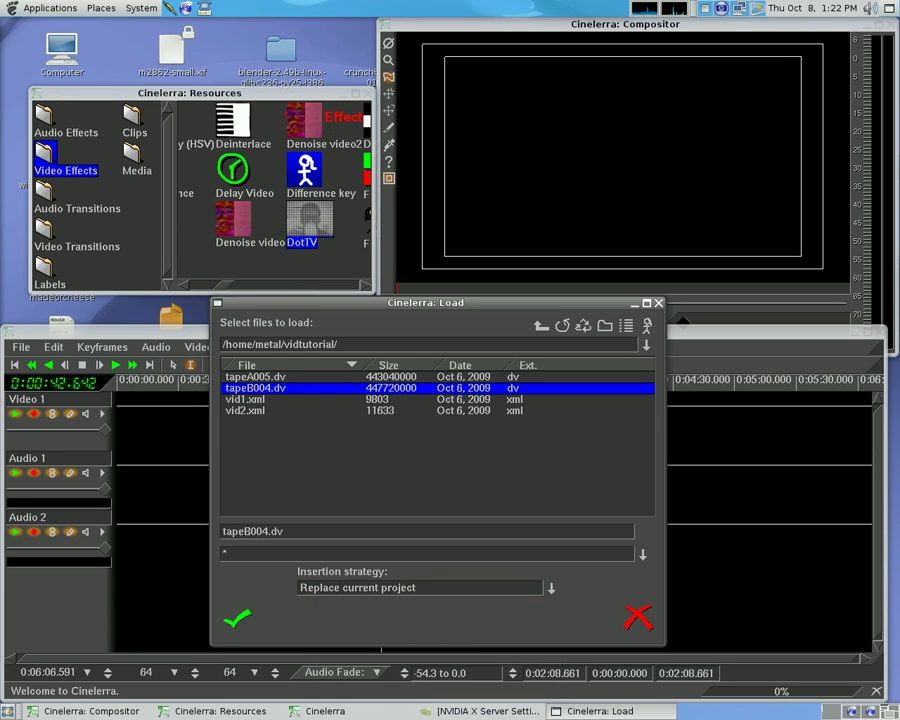
pyautogui.click(237, 619)
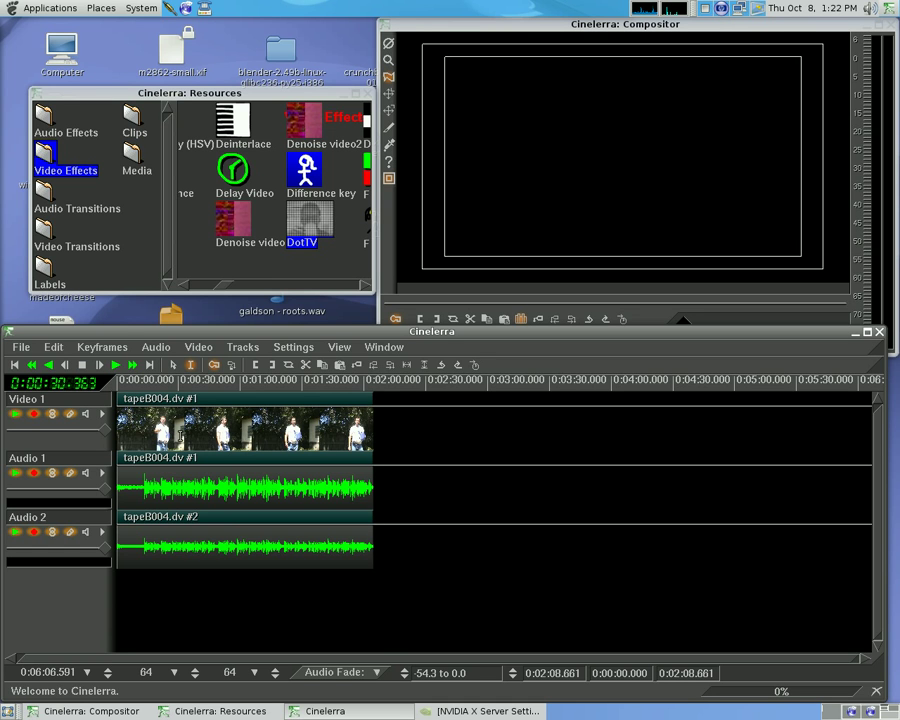
pyautogui.moveTo(162, 384); pyautogui.dragTo(259, 390)
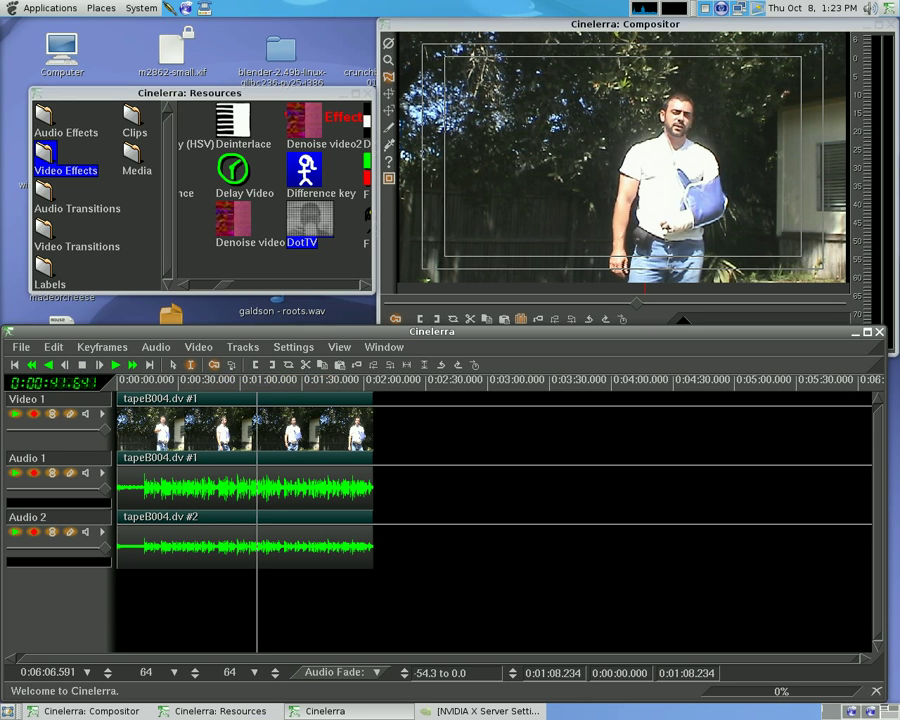
# - Cut 0:44.711–1:22.248 from all tracks, paste it back, cut it again, and jump to the end
pyautogui.moveTo(209, 487); pyautogui.dragTo(286, 487)
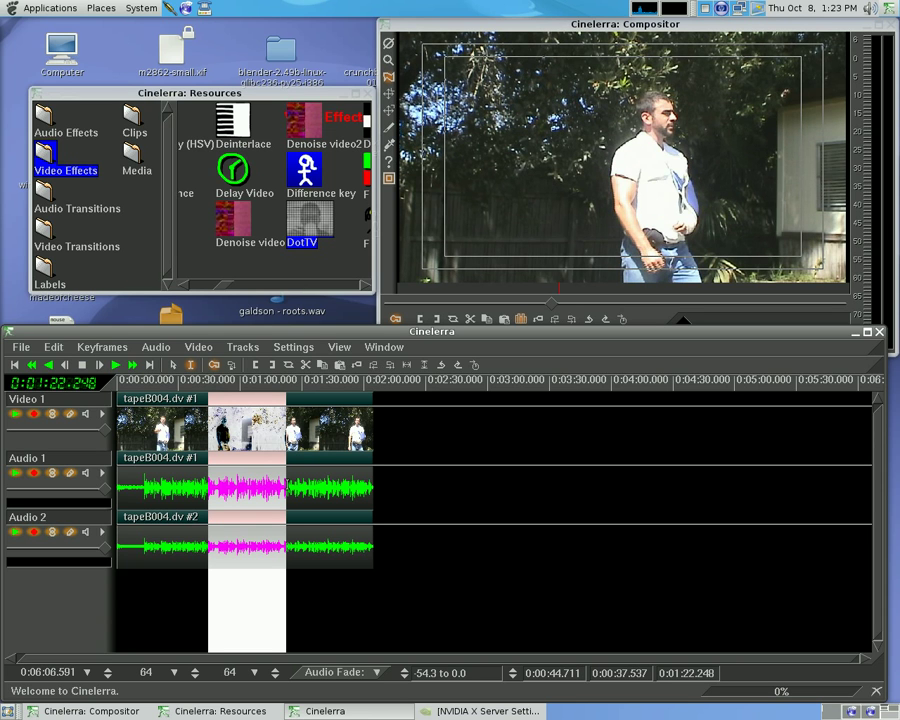
pyautogui.press('x')
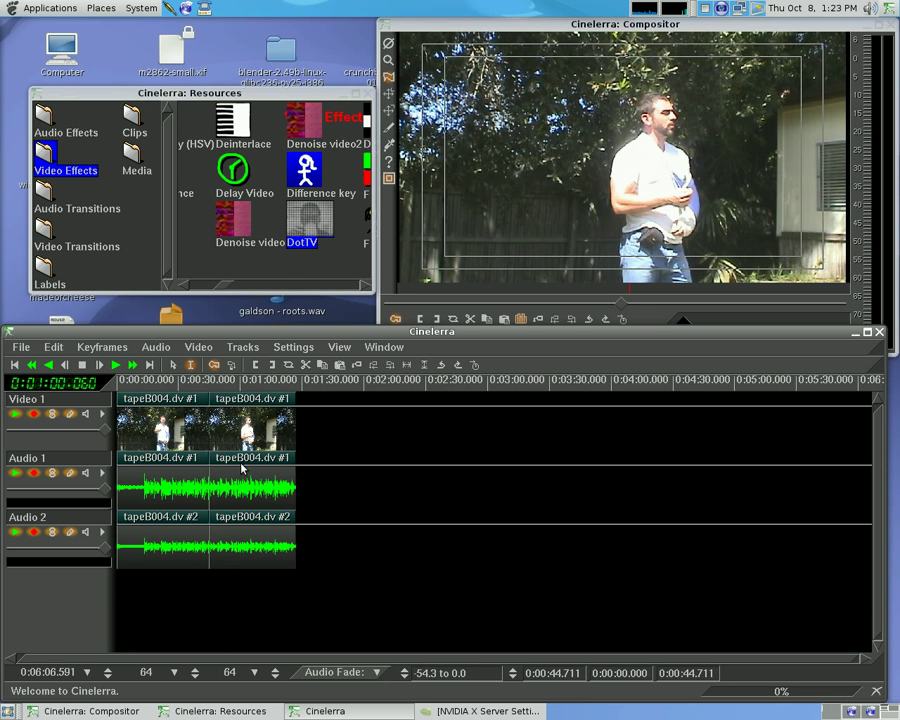
pyautogui.click(208, 470)
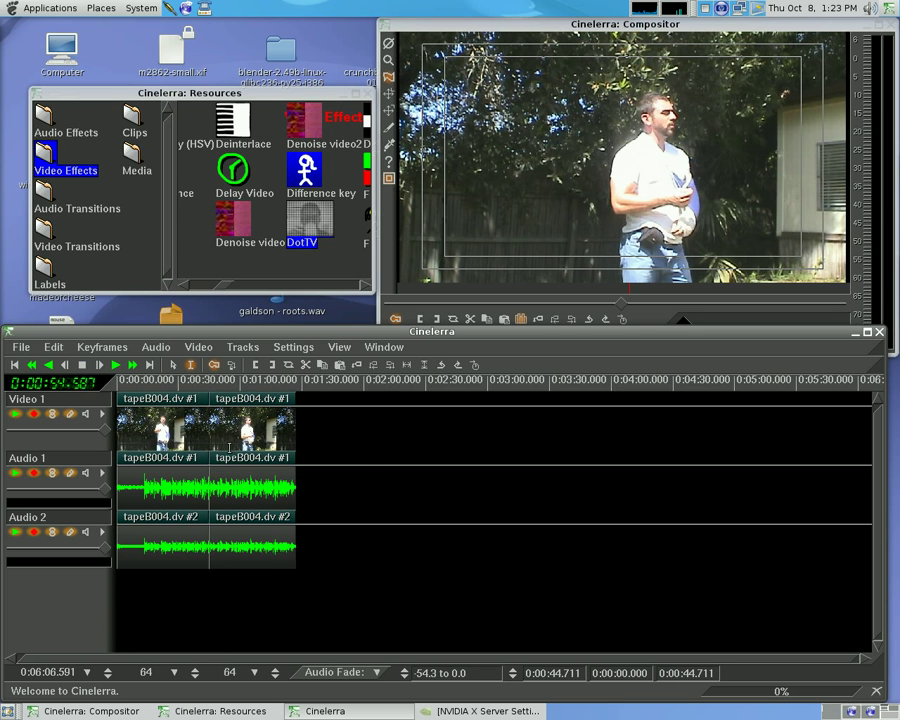
pyautogui.press('v')
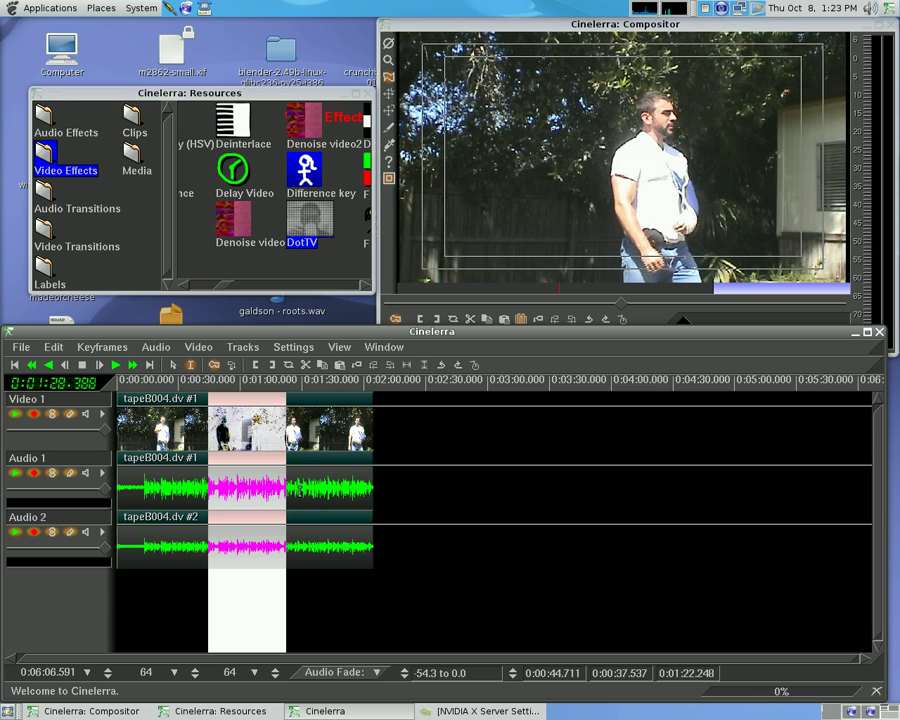
pyautogui.press('x')
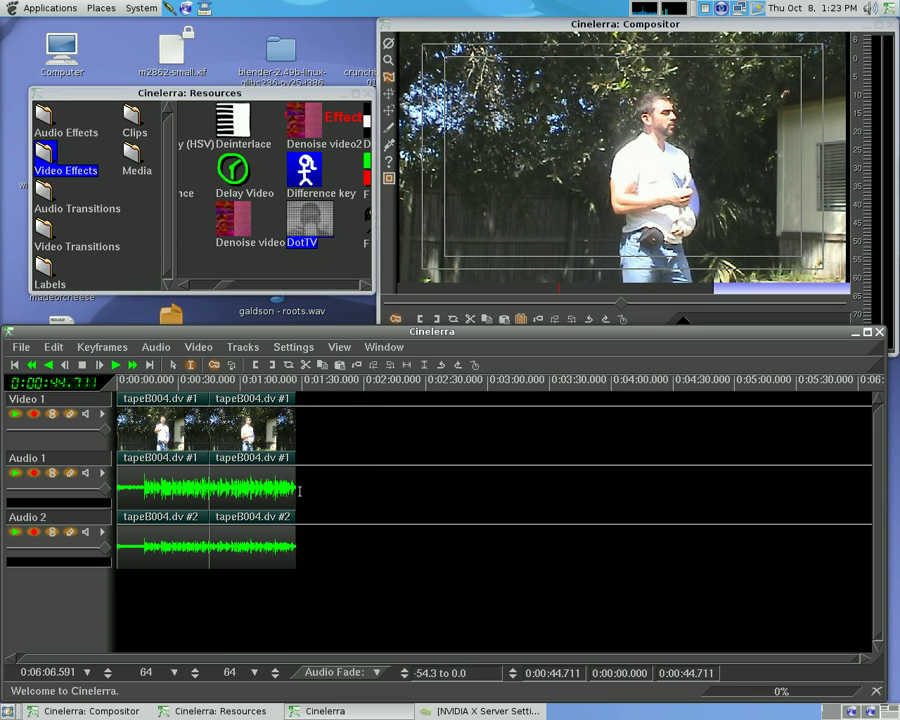
pyautogui.press('End')
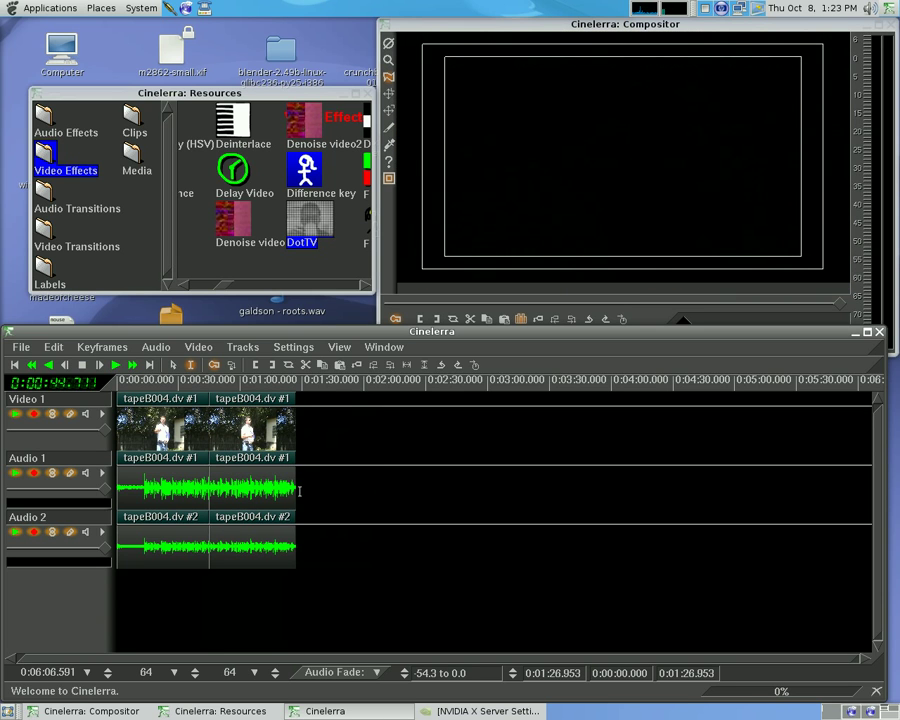
# - Paste the cut section at 0:02:36.322
pyautogui.click(477, 463)
pyautogui.moveTo(476, 456); pyautogui.dragTo(439, 432)
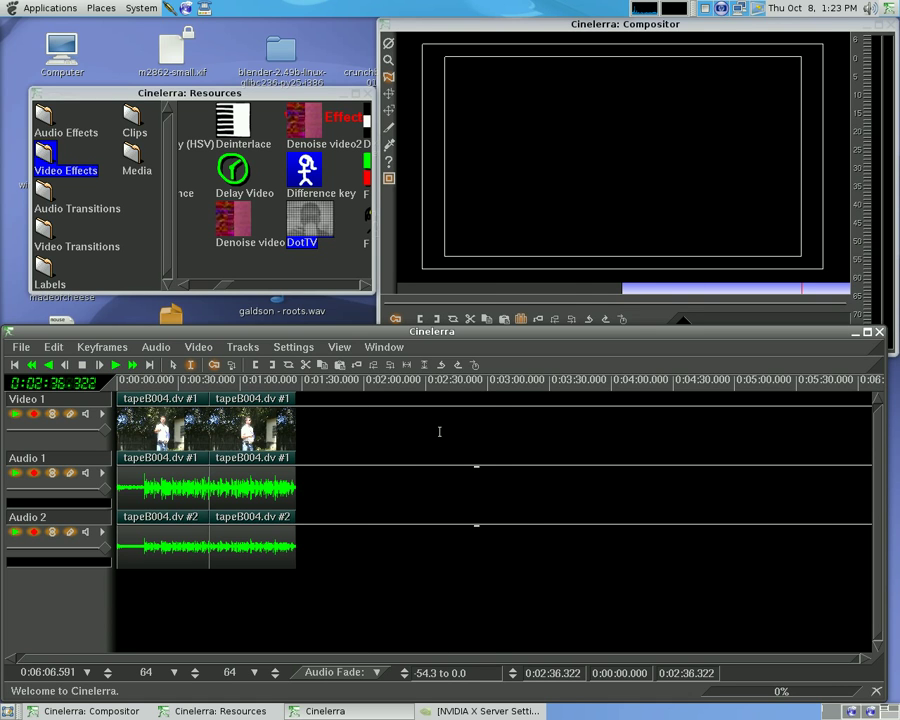
pyautogui.press('v')
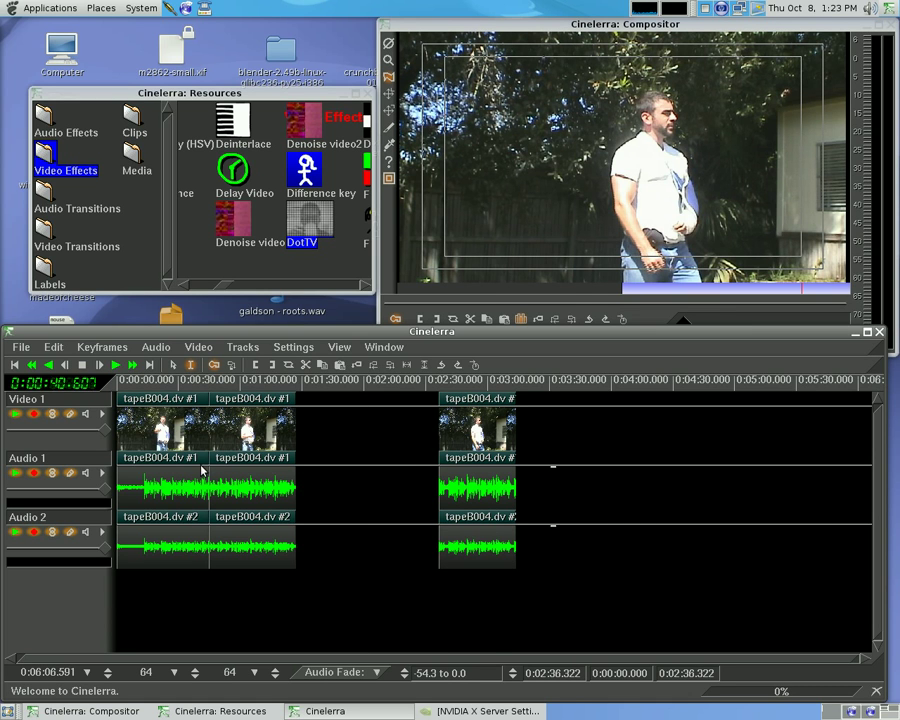
# - Copy the footage from 0:00:20.8 to 0:00:35.5 and paste it near 1:50
pyautogui.moveTo(161, 488); pyautogui.dragTo(192, 493)
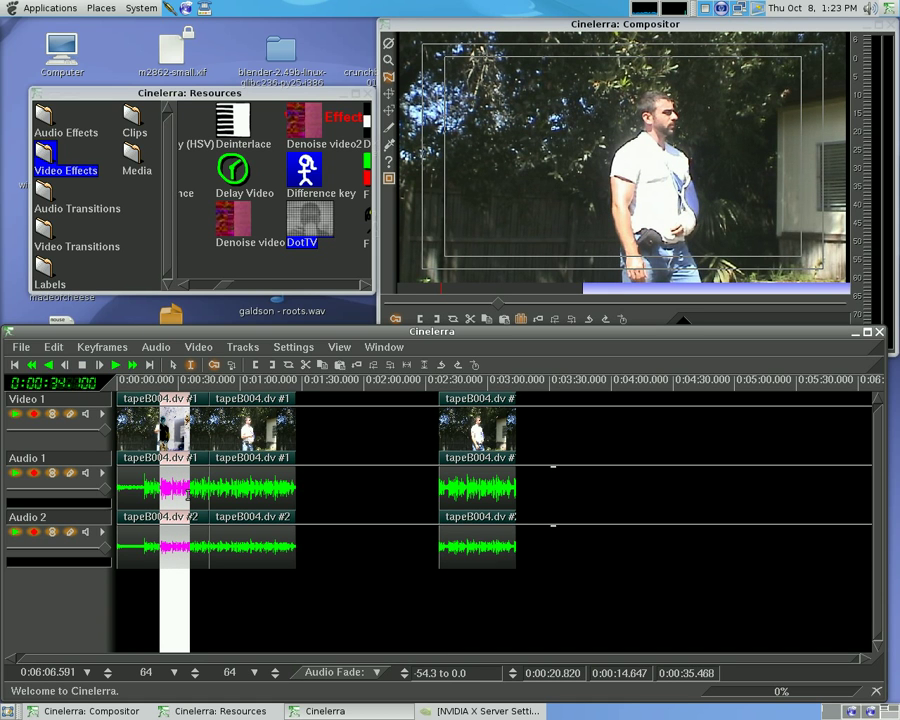
pyautogui.click(343, 482)
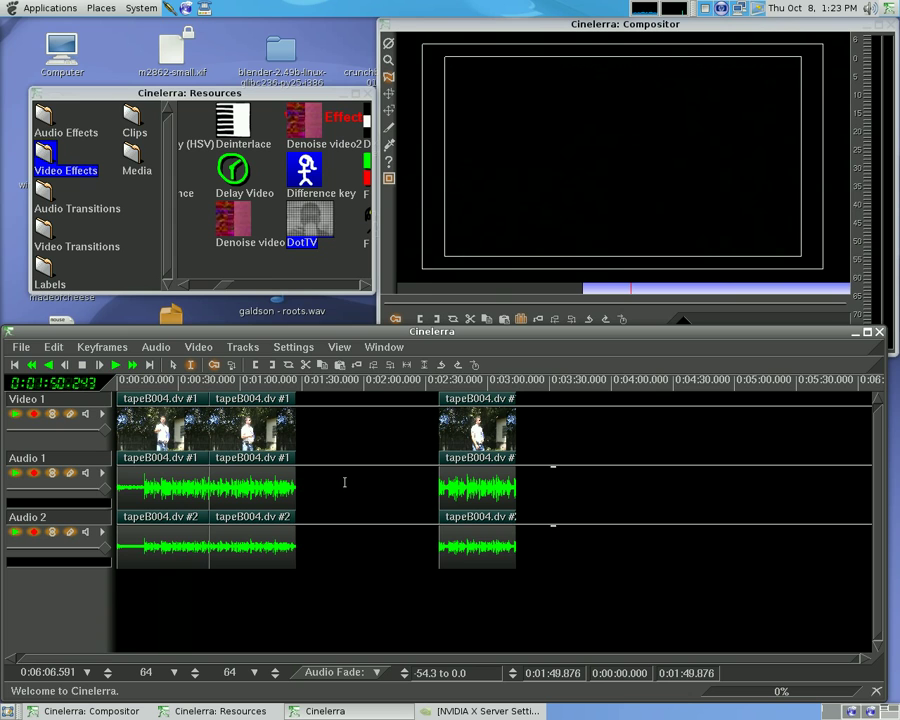
pyautogui.press('v')
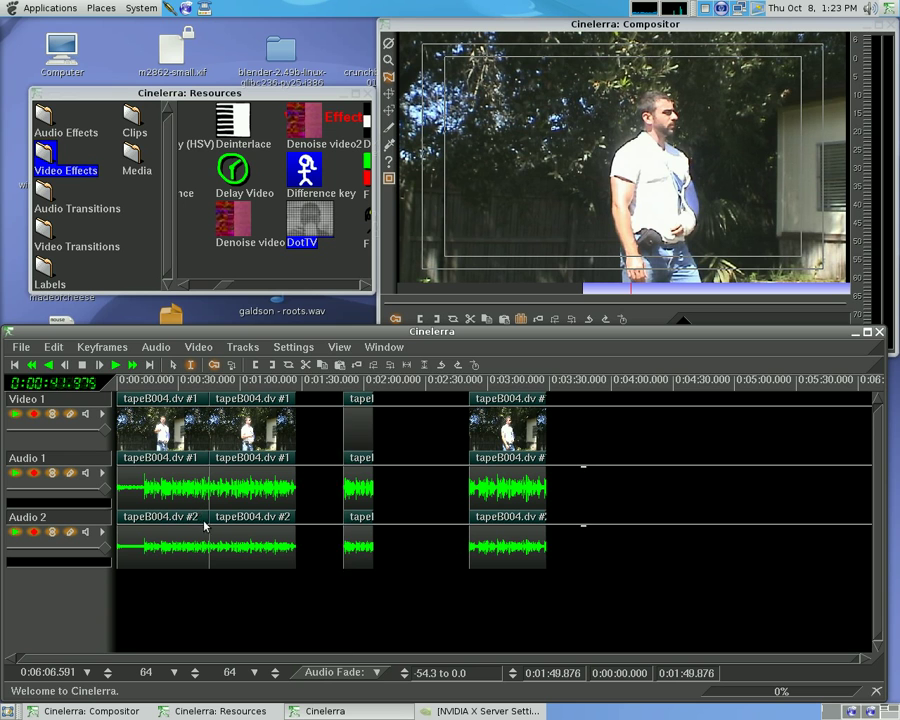
pyautogui.scroll(-2, 197, 518)
pyautogui.scroll(3, 197, 518)
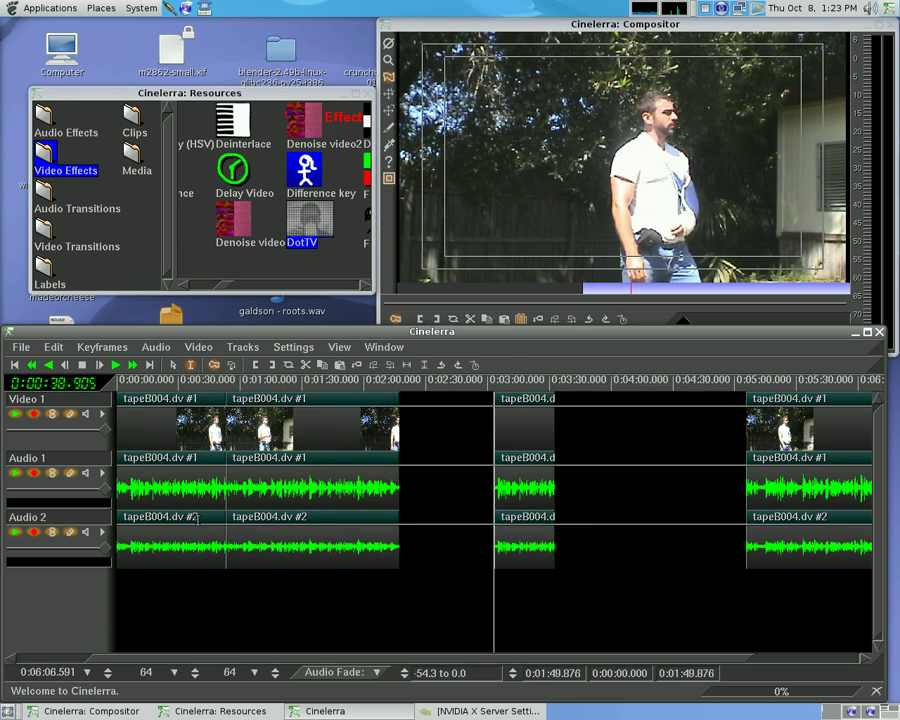
pyautogui.scroll(1, 197, 518)
pyautogui.scroll(-2, 197, 518)
pyautogui.scroll(1, 197, 518)
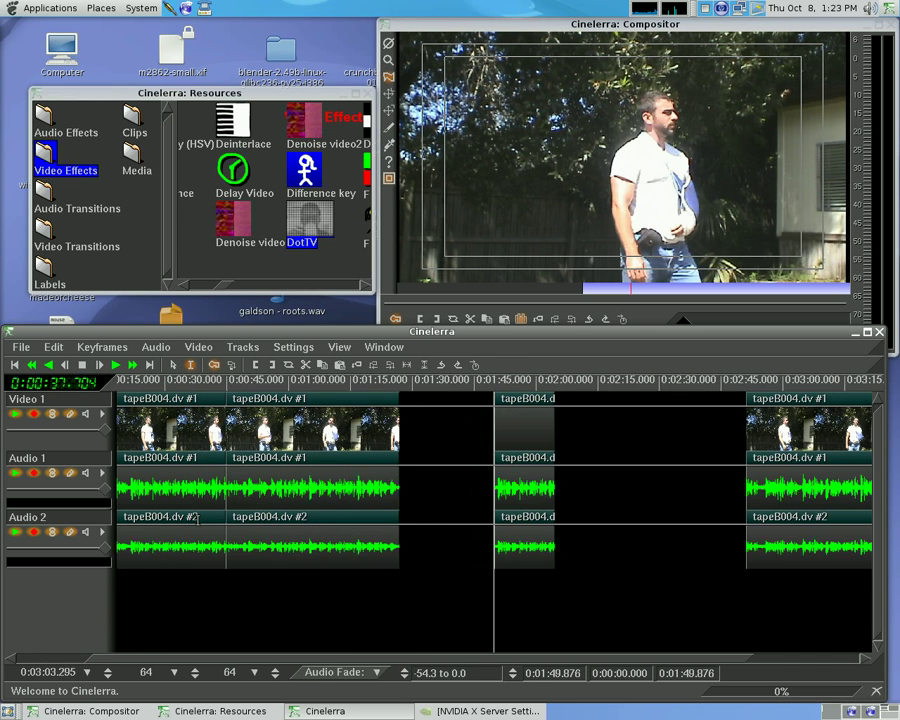
pyautogui.click(407, 366)
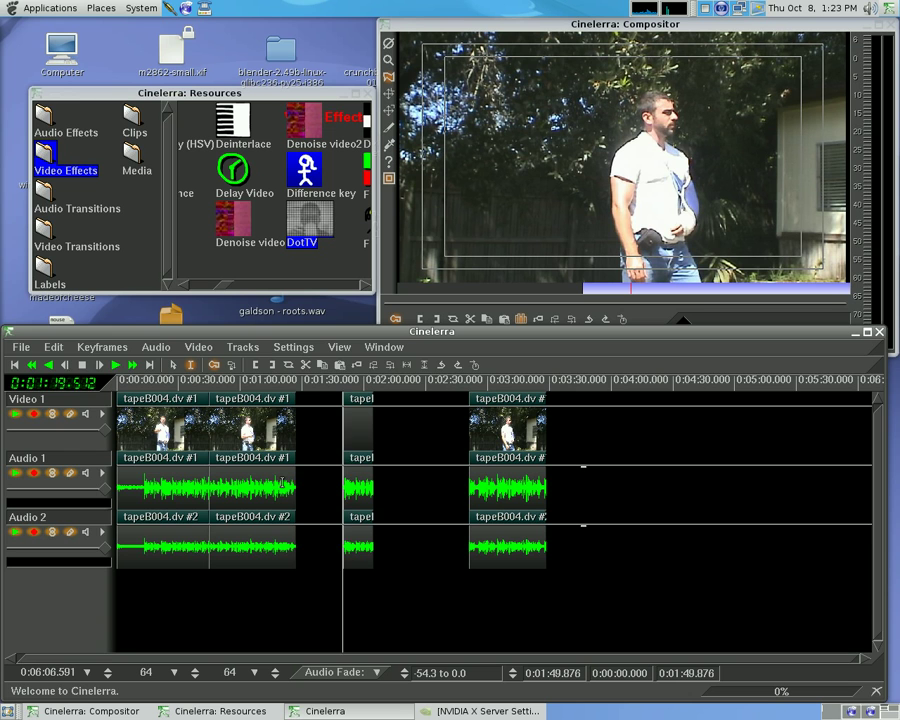
pyautogui.press('Down')
pyautogui.press('Down')
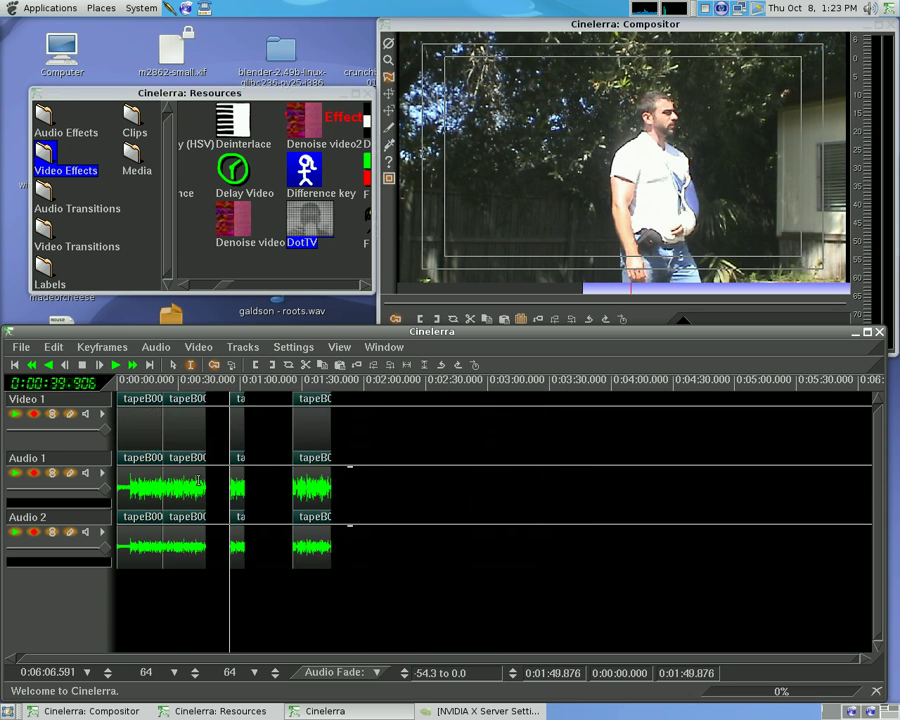
pyautogui.press('Up')
pyautogui.press('Up')
pyautogui.press('Up')
pyautogui.press('Up')
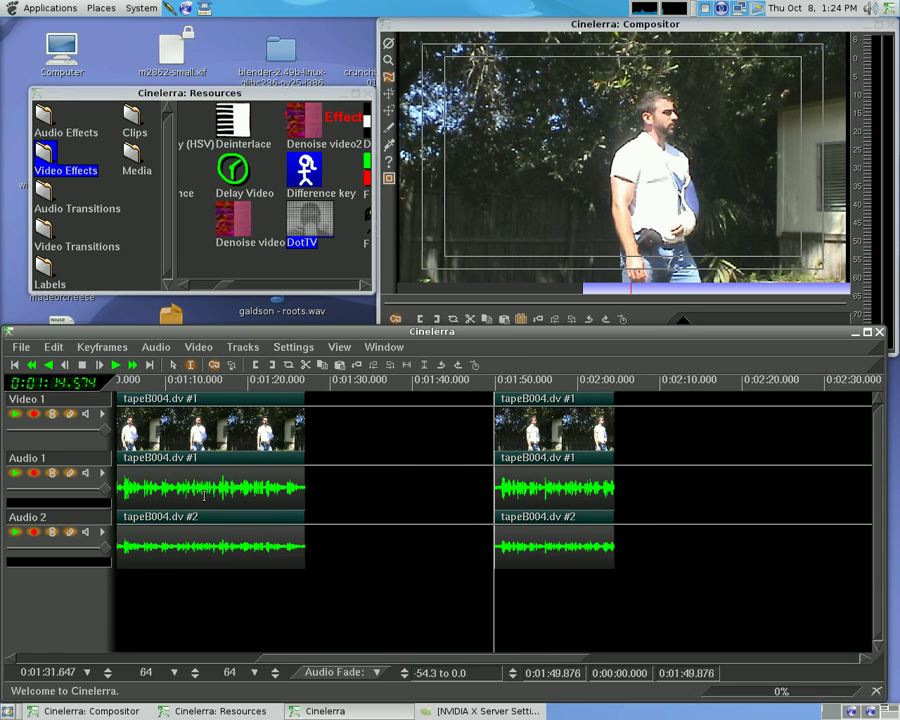
pyautogui.moveTo(450, 659); pyautogui.dragTo(190, 658)
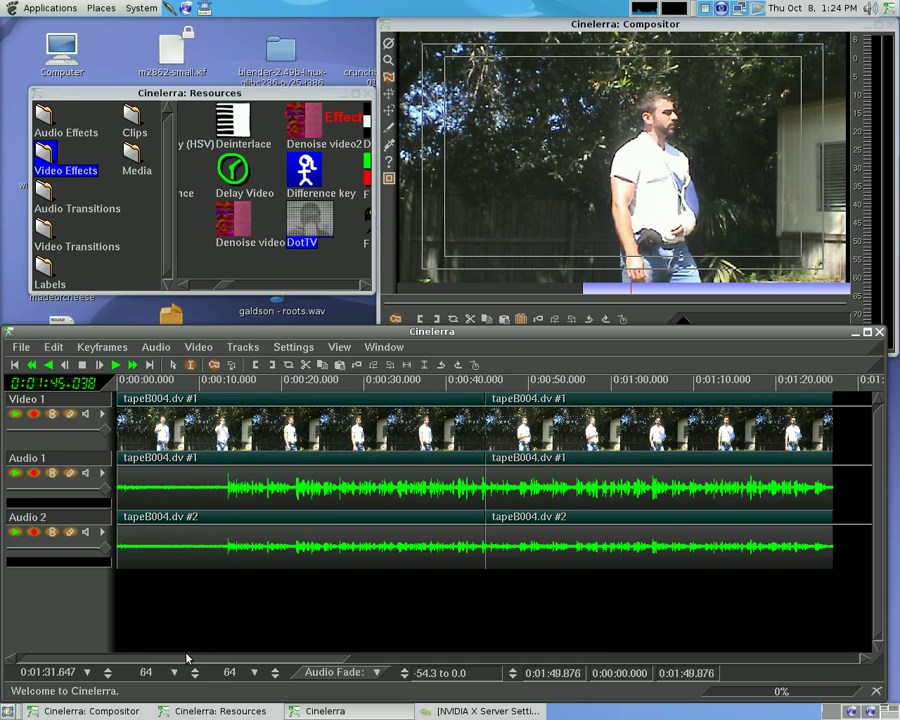
pyautogui.click(496, 495)
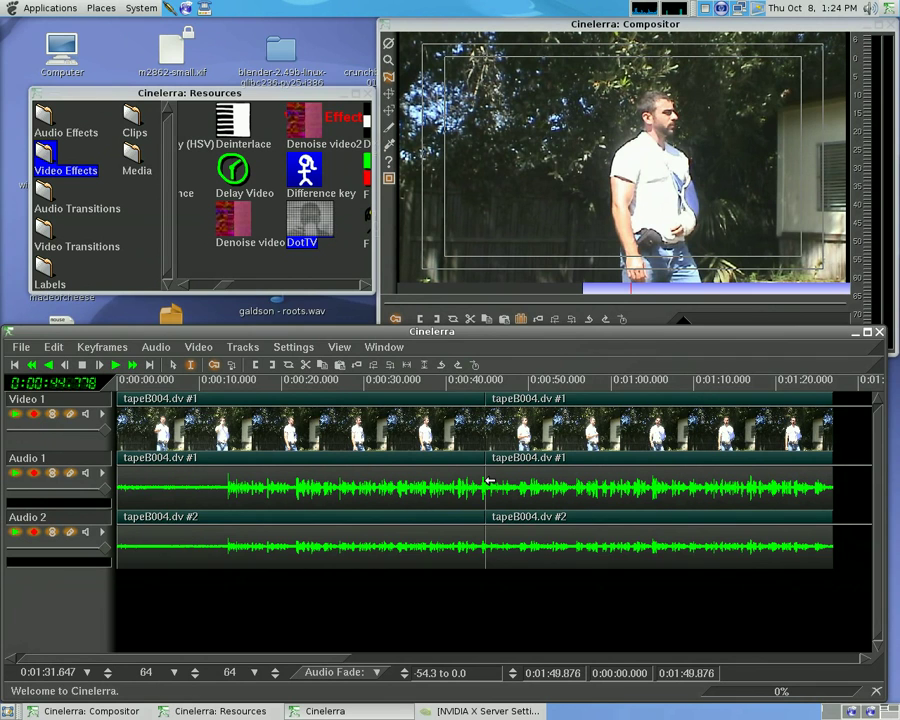
pyautogui.scroll(-1, 490, 482)
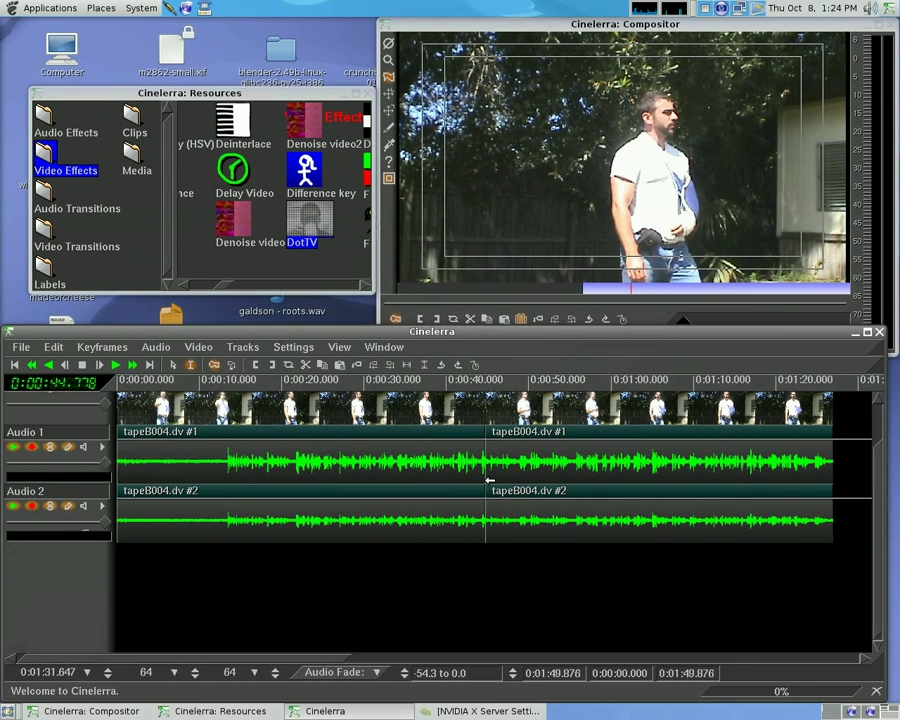
pyautogui.scroll(1, 490, 481)
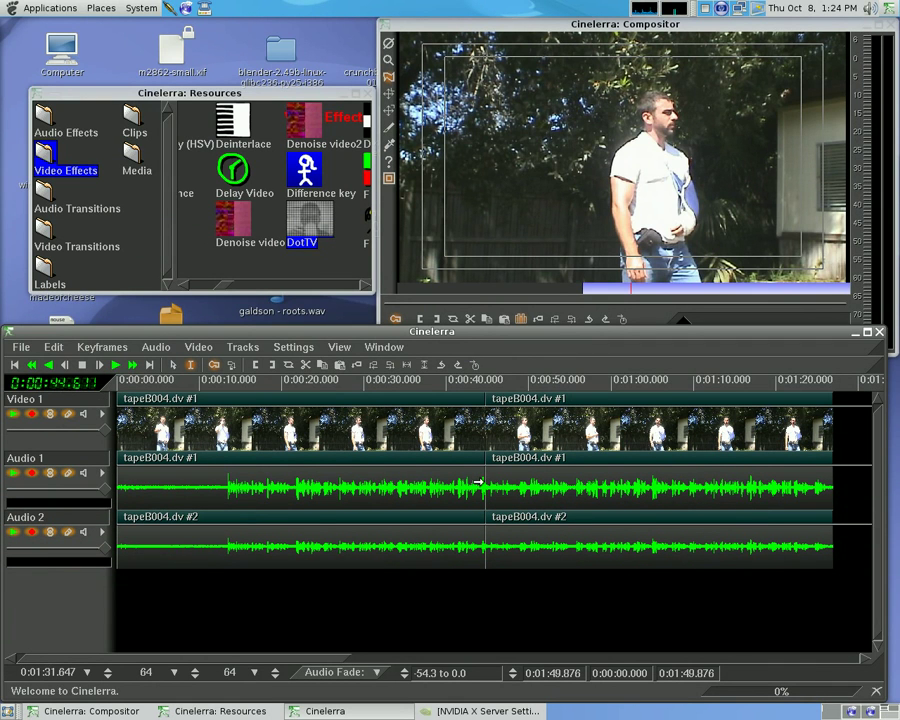
# - Cut the span from 0:30.196 to the 0:44.711 clip join out of all tracks
pyautogui.click(480, 482)
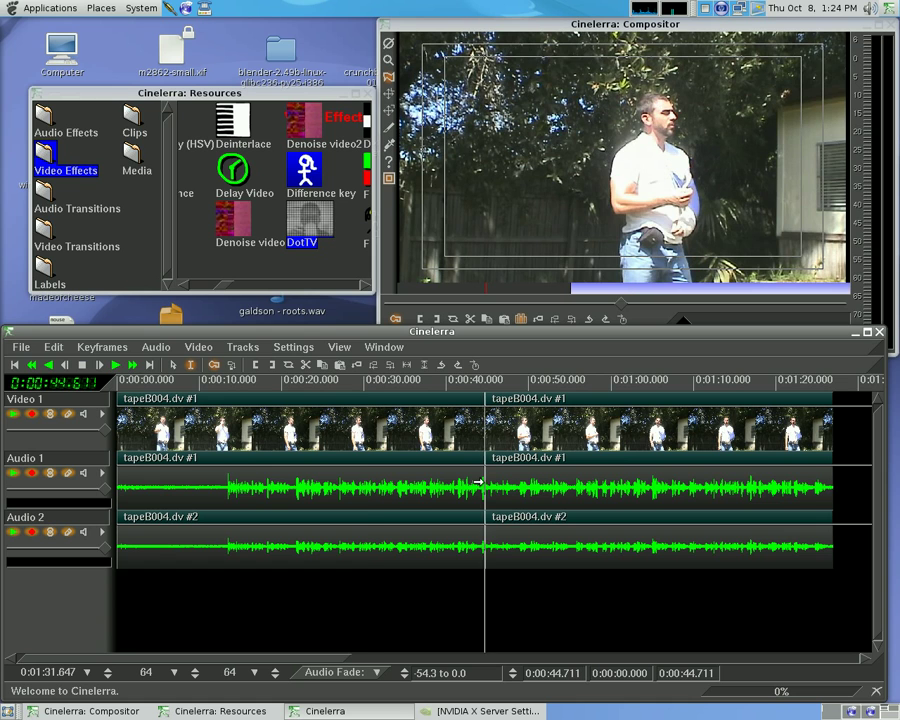
pyautogui.keyDown('shift'); pyautogui.click(364, 489); pyautogui.keyUp('shift')
pyautogui.press('x')
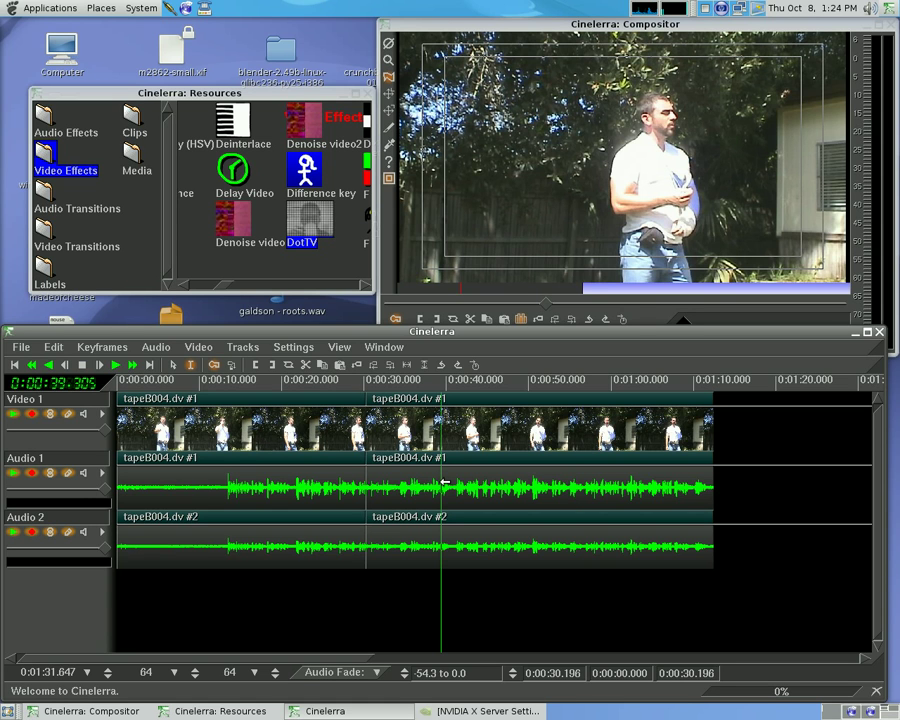
# - Select the stretch from 0:49.916 to 1:03.329 and delete it from all tracks
pyautogui.moveTo(445, 483); pyautogui.dragTo(534, 483)
pyautogui.doubleClick(523, 489)
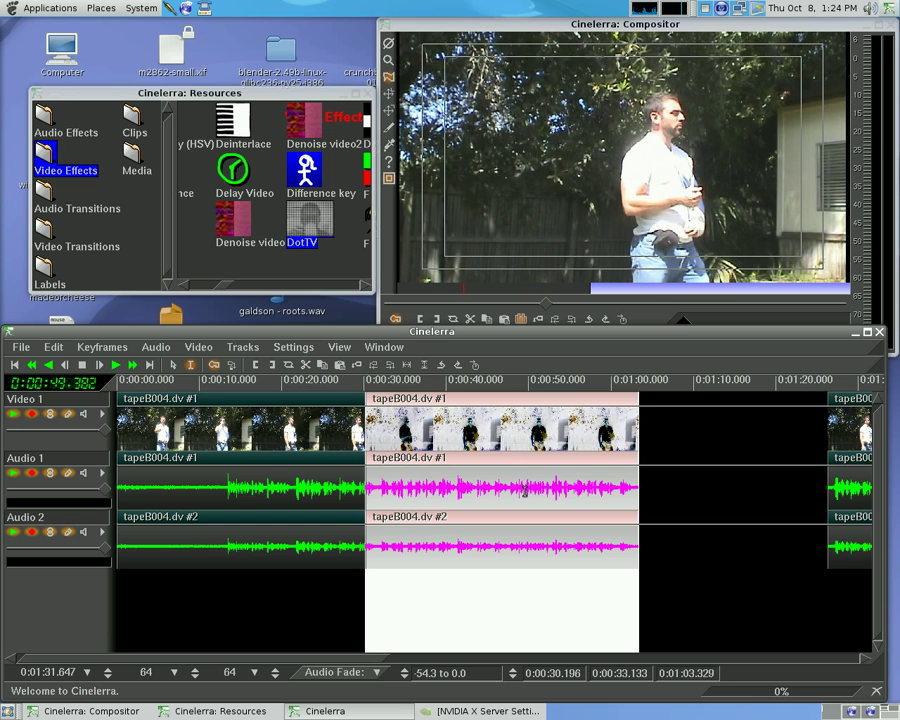
pyautogui.click(428, 488)
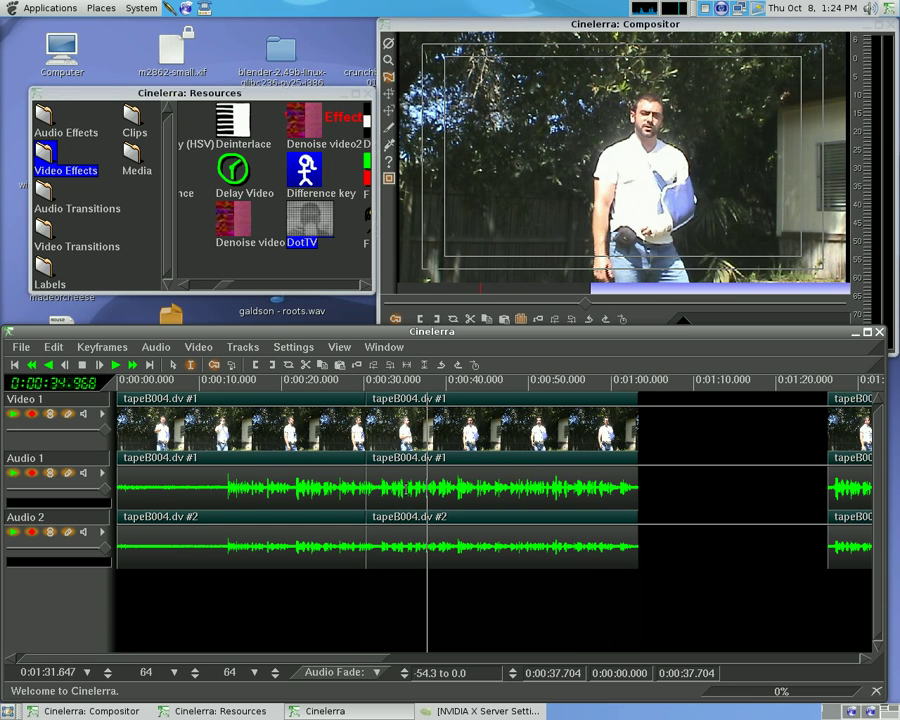
pyautogui.click(632, 486)
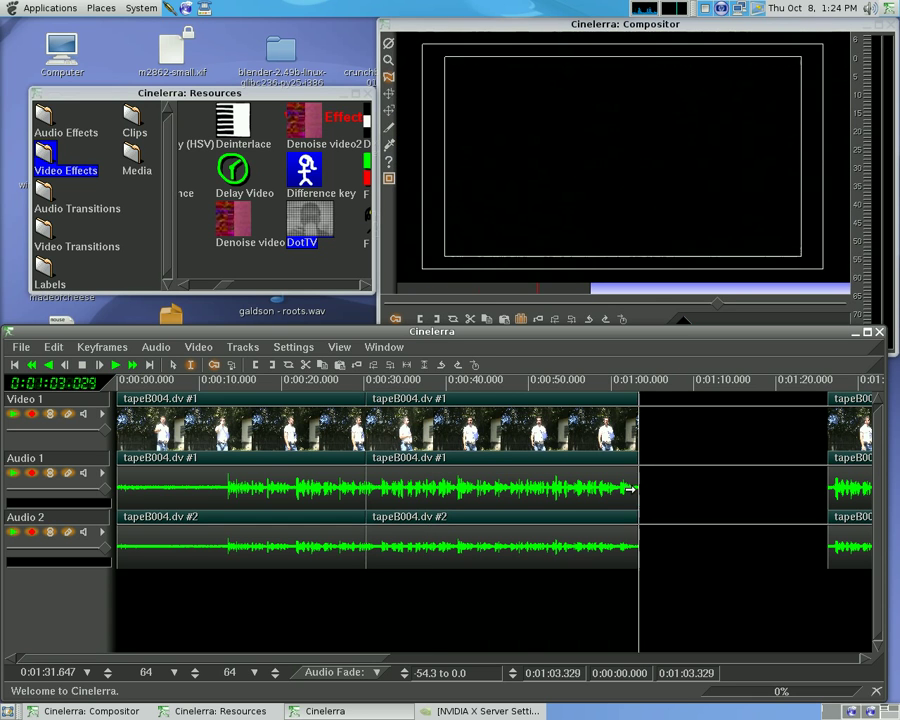
pyautogui.keyDown('shift'); pyautogui.click(523, 488); pyautogui.keyUp('shift')
pyautogui.press('Delete')
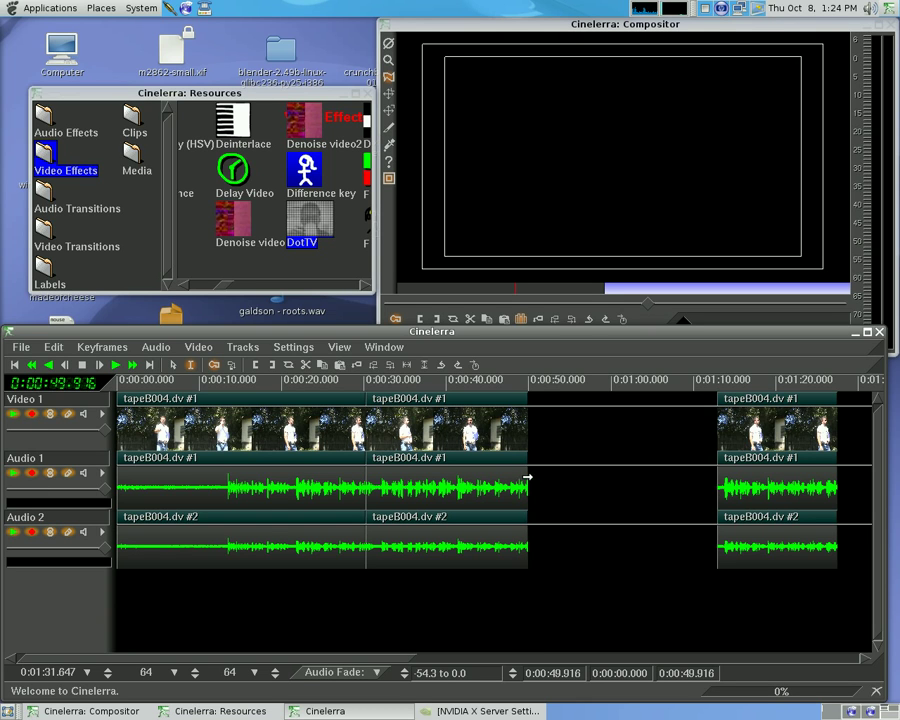
# - Drag the first clip's end edge through several trial lengths, finally releasing it at 0:58.792
pyautogui.moveTo(527, 477); pyautogui.dragTo(632, 466)
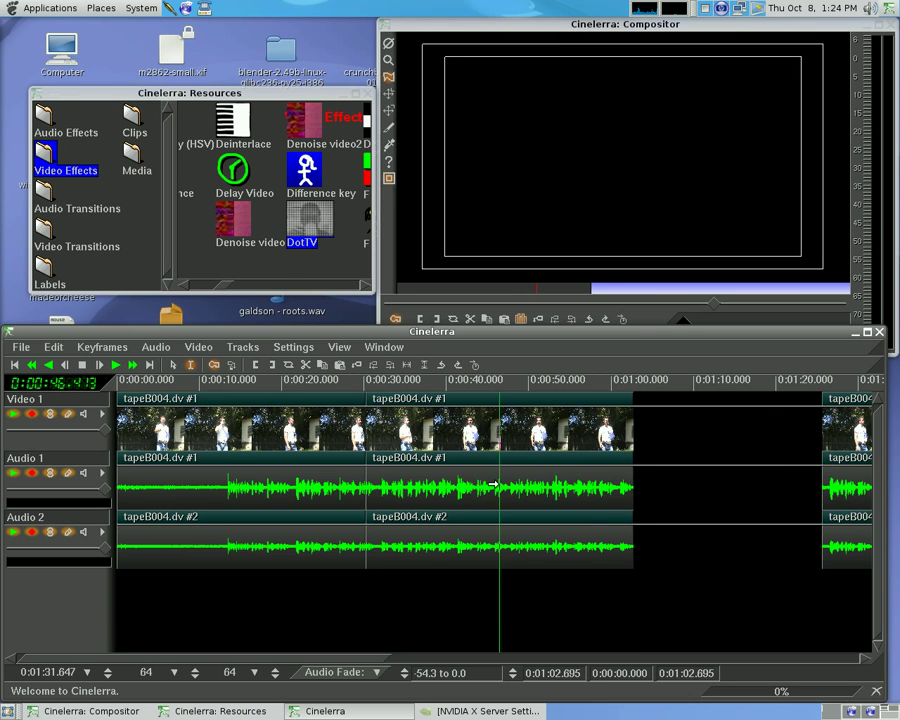
pyautogui.moveTo(493, 485); pyautogui.dragTo(493, 485)
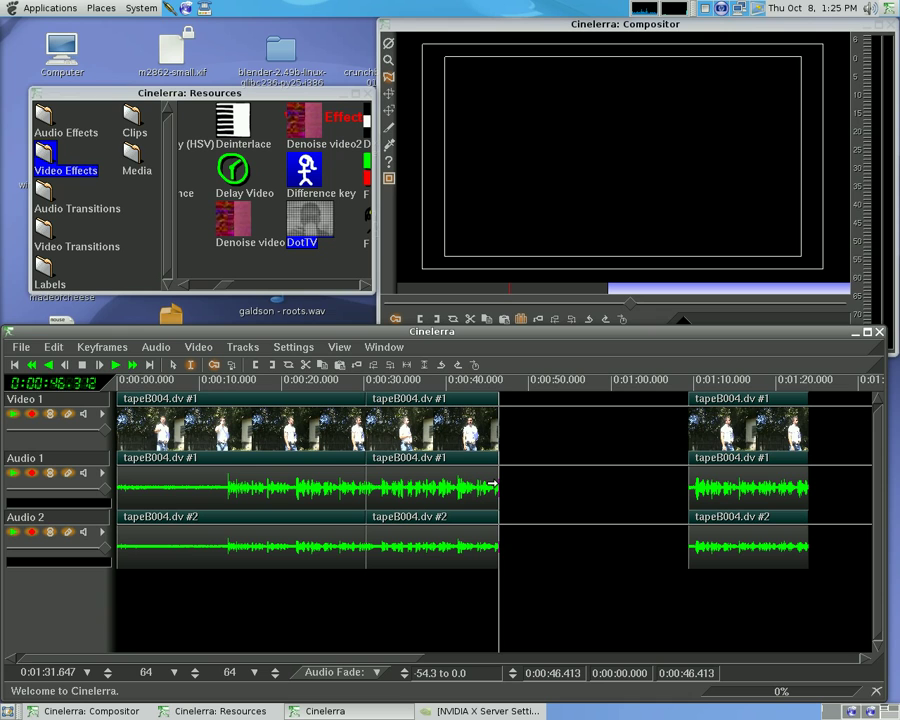
pyautogui.click(610, 488)
pyautogui.moveTo(607, 488); pyautogui.dragTo(612, 488)
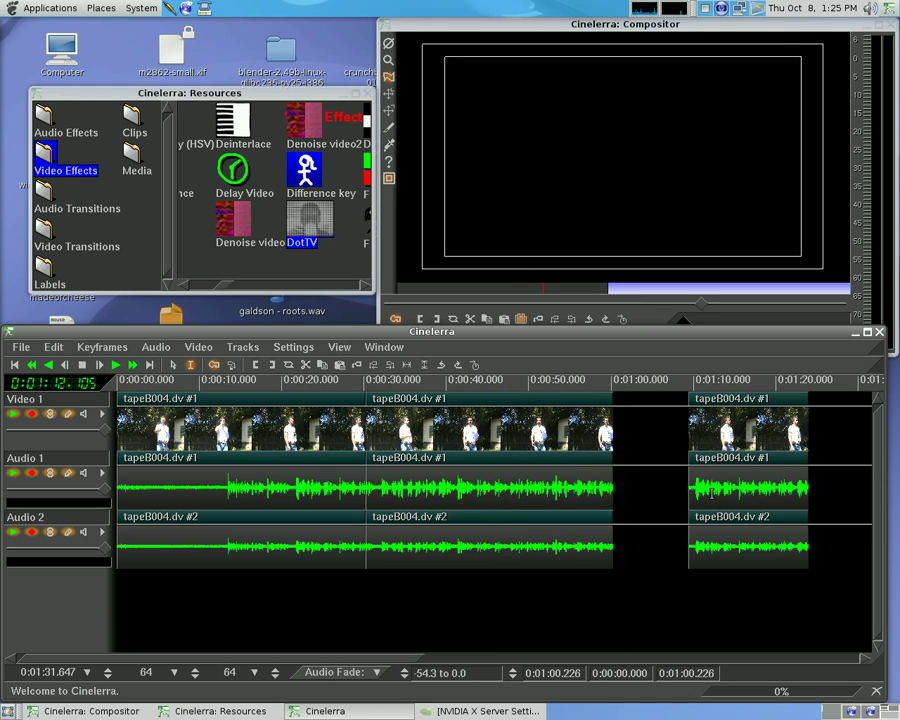
pyautogui.click(659, 488)
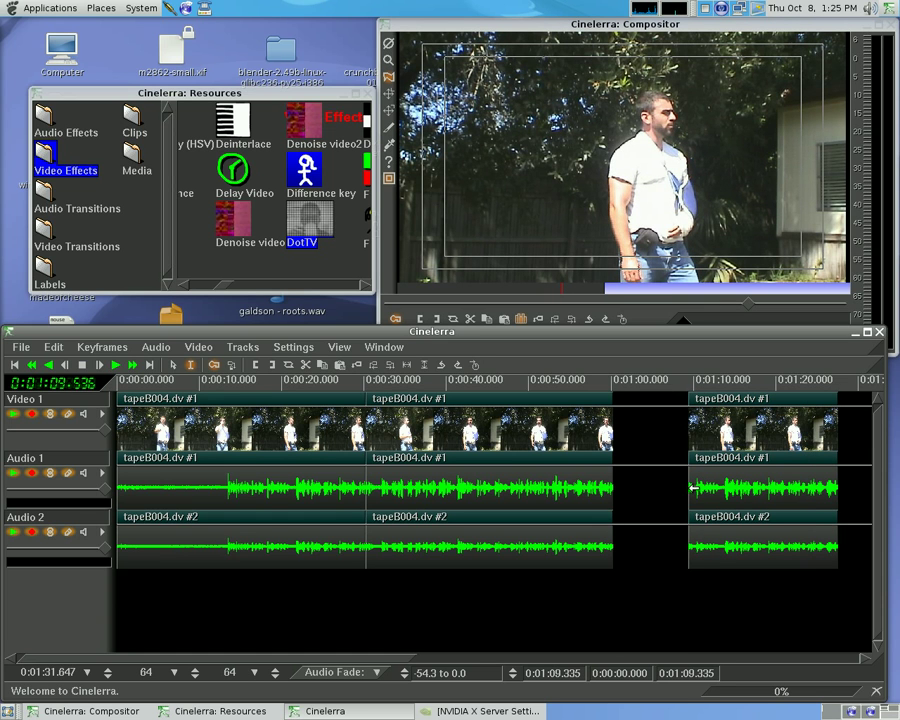
pyautogui.moveTo(692, 488)
pyautogui.mouseDown()
pyautogui.moveTo(666, 486)
pyautogui.moveTo(737, 487)
pyautogui.moveTo(634, 484)
pyautogui.moveTo(703, 484)
pyautogui.mouseUp()
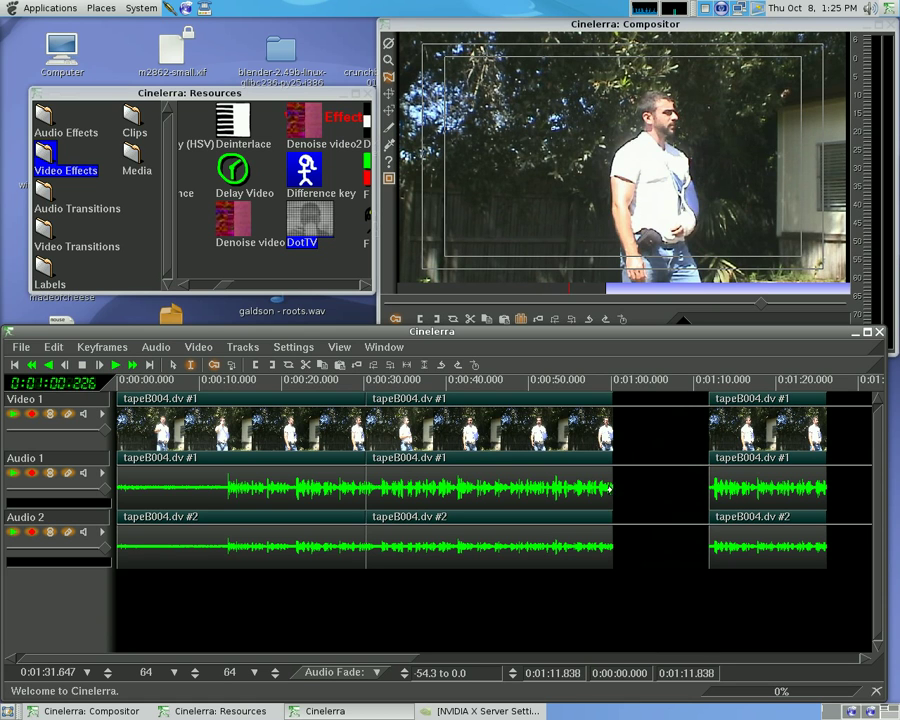
pyautogui.moveTo(612, 488); pyautogui.dragTo(530, 488)
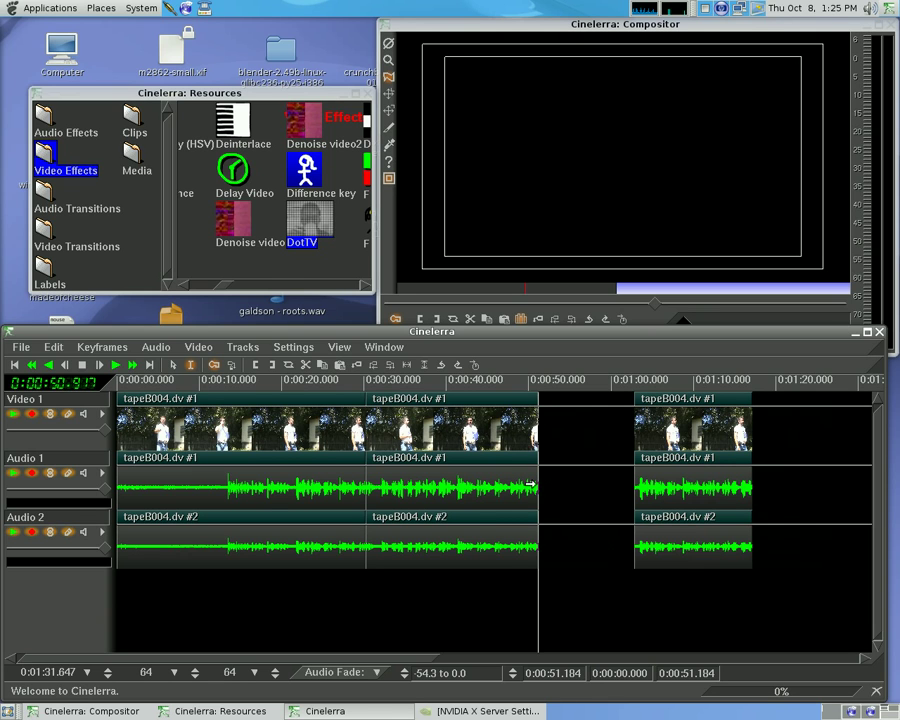
pyautogui.moveTo(530, 486); pyautogui.dragTo(596, 486)
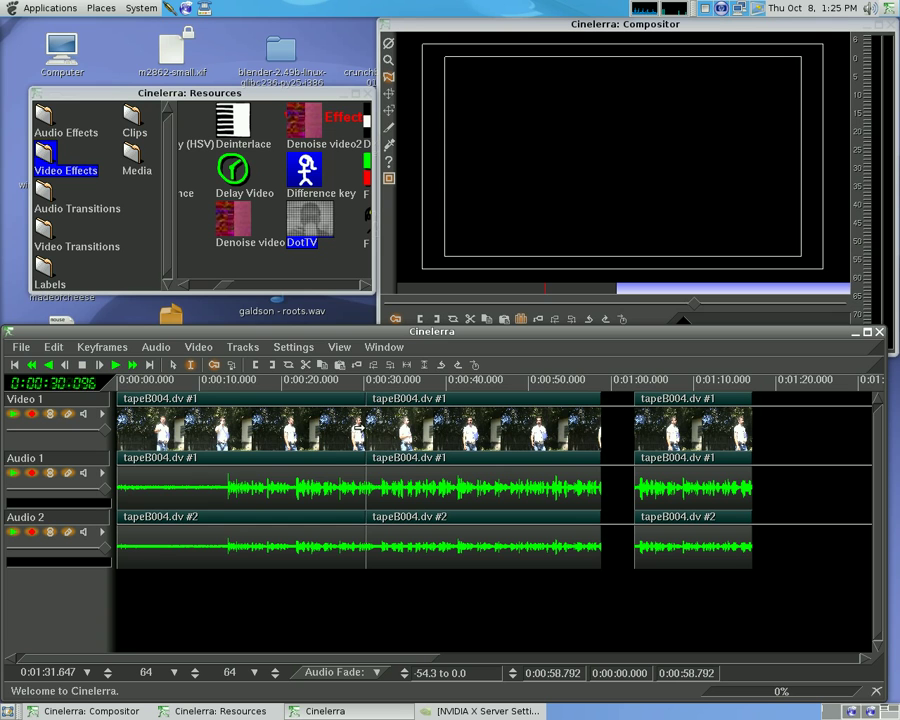
pyautogui.click(277, 347)
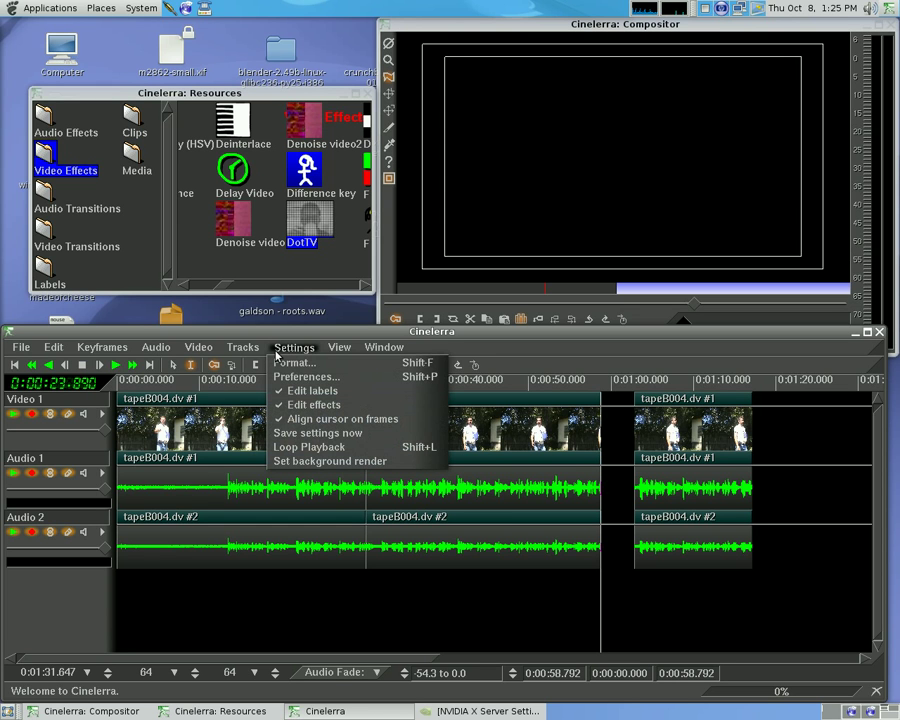
pyautogui.click(280, 376)
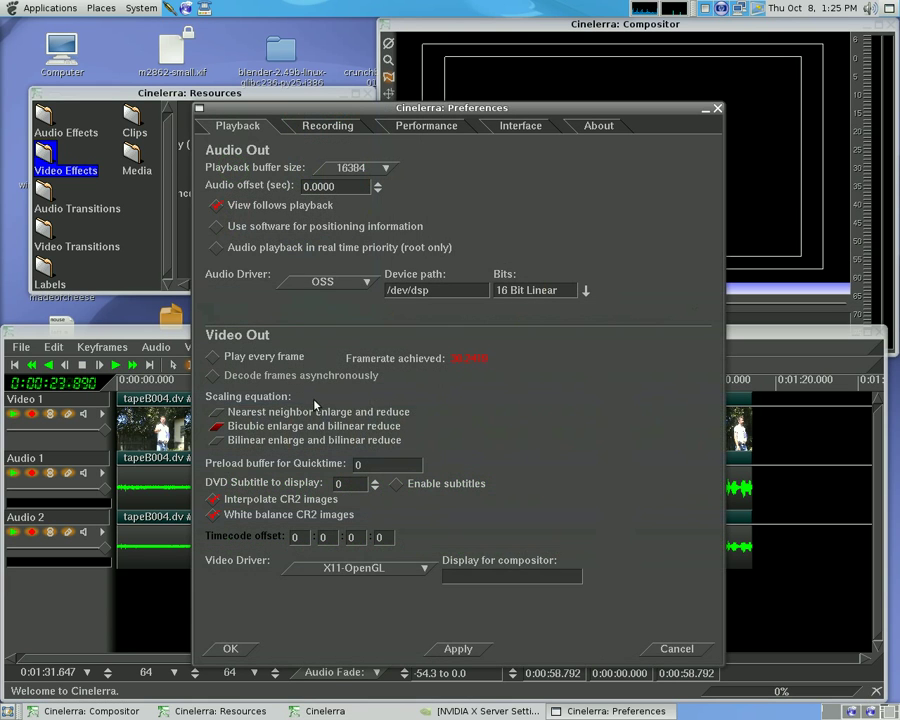
pyautogui.click(323, 128)
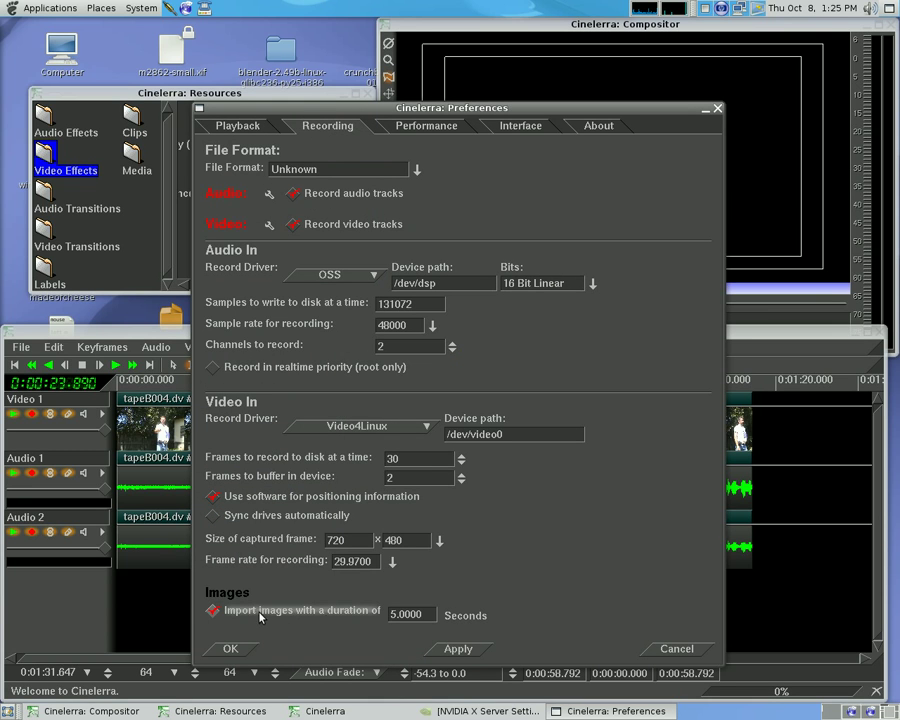
pyautogui.click(412, 614)
pyautogui.click(213, 611)
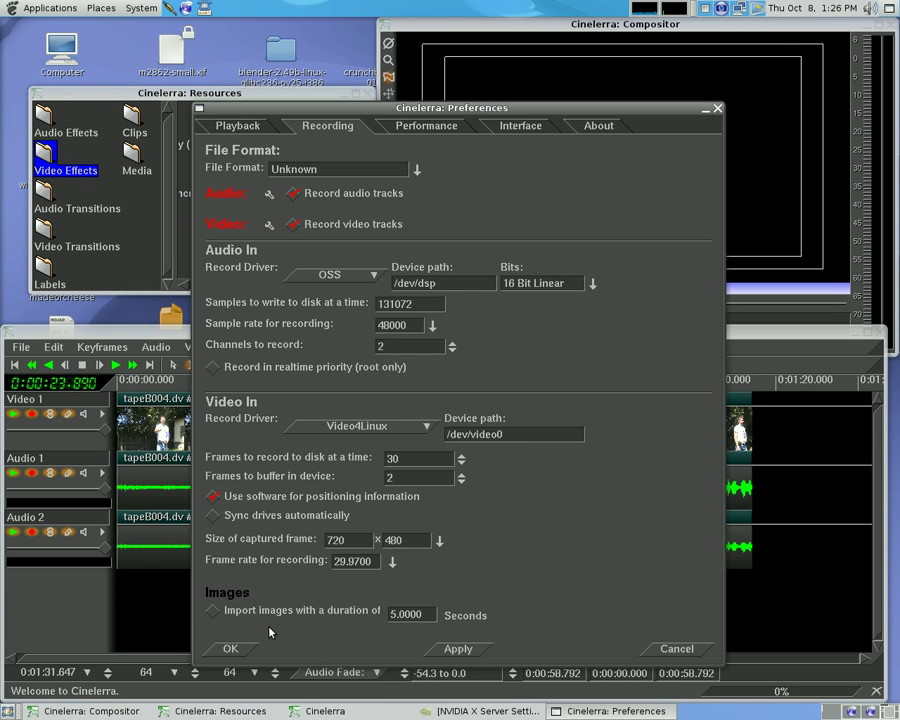
pyautogui.click(335, 564)
pyautogui.click(225, 617)
# - Close preferences, set the insertion point at 1:21.981, and choose the Paste at insertion point strategy
pyautogui.click(230, 648)
pyautogui.click(792, 426)
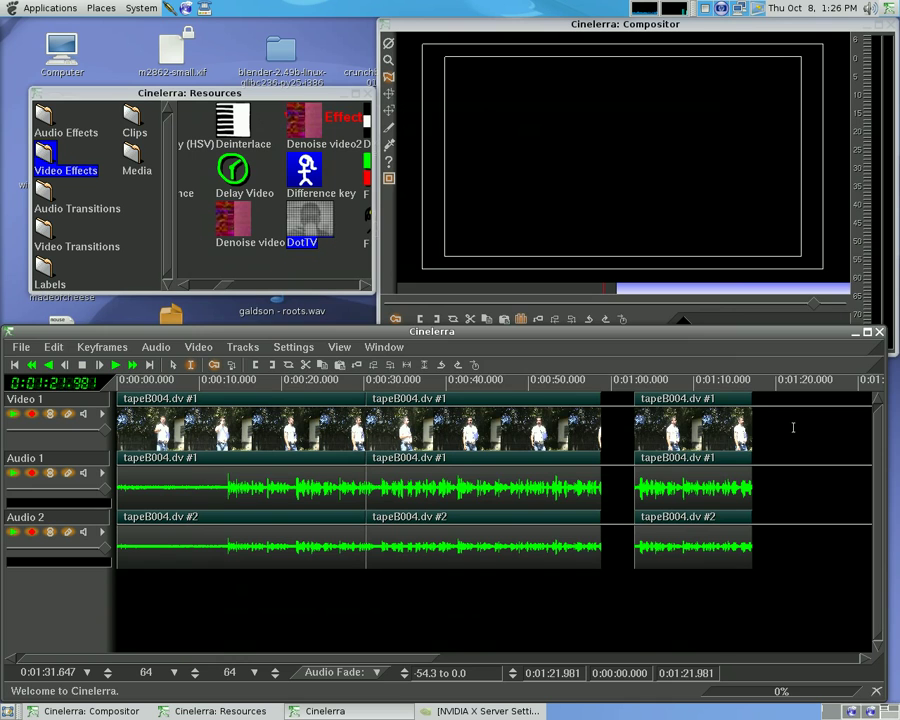
pyautogui.press('o')
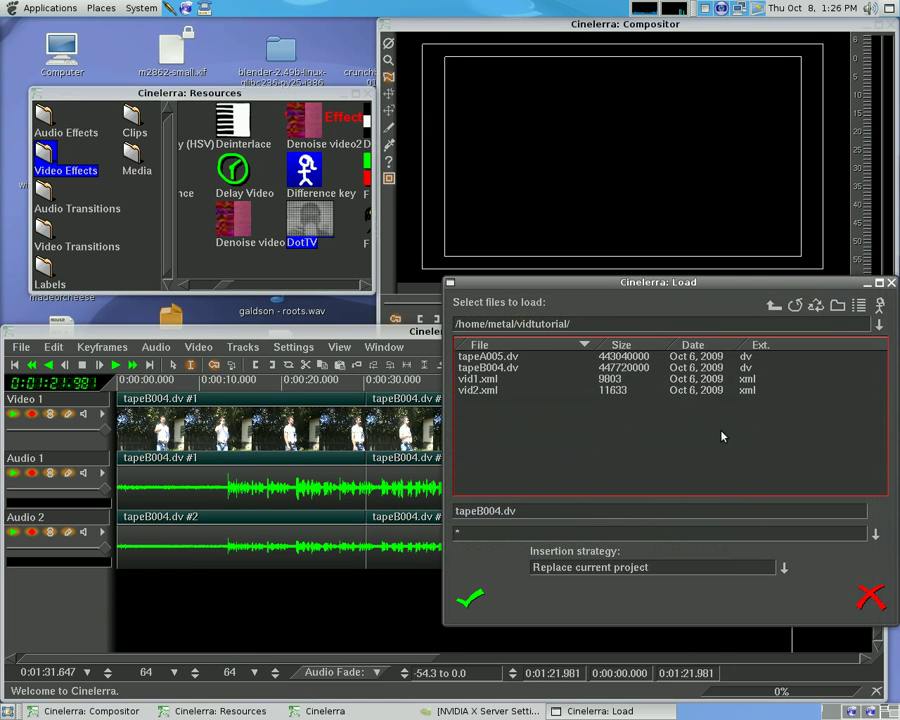
pyautogui.click(784, 567)
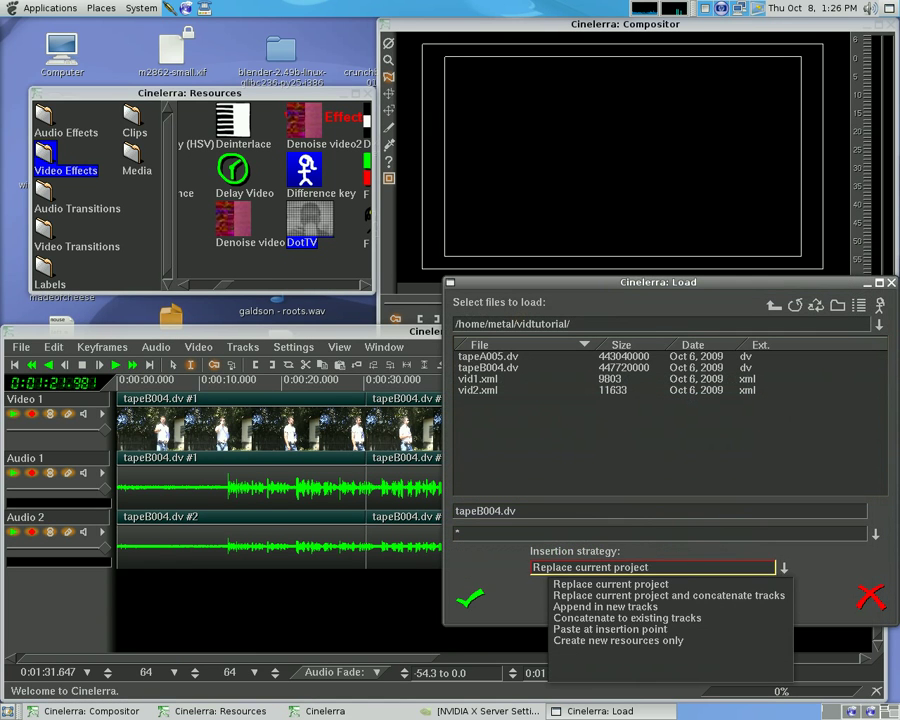
pyautogui.click(601, 630)
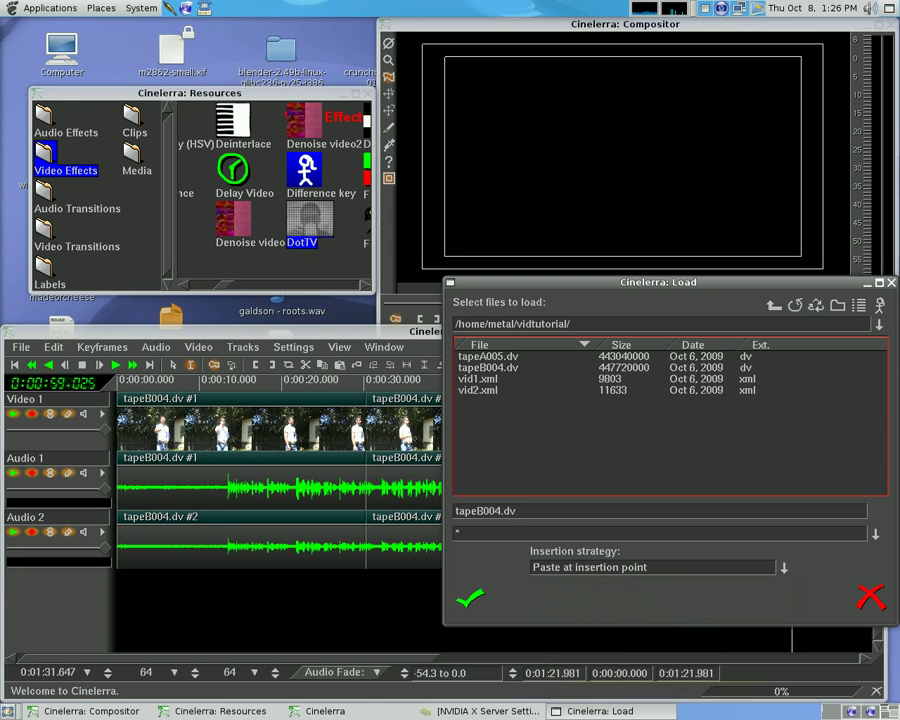
# - Browse to Photos/2009/01/02 and load dsc05967.jpg
pyautogui.click(774, 305)
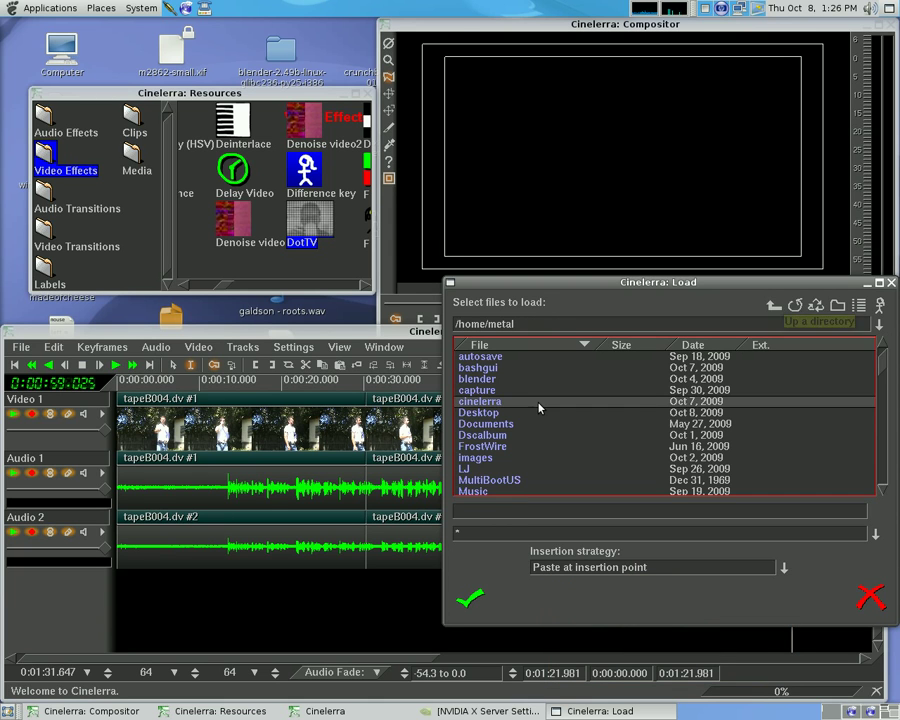
pyautogui.scroll(-2, 617, 425)
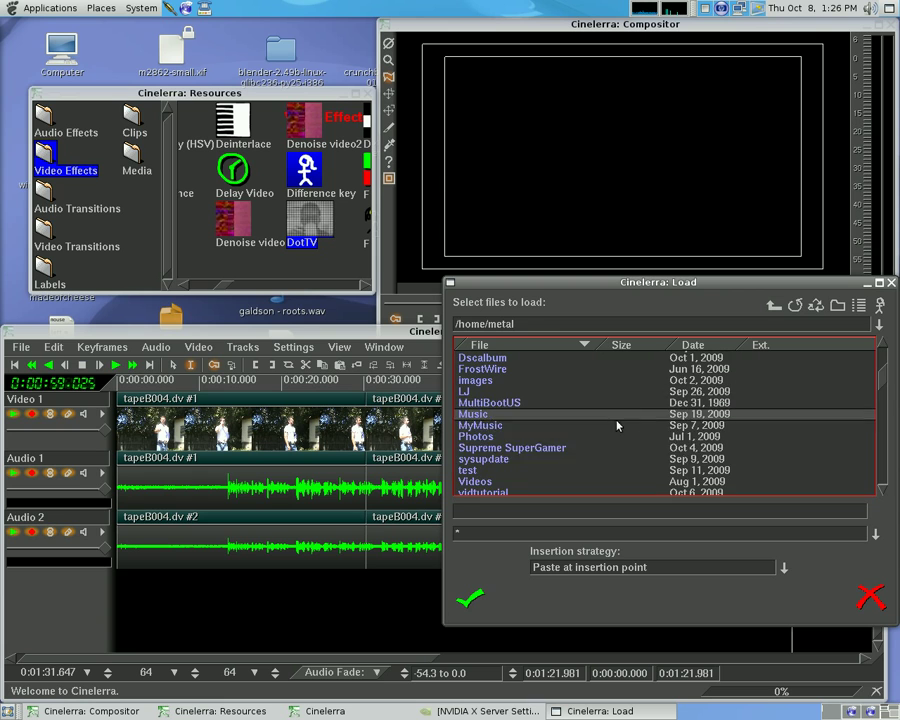
pyautogui.doubleClick(510, 436)
pyautogui.doubleClick(479, 357)
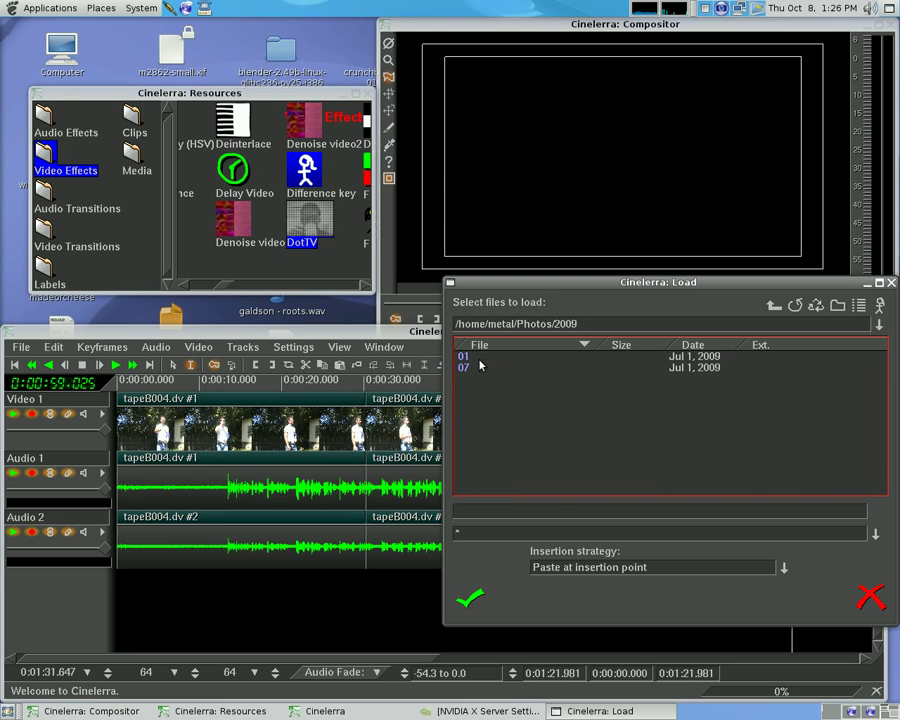
pyautogui.doubleClick(479, 357)
pyautogui.doubleClick(479, 357)
pyautogui.doubleClick(480, 357)
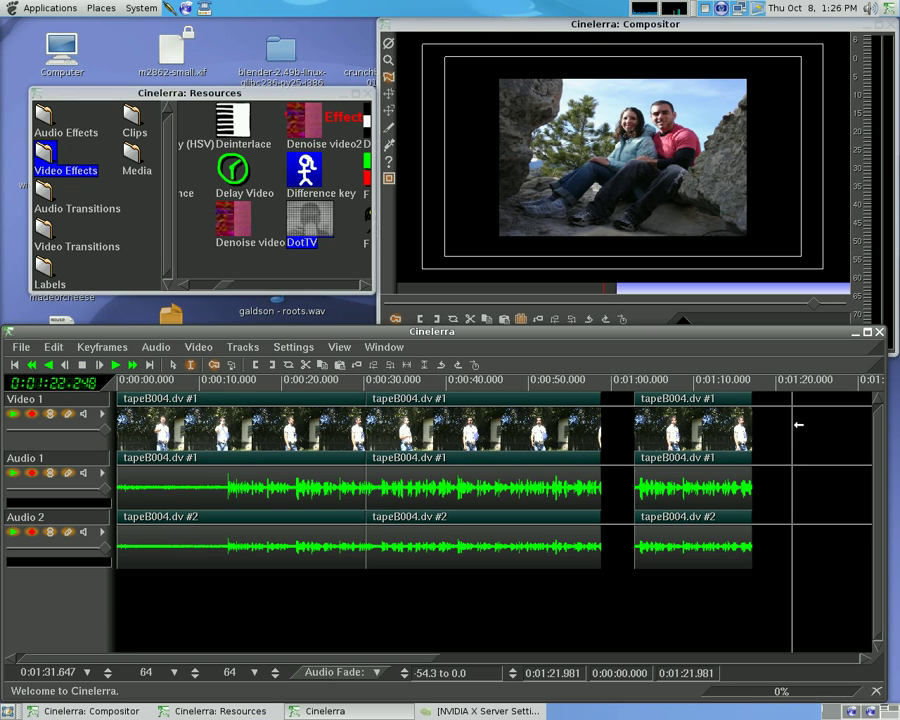
# - Drag the dsc05967.jpg photo clip's right edge from 1:21.981 out to 1:27.720
pyautogui.press('Up')
pyautogui.press('Up')
pyautogui.press('Up')
pyautogui.press('Up')
pyautogui.press('Up')
pyautogui.press('Up')
pyautogui.press('Up')
pyautogui.press('Up')
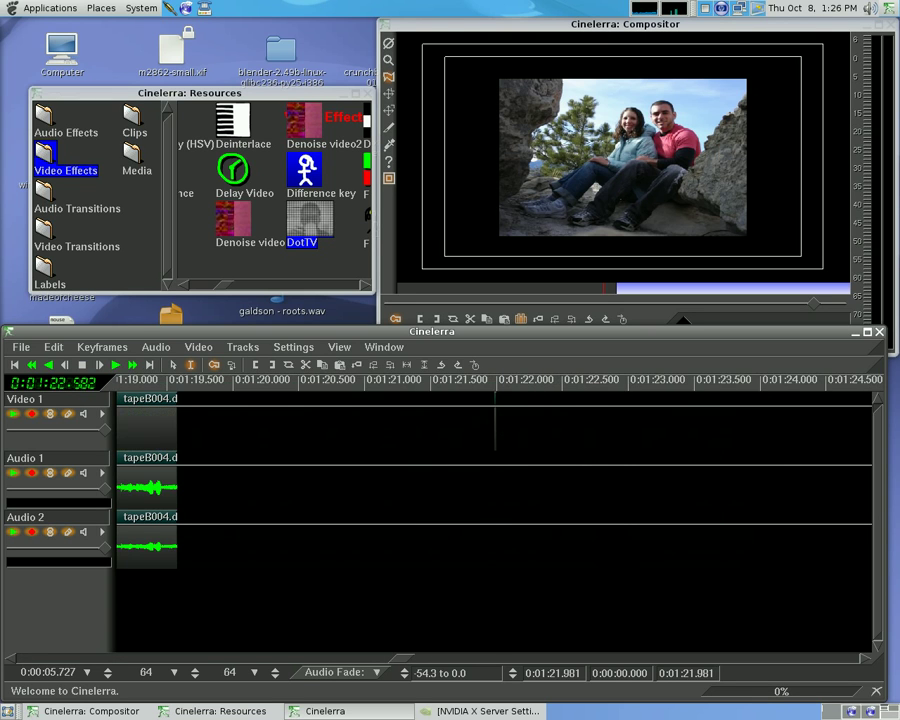
pyautogui.press('Up')
pyautogui.press('Up')
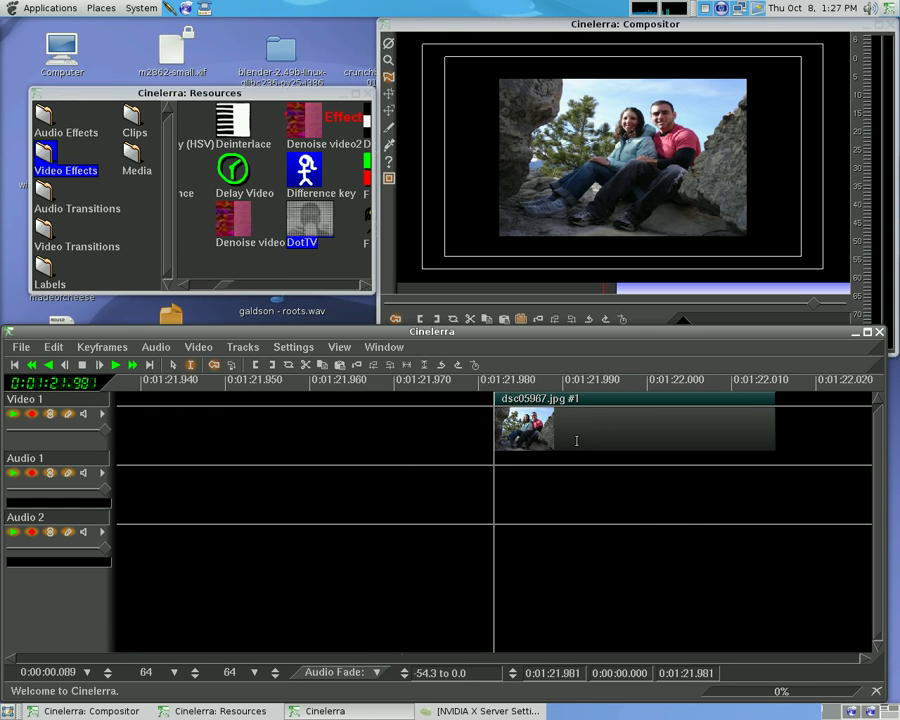
pyautogui.press('Down')
pyautogui.press('Down')
pyautogui.press('Down')
pyautogui.press('Down')
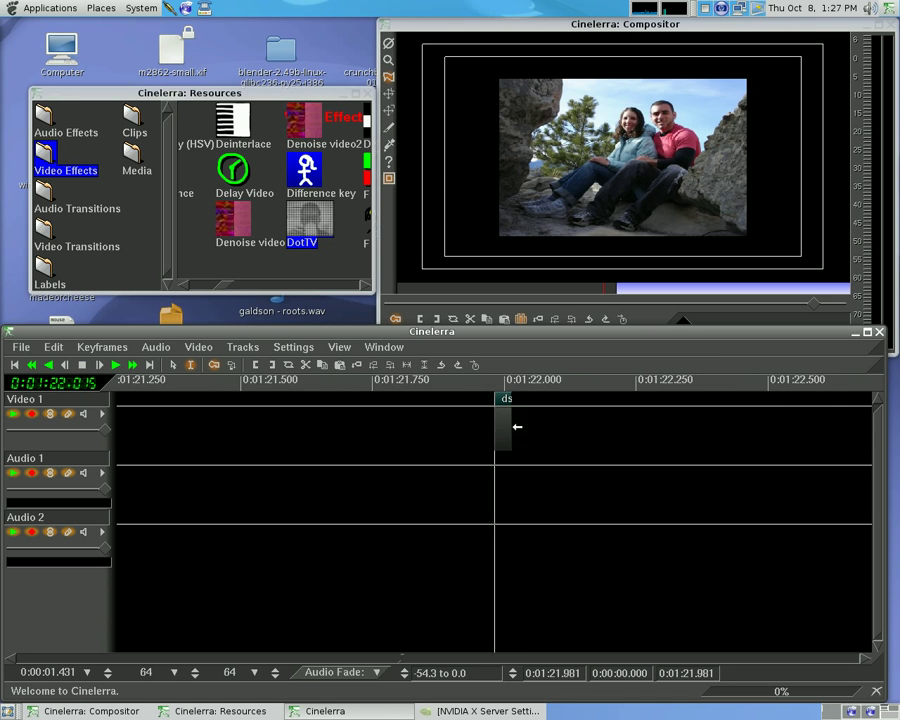
pyautogui.moveTo(517, 427); pyautogui.dragTo(830, 420)
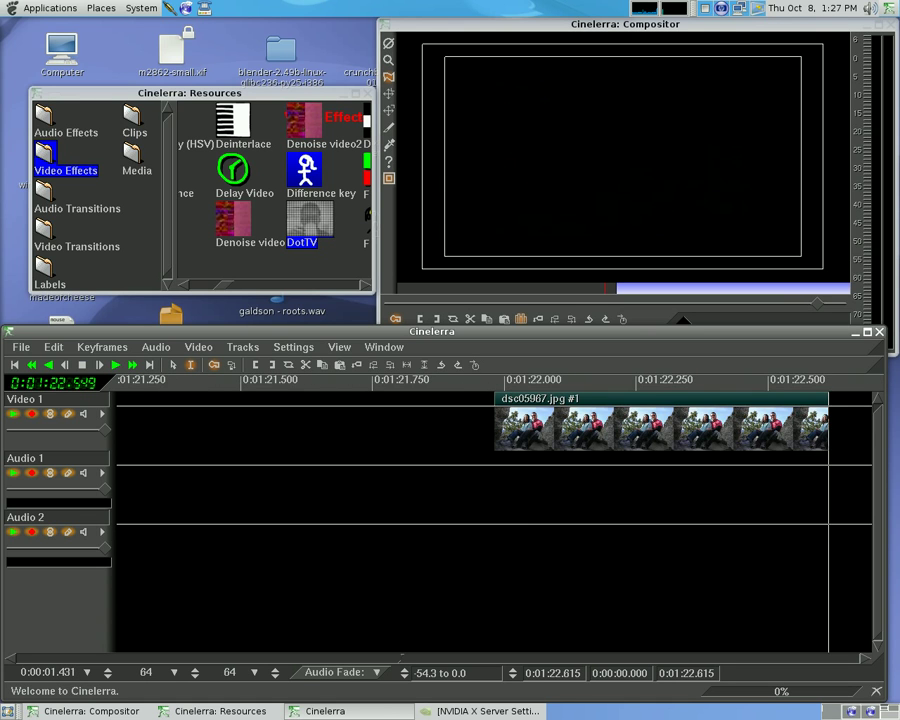
pyautogui.press('Up')
pyautogui.press('Up')
pyautogui.press('Up')
pyautogui.press('Up')
pyautogui.press('Down')
pyautogui.press('Down')
pyautogui.press('Down')
pyautogui.press('Down')
pyautogui.press('Down')
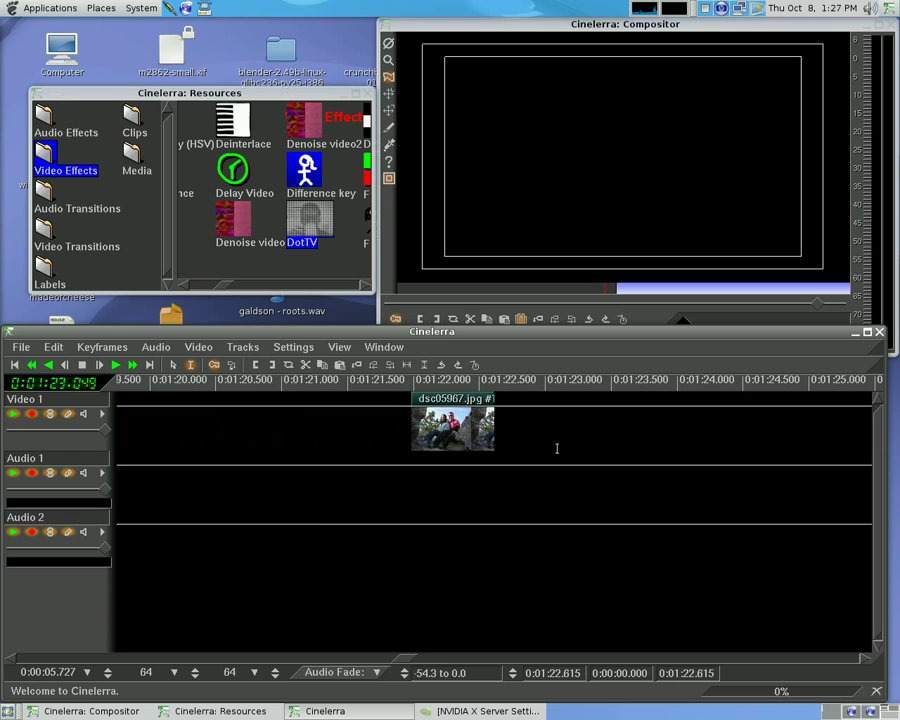
pyautogui.press('Down')
pyautogui.press('Down')
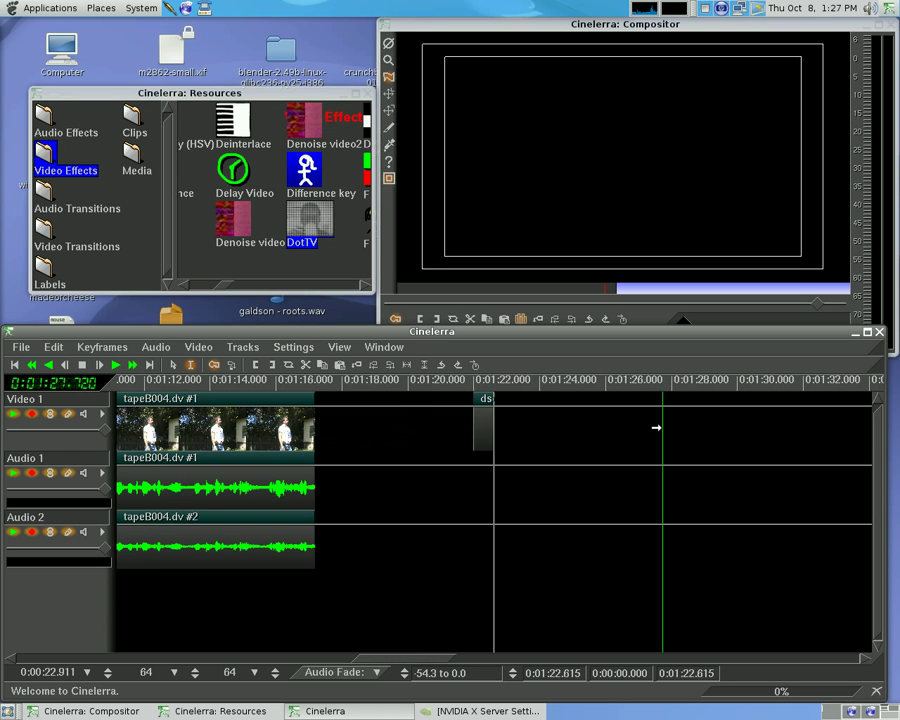
pyautogui.moveTo(656, 427); pyautogui.dragTo(661, 427)
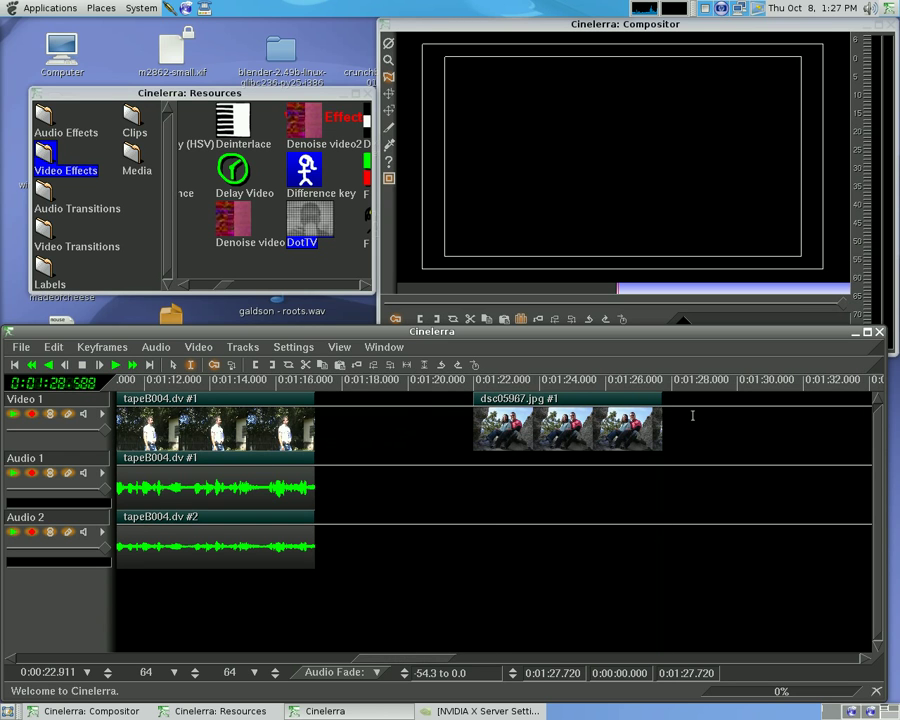
# - In Preferences, give imported still images a duration of 5.0000 seconds
pyautogui.click(313, 348)
pyautogui.moveTo(259, 352)
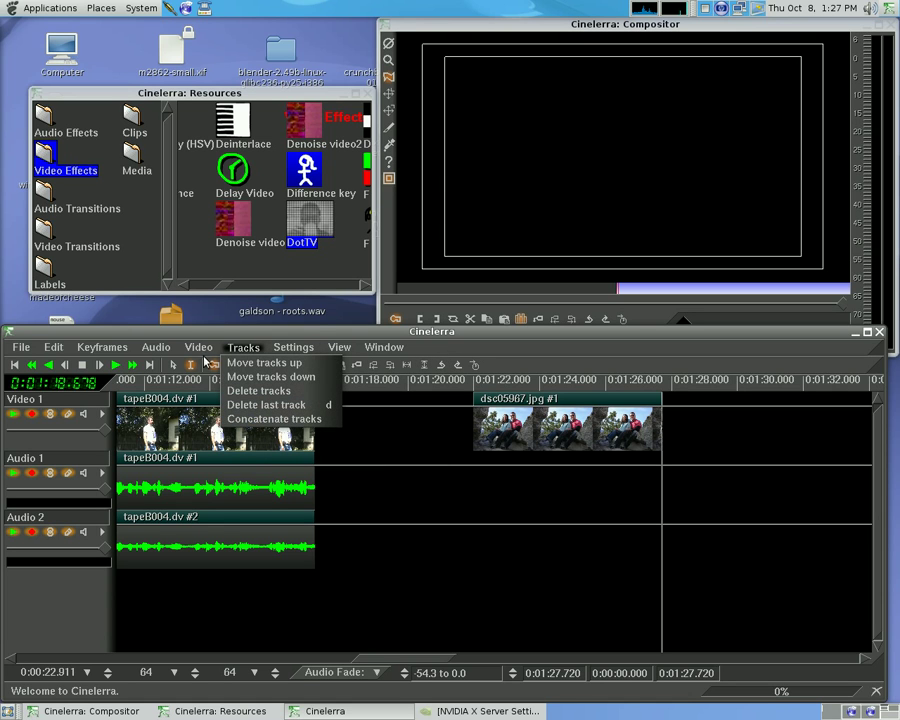
pyautogui.moveTo(198, 352)
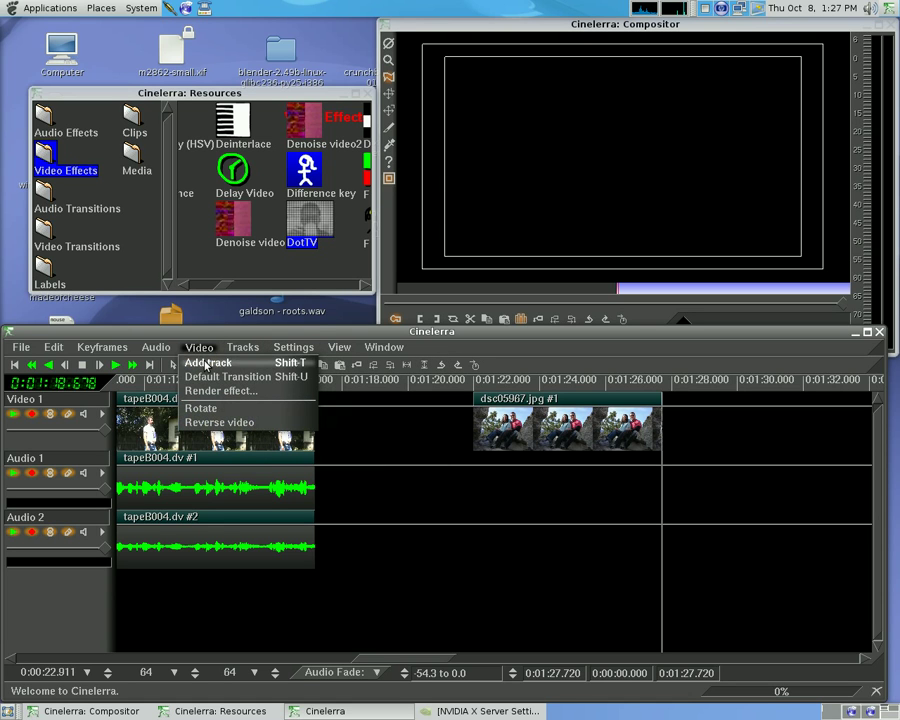
pyautogui.moveTo(294, 350)
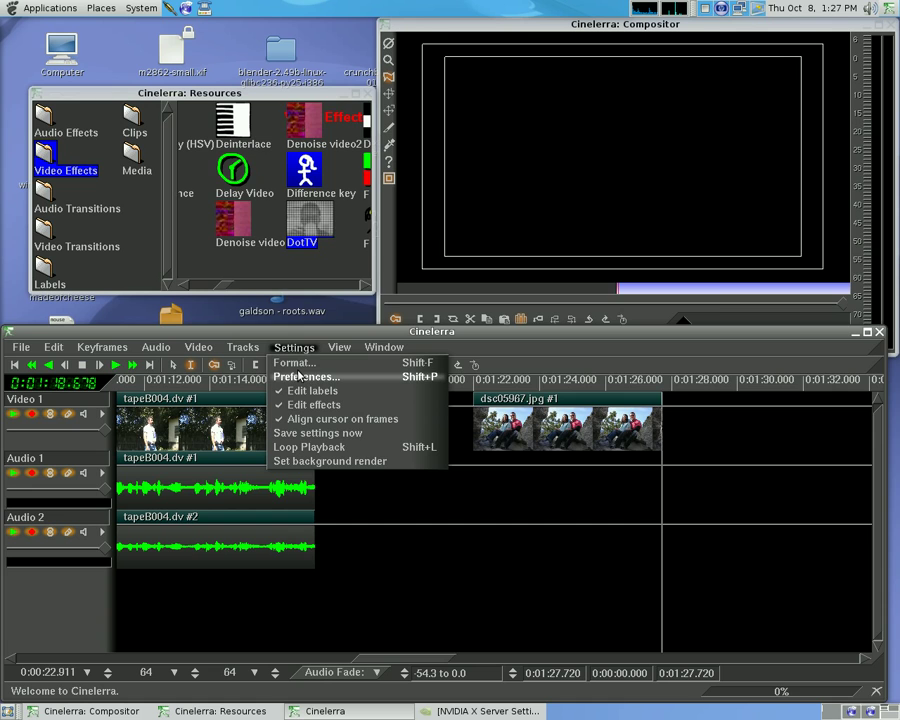
pyautogui.click(298, 377)
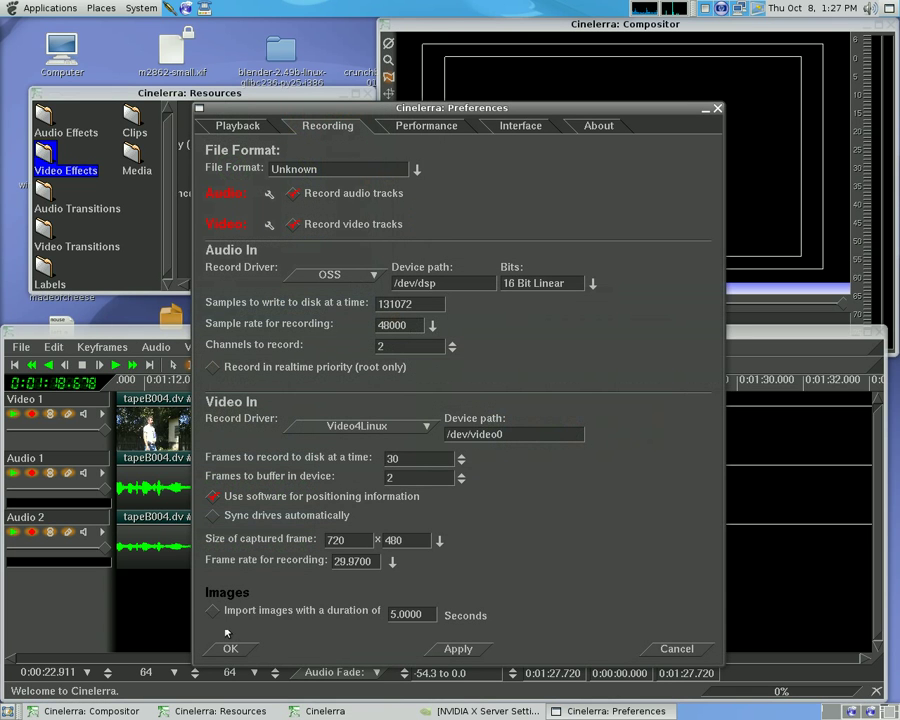
pyautogui.click(408, 614)
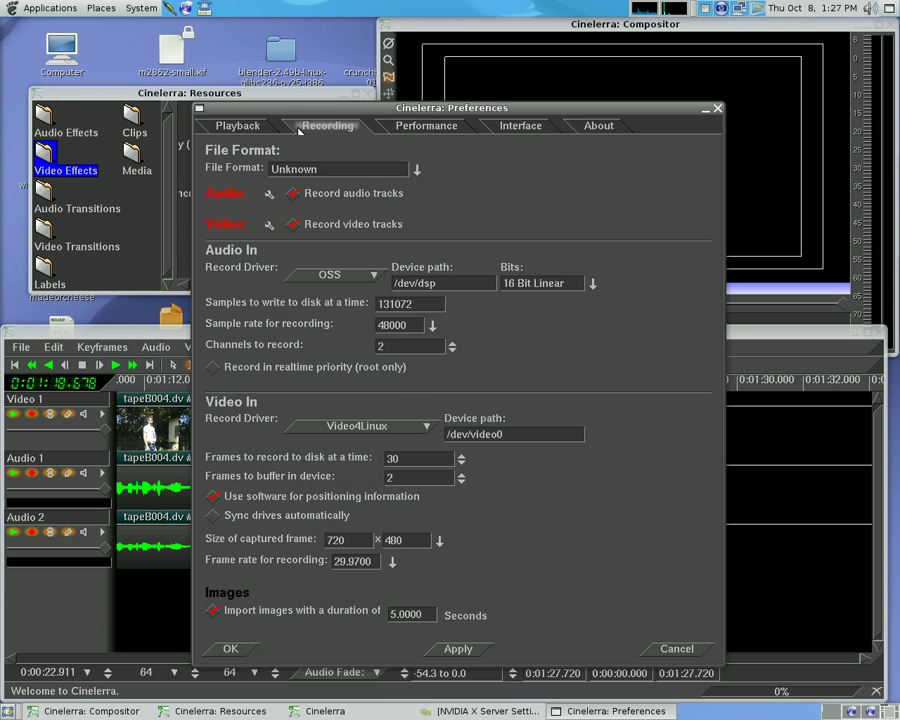
# - Turn on Play every frame in Playback settings, keep the X11-OpenGL driver, and apply
pyautogui.click(240, 126)
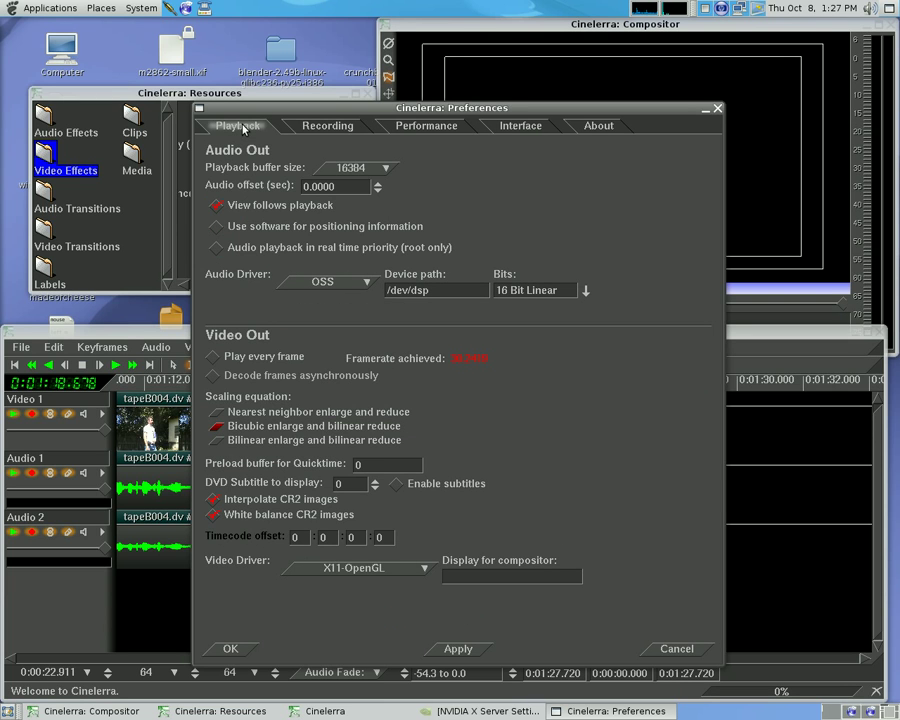
pyautogui.click(249, 362)
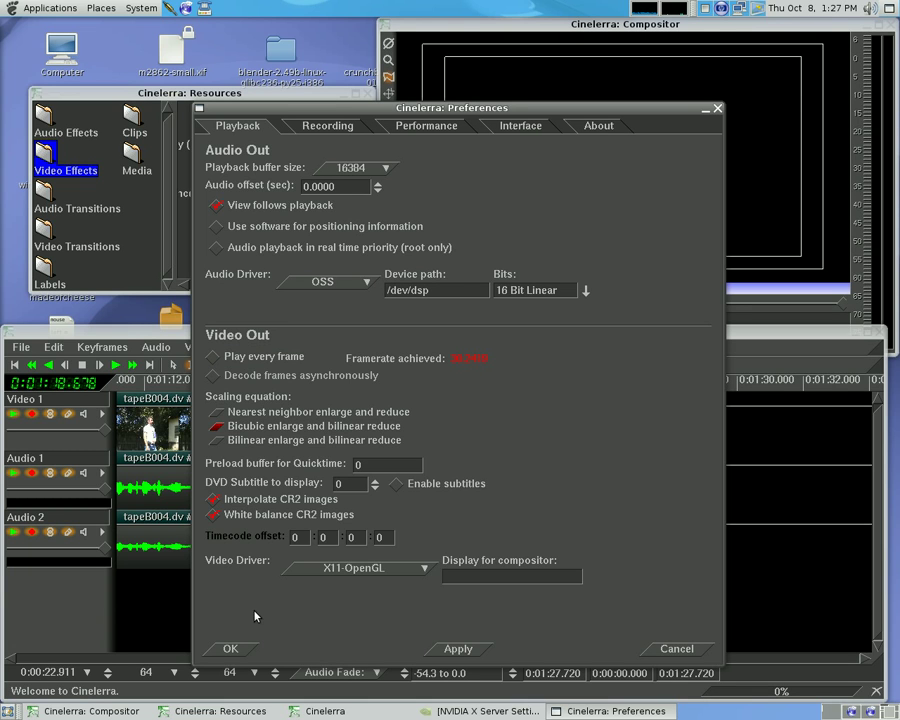
pyautogui.click(379, 570)
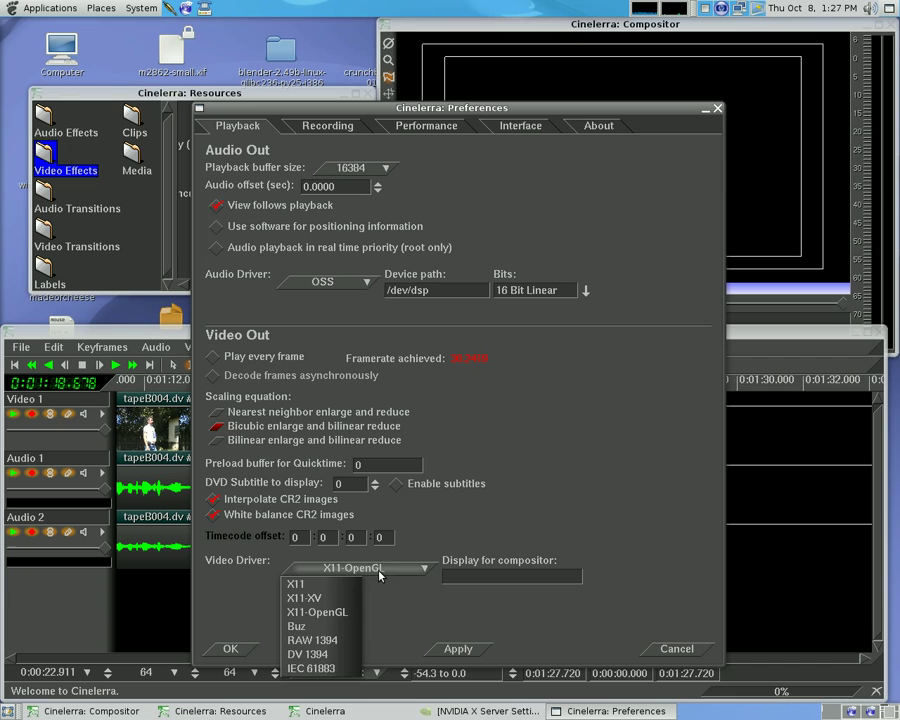
pyautogui.click(340, 612)
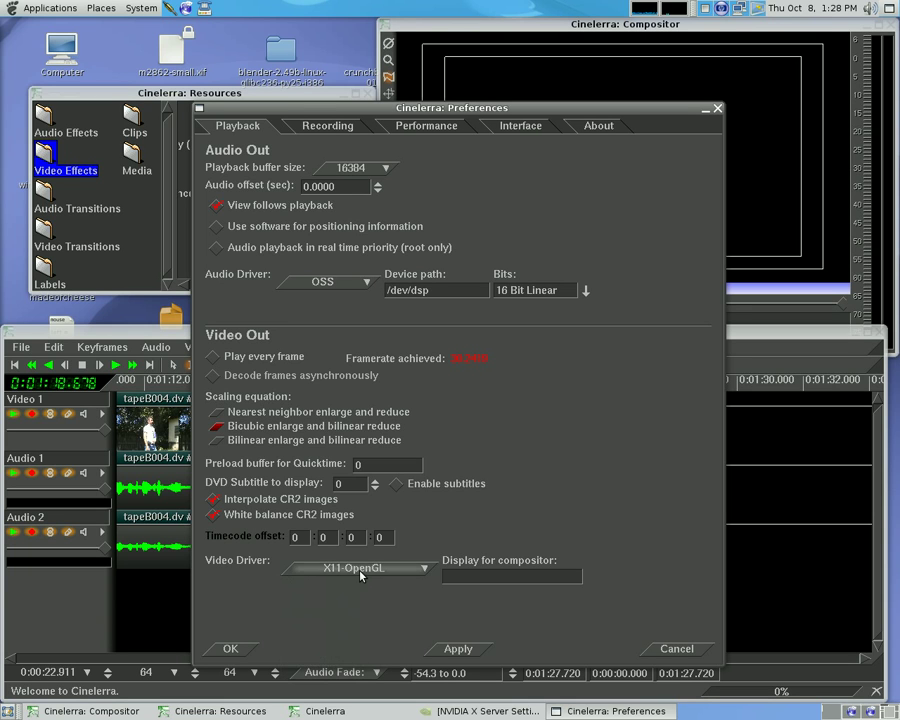
pyautogui.click(361, 570)
pyautogui.click(457, 600)
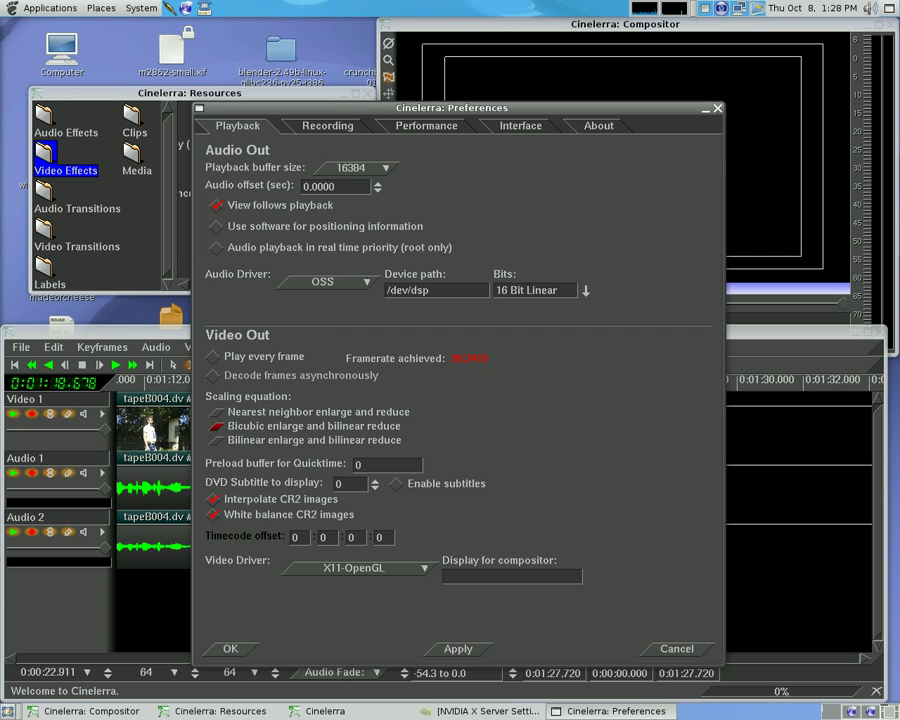
pyautogui.click(232, 649)
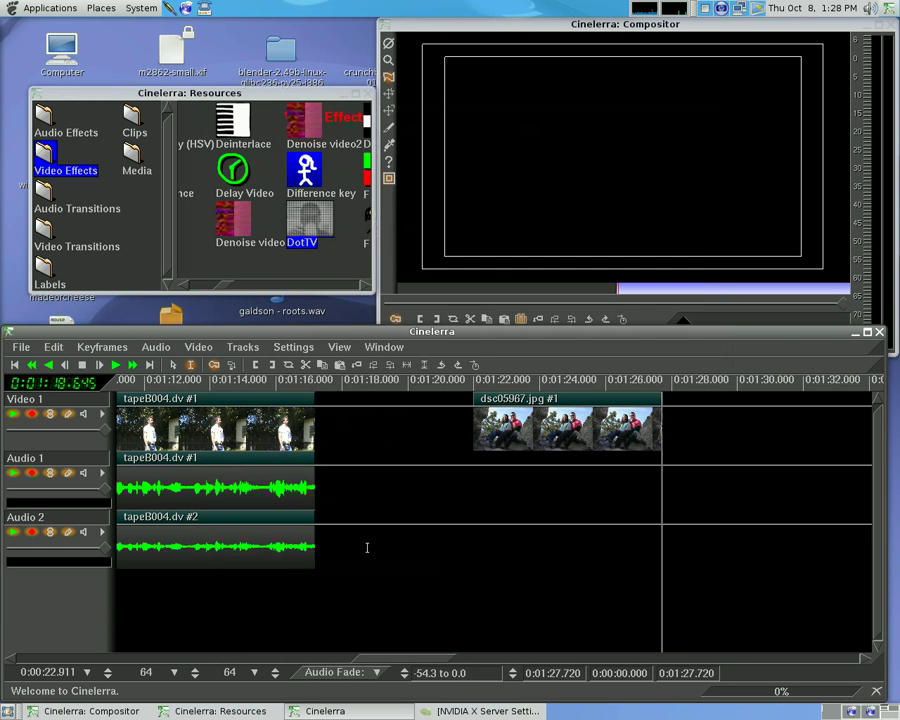
# - Add a Video 2 track and delete it again, then add an Audio 3 track
pyautogui.click(198, 436)
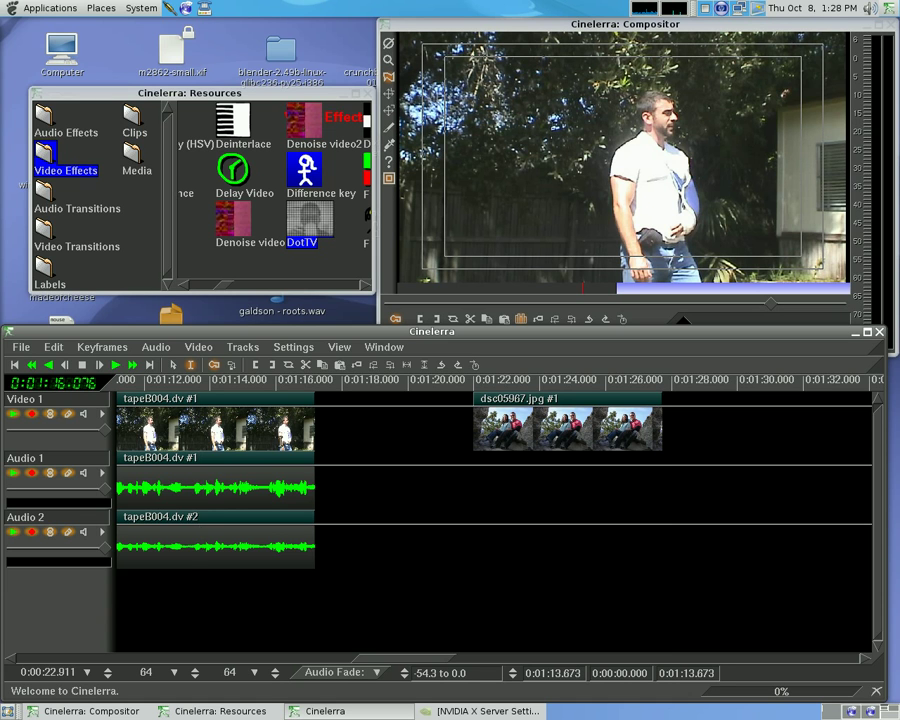
pyautogui.hotkey('shift', 't')
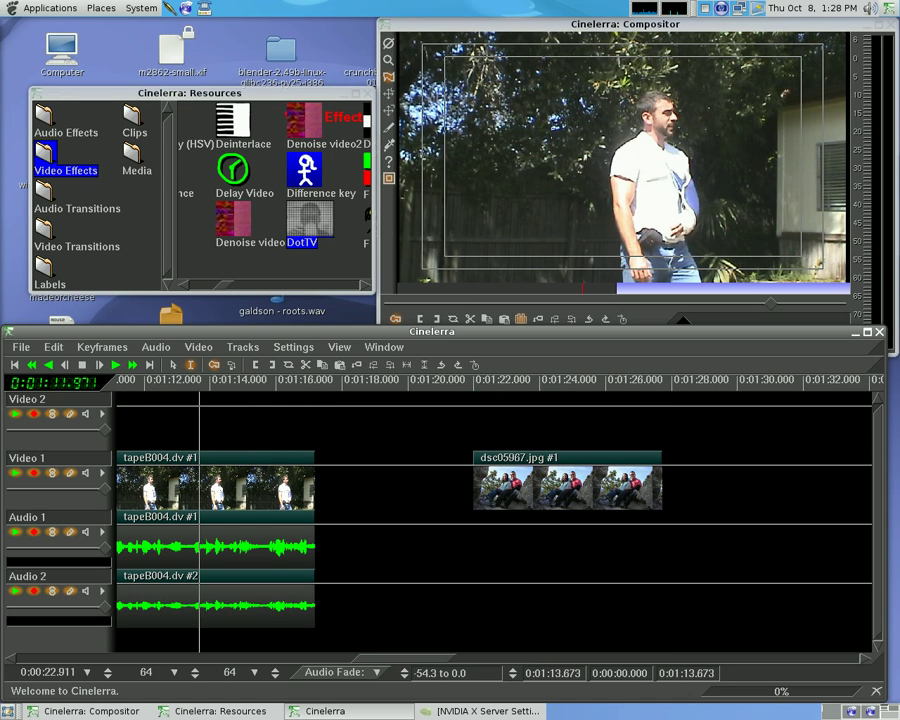
pyautogui.rightClick(202, 420)
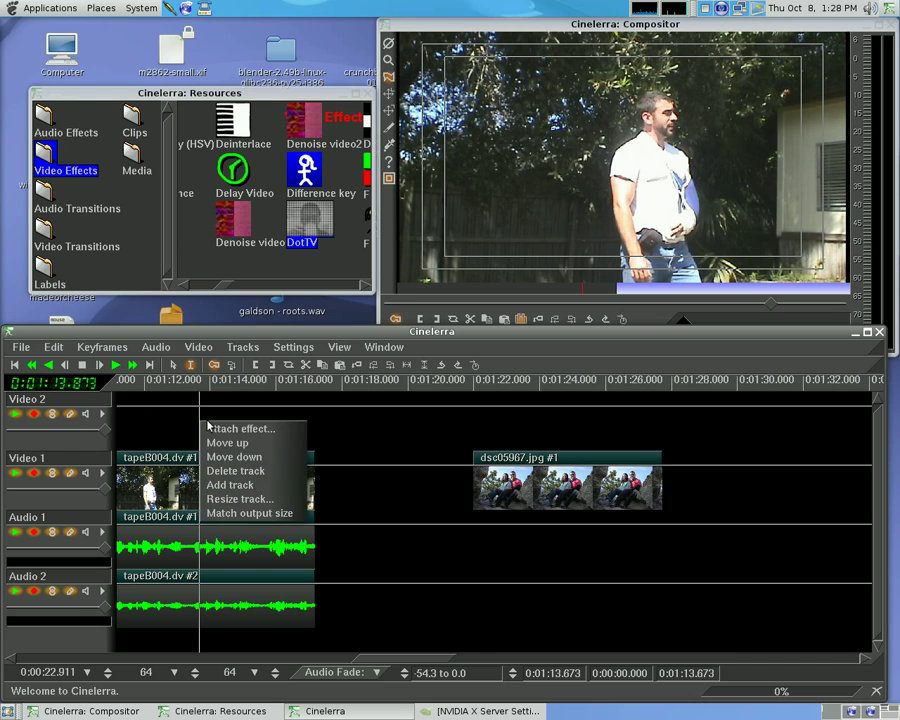
pyautogui.click(234, 471)
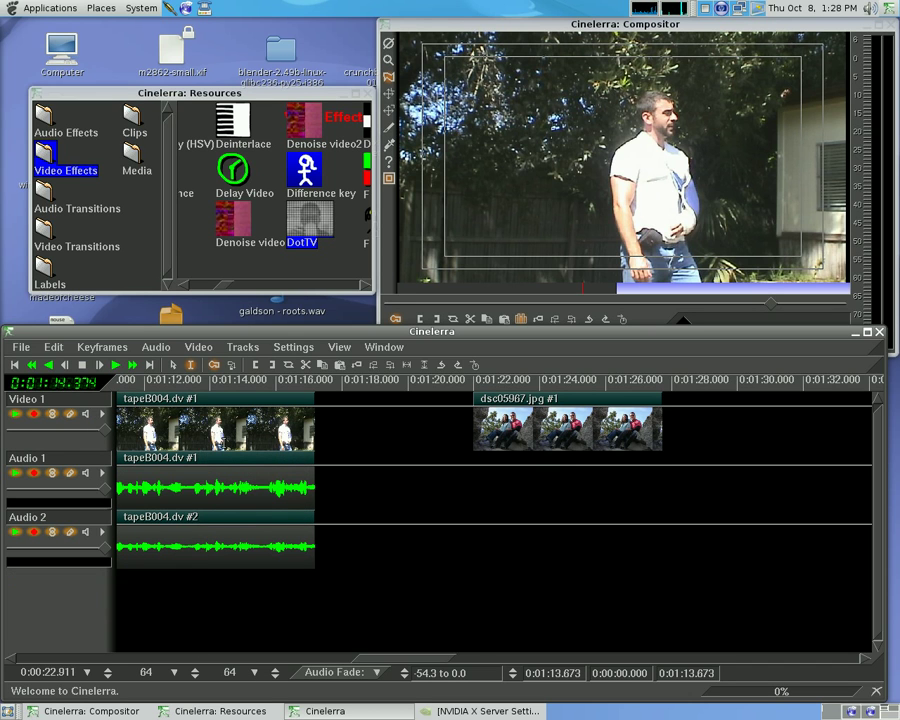
pyautogui.press('a')
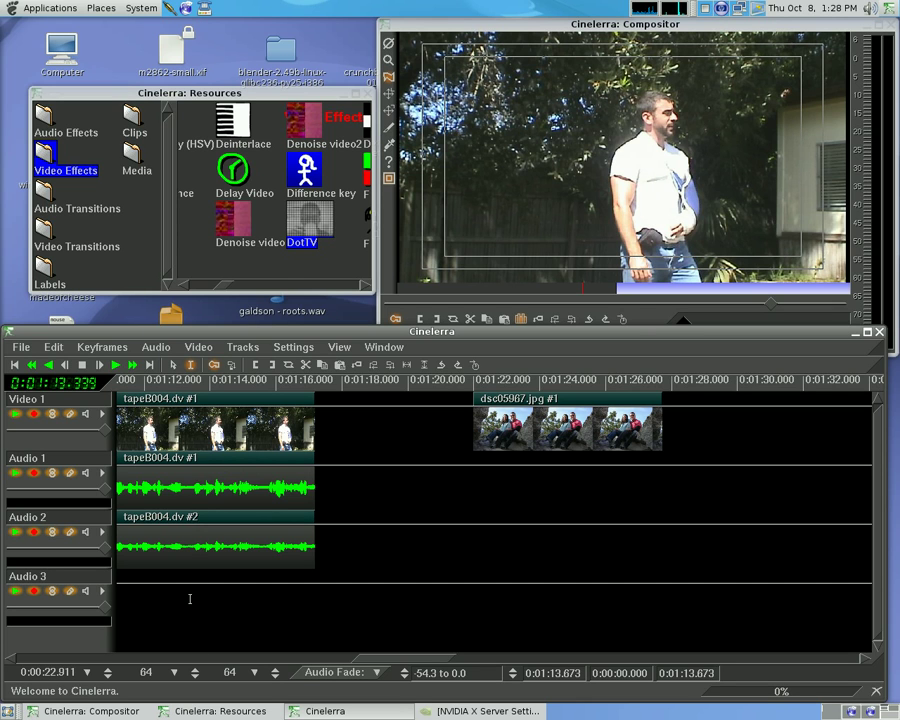
pyautogui.click(190, 598)
# - Add Audio 3 and Audio 4, expand both to show their 0.0000 fade, and nudge Audio 3's pan
pyautogui.press('a')
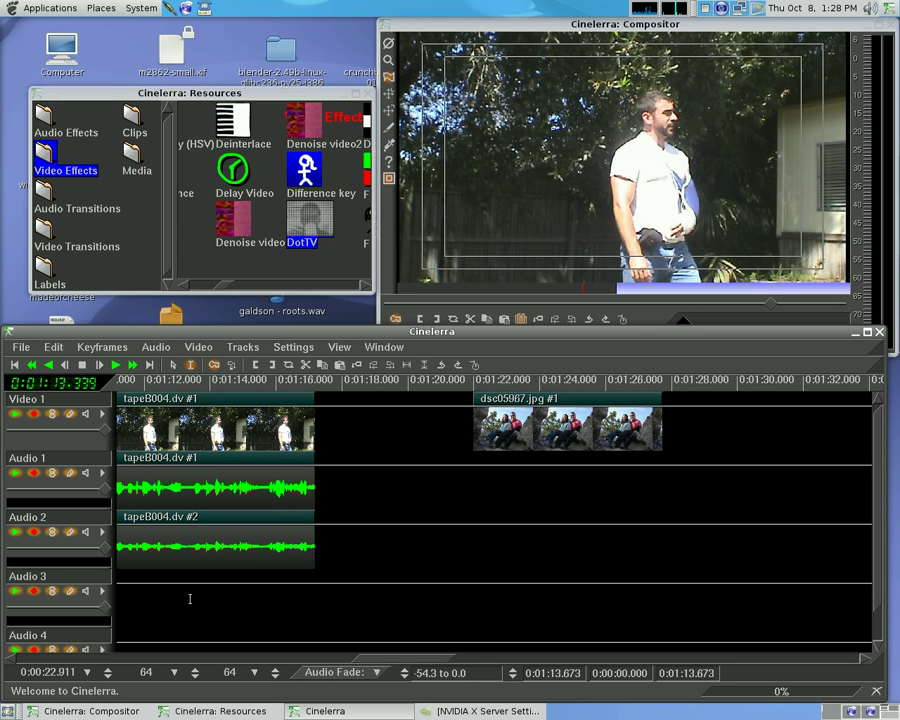
pyautogui.scroll(-1, 190, 598)
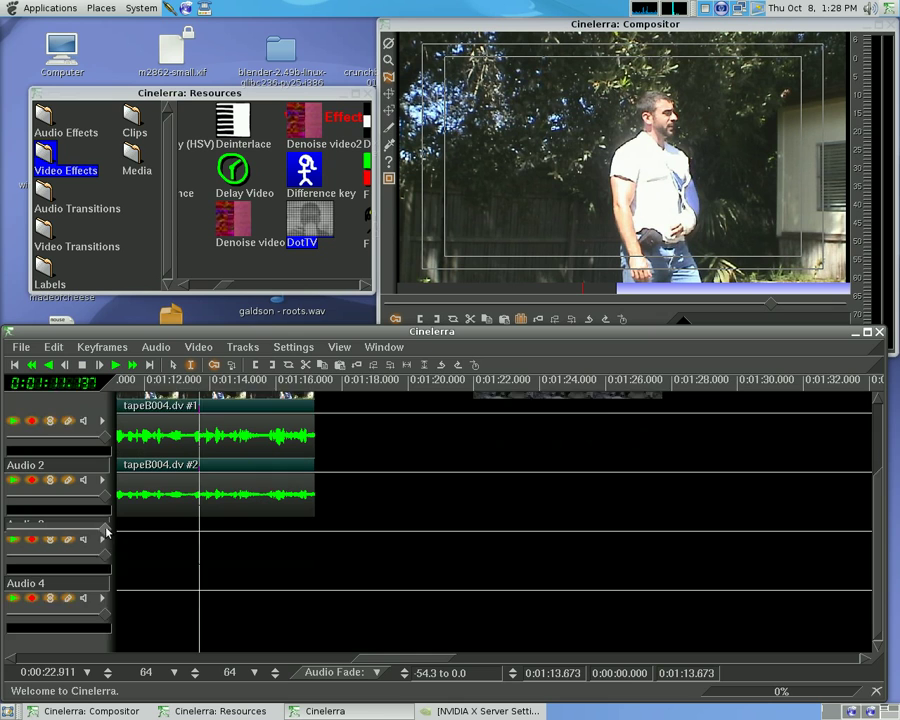
pyautogui.click(102, 538)
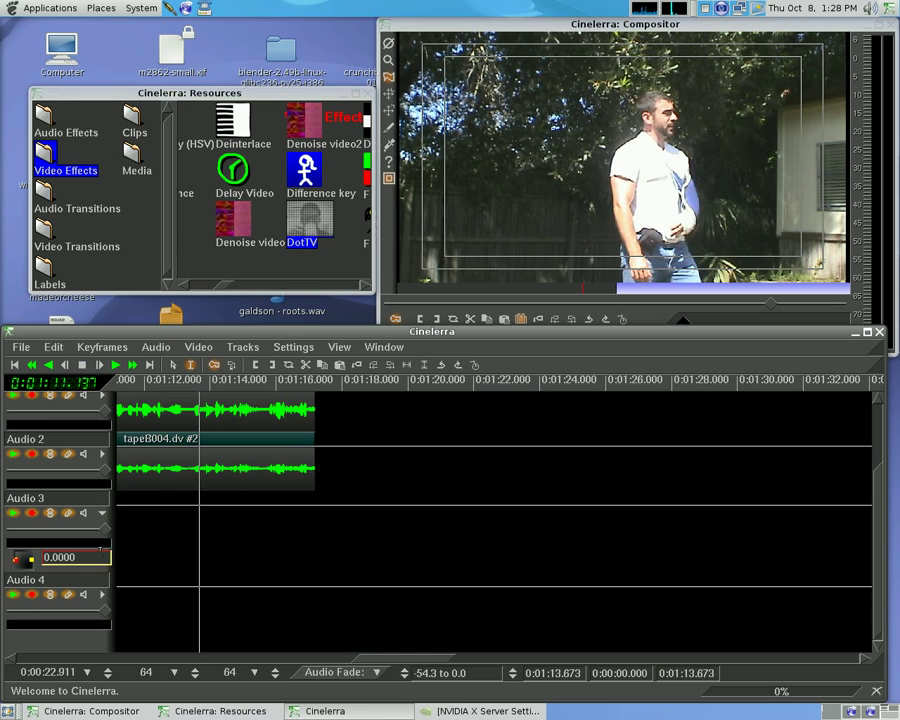
pyautogui.click(103, 594)
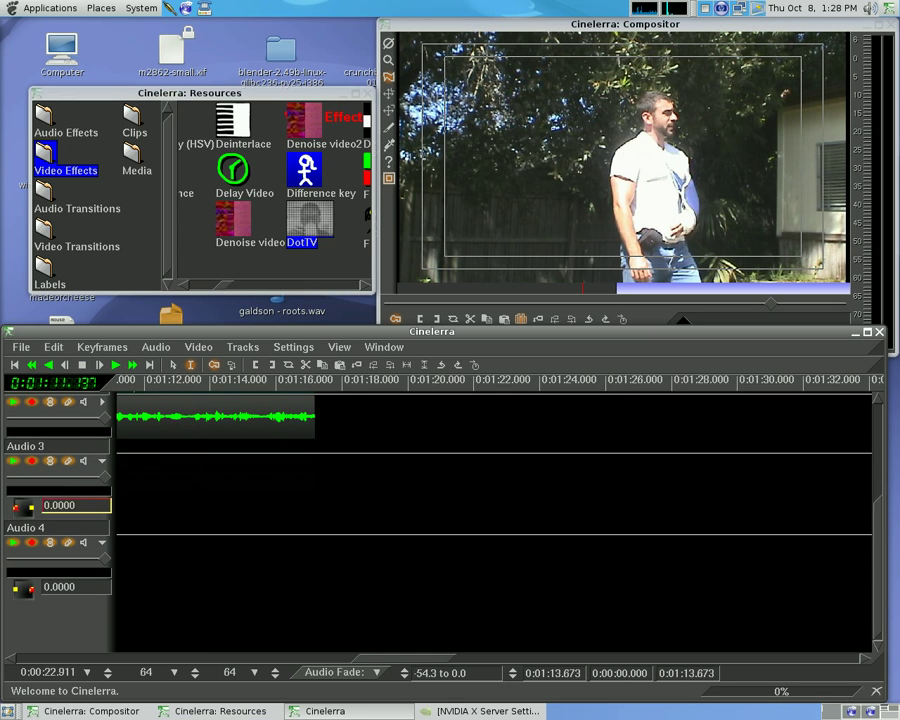
pyautogui.click(165, 475)
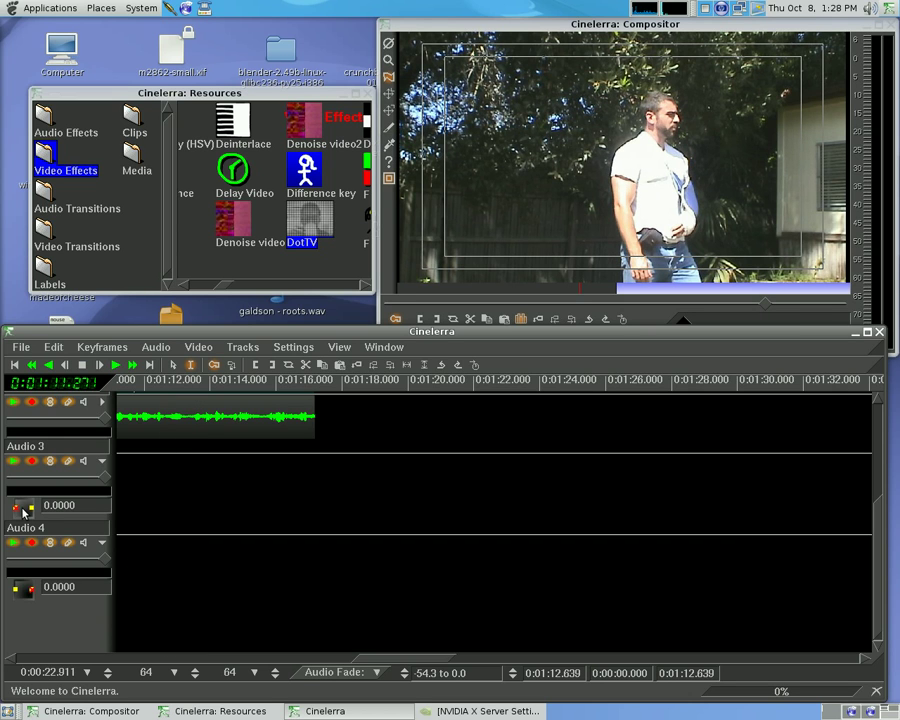
pyautogui.moveTo(24, 512)
pyautogui.mouseDown()
pyautogui.moveTo(12, 506)
pyautogui.moveTo(92, 512)
pyautogui.moveTo(22, 512)
pyautogui.mouseUp()
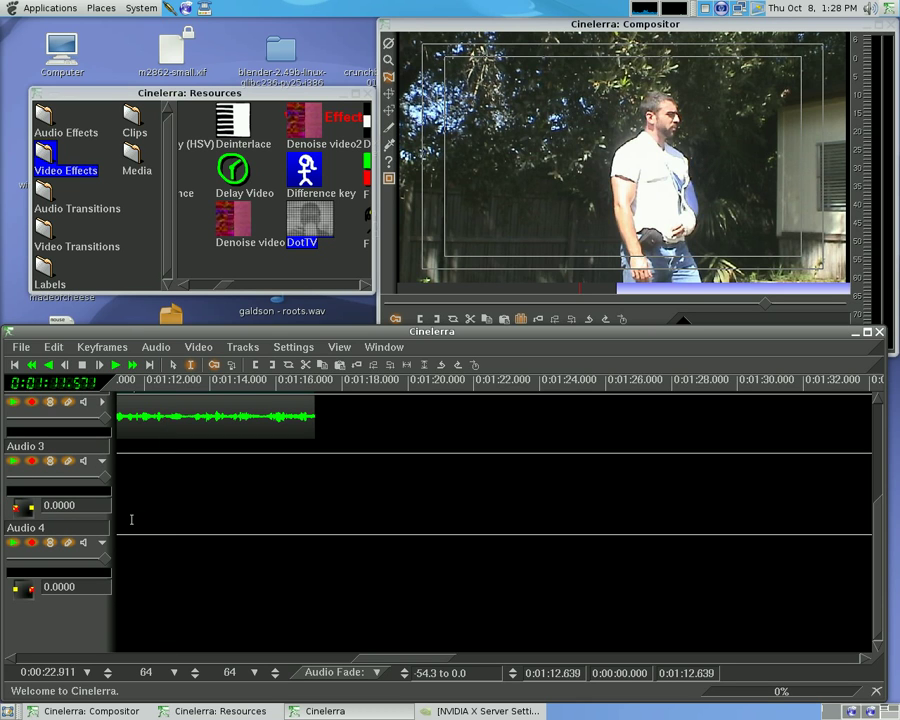
# - Delete the Audio 3 and Audio 4 tracks
pyautogui.rightClick(131, 519)
pyautogui.click(172, 569)
pyautogui.rightClick(162, 505)
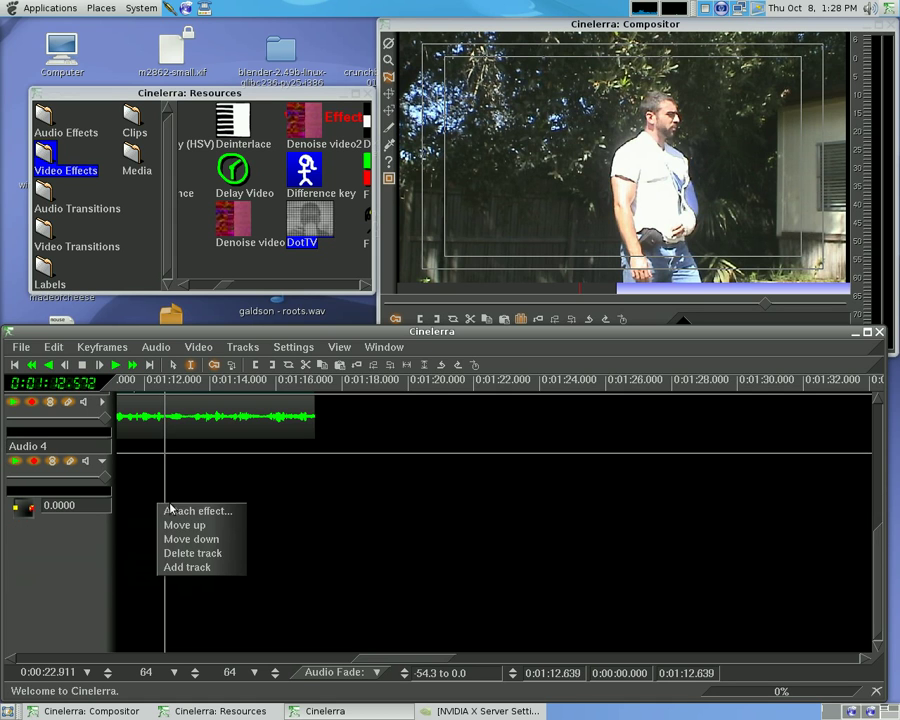
pyautogui.click(196, 551)
# - Add an empty Video 2 track above Video 1 and step the playhead forward one frame
pyautogui.scroll(-1, 286, 524)
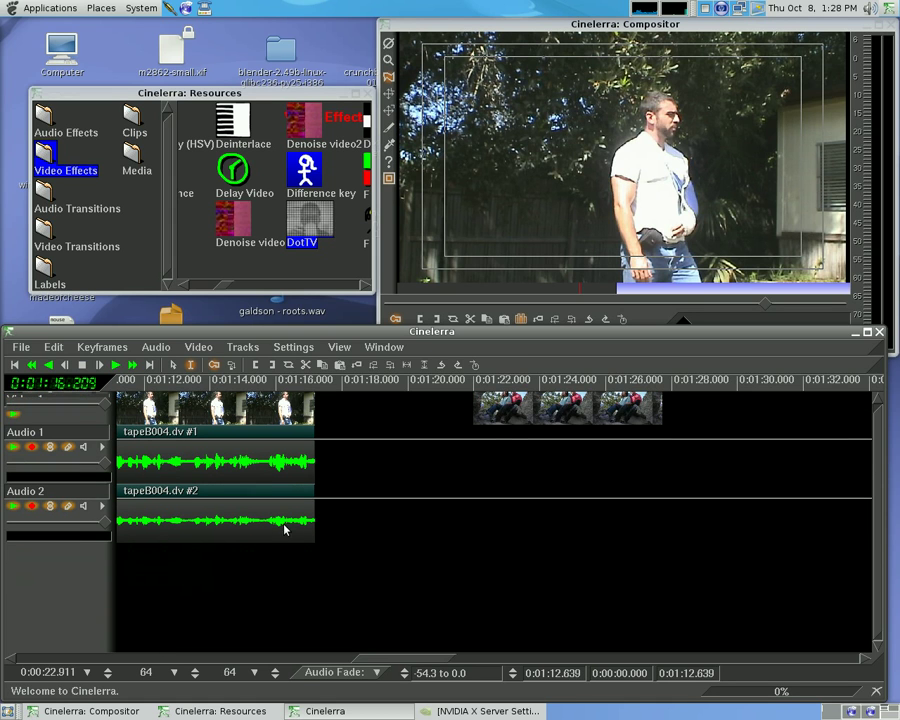
pyautogui.scroll(1, 285, 528)
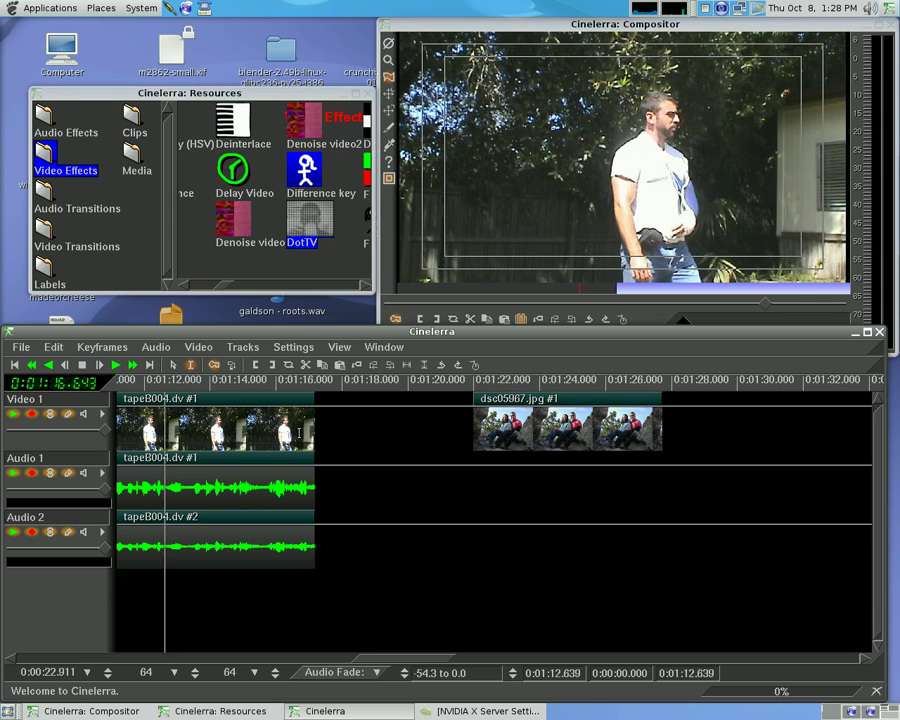
pyautogui.hotkey('shift', 't')
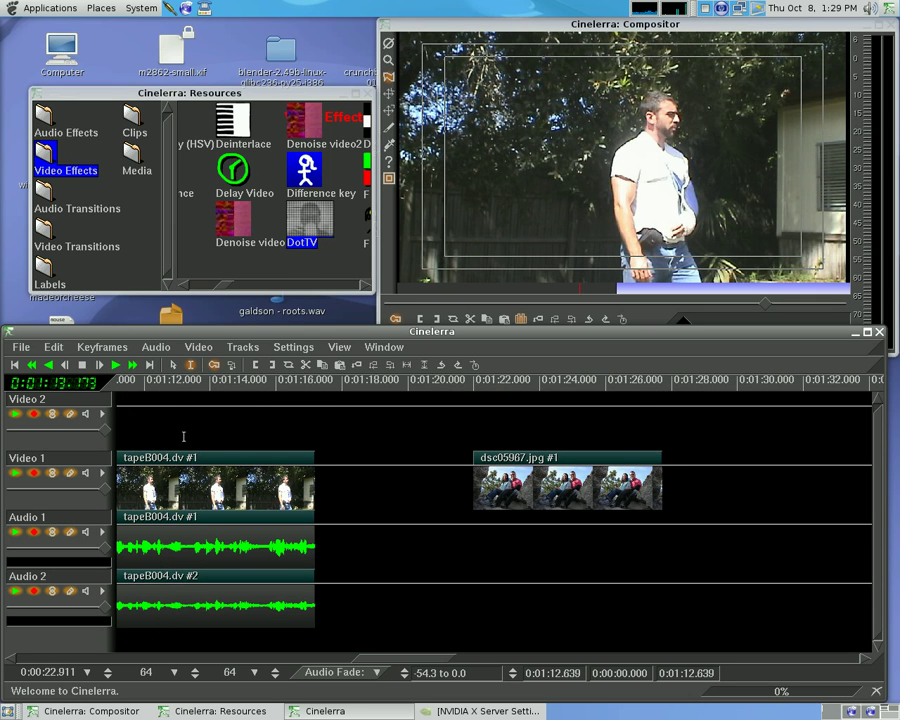
pyautogui.press('KP_1')
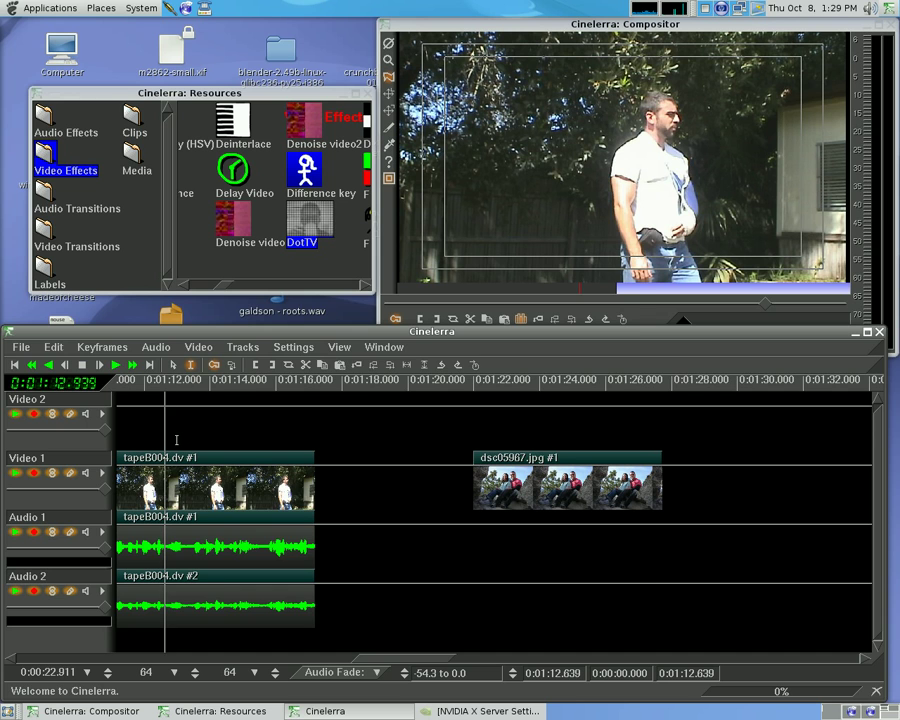
# - Load tapeA005.dv from the vidtutorial folder and paste it at the 1:12.6 insertion point
pyautogui.press('o')
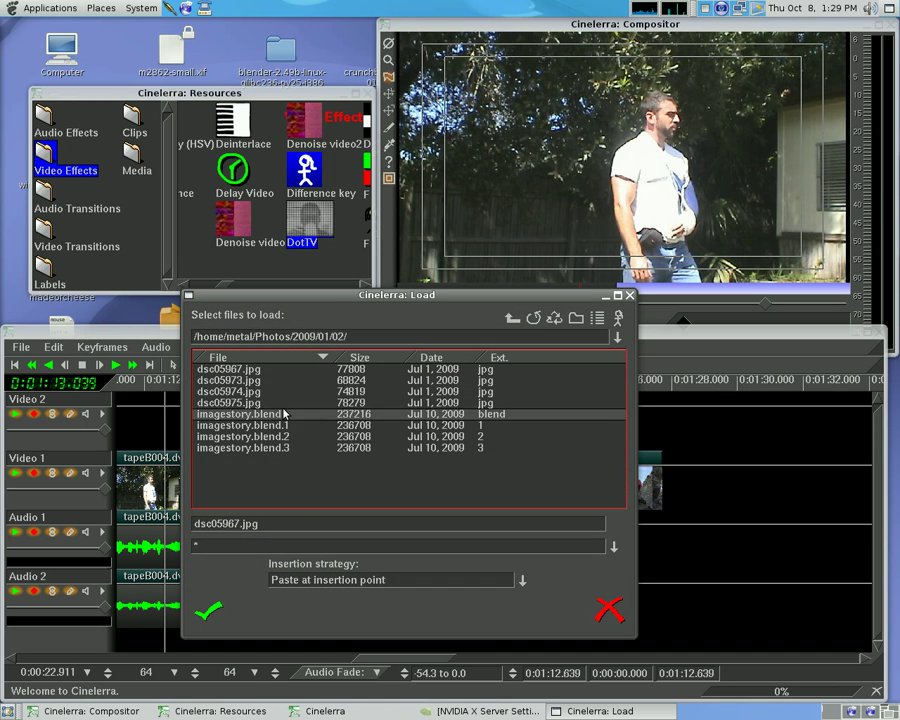
pyautogui.click(617, 338)
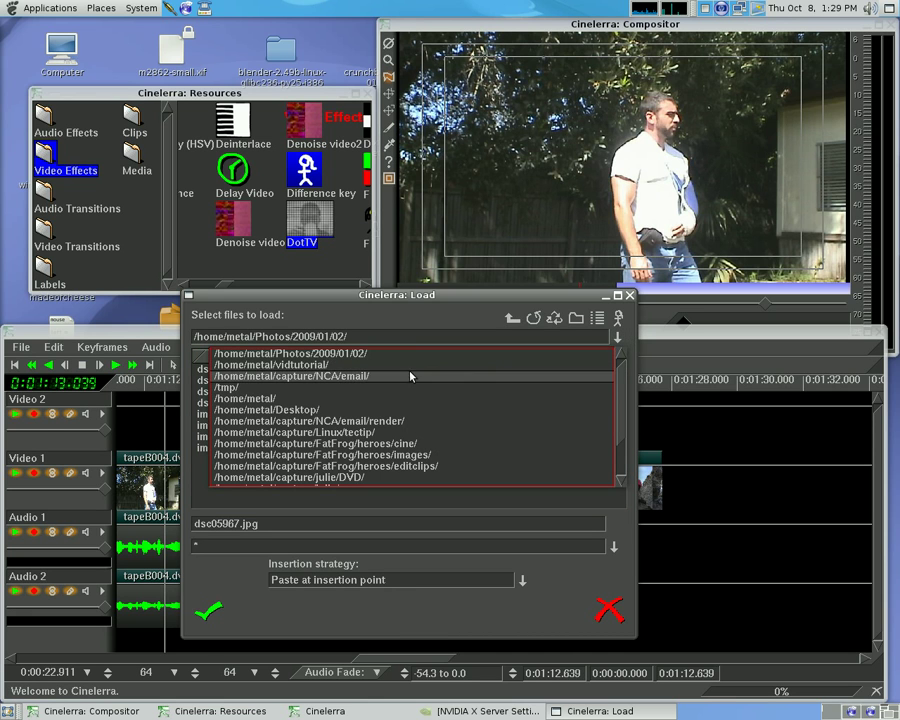
pyautogui.click(352, 367)
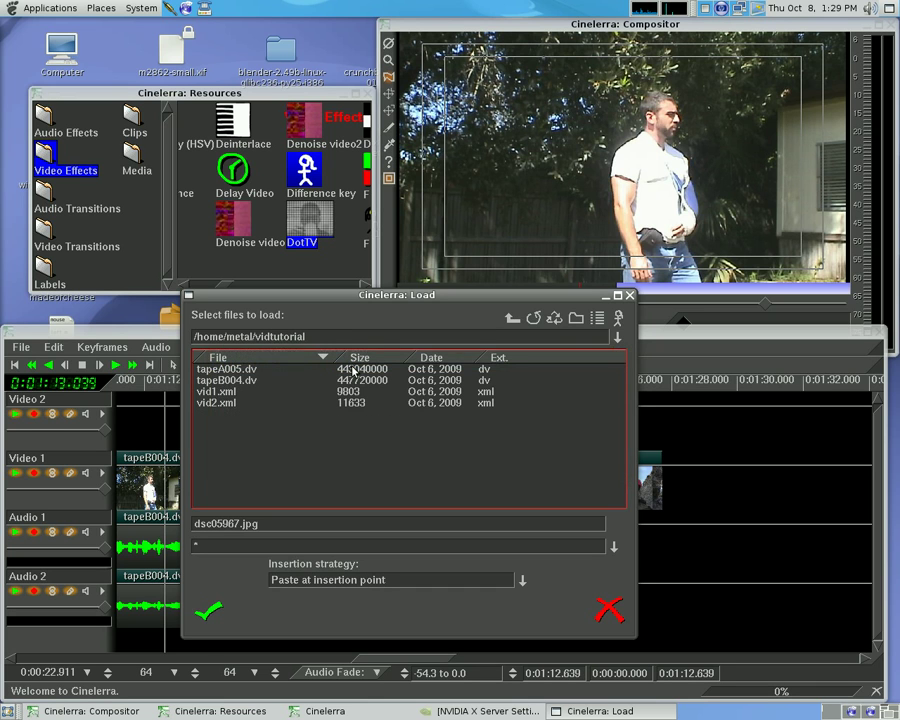
pyautogui.click(257, 370)
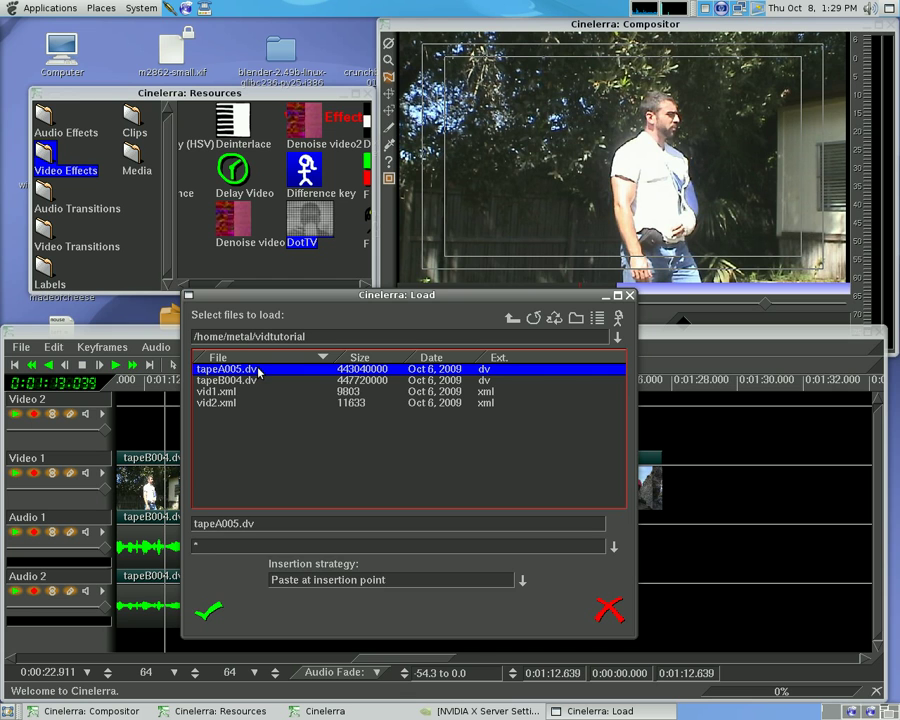
pyautogui.click(208, 611)
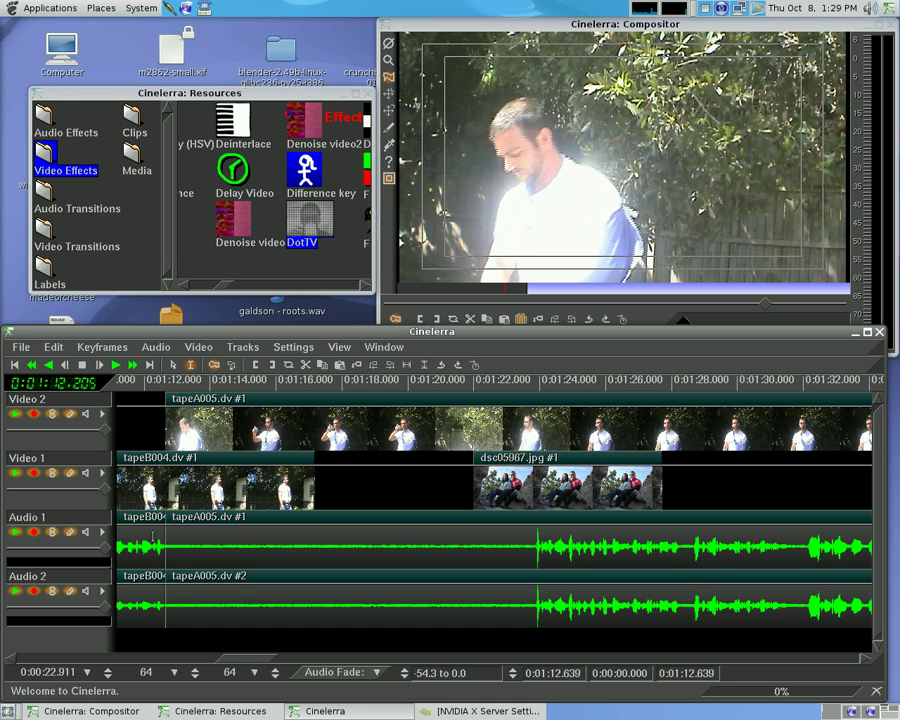
# - Undo the tapeA005.dv paste and disarm the Audio 1 and Audio 2 tracks
pyautogui.click(210, 560)
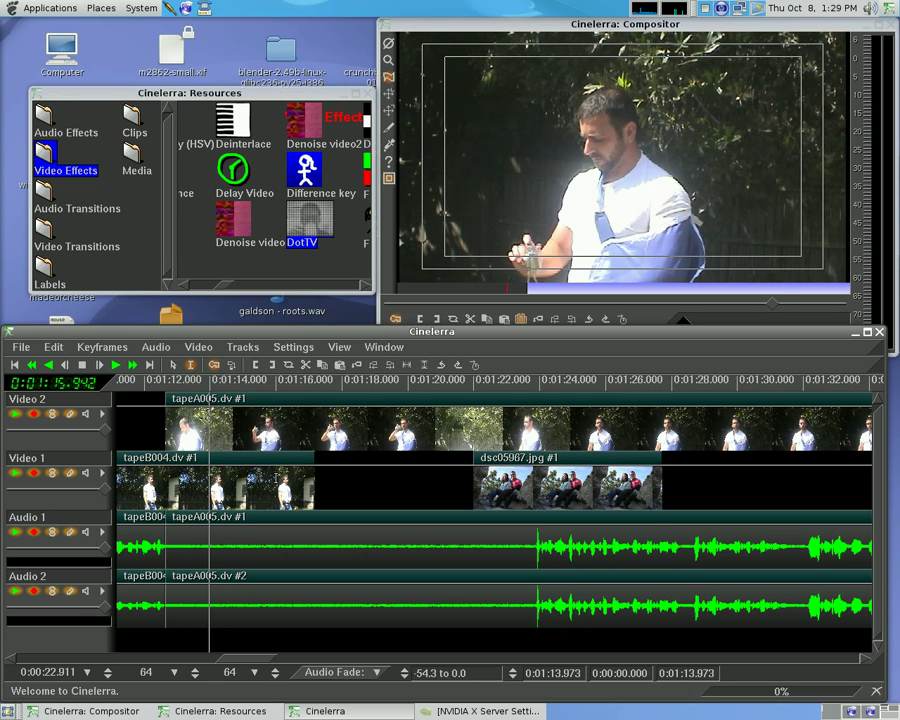
pyautogui.hotkey('ctrl', 'z')
pyautogui.hotkey('ctrl', 'z')
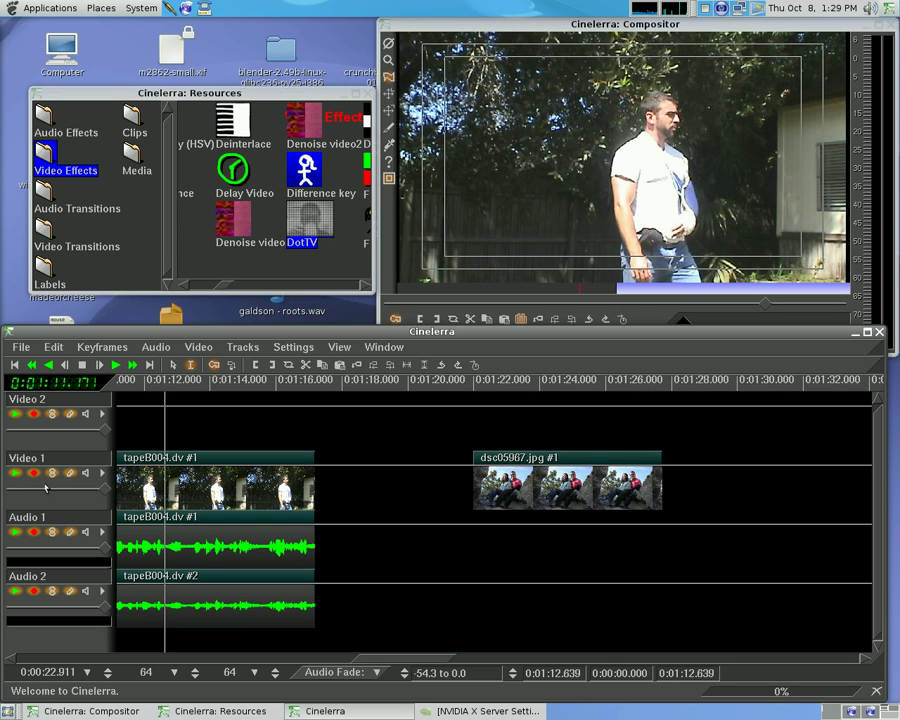
pyautogui.click(33, 532)
pyautogui.click(33, 591)
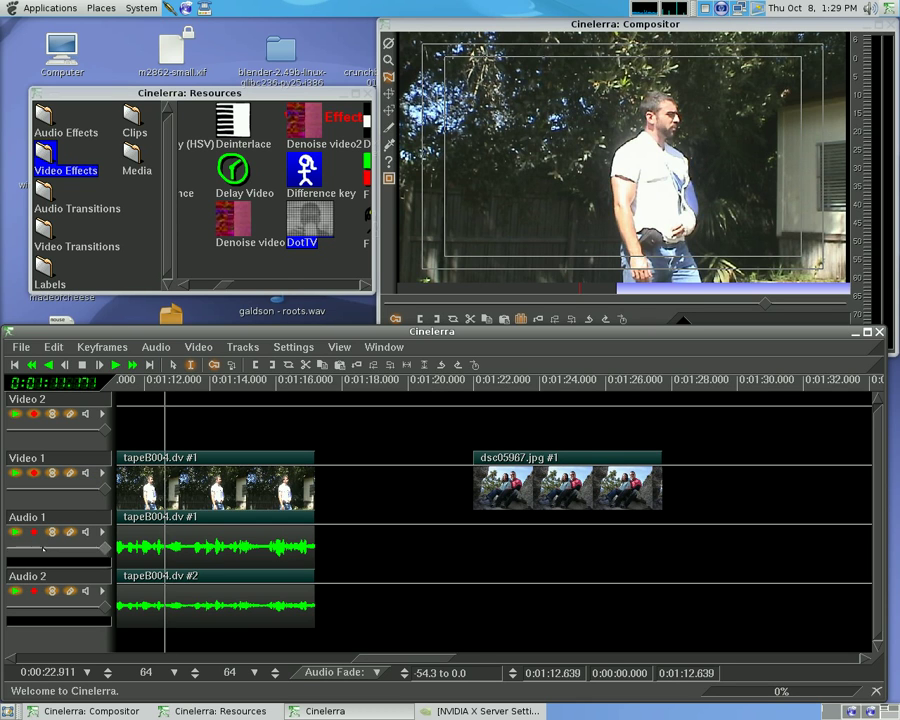
pyautogui.press('o')
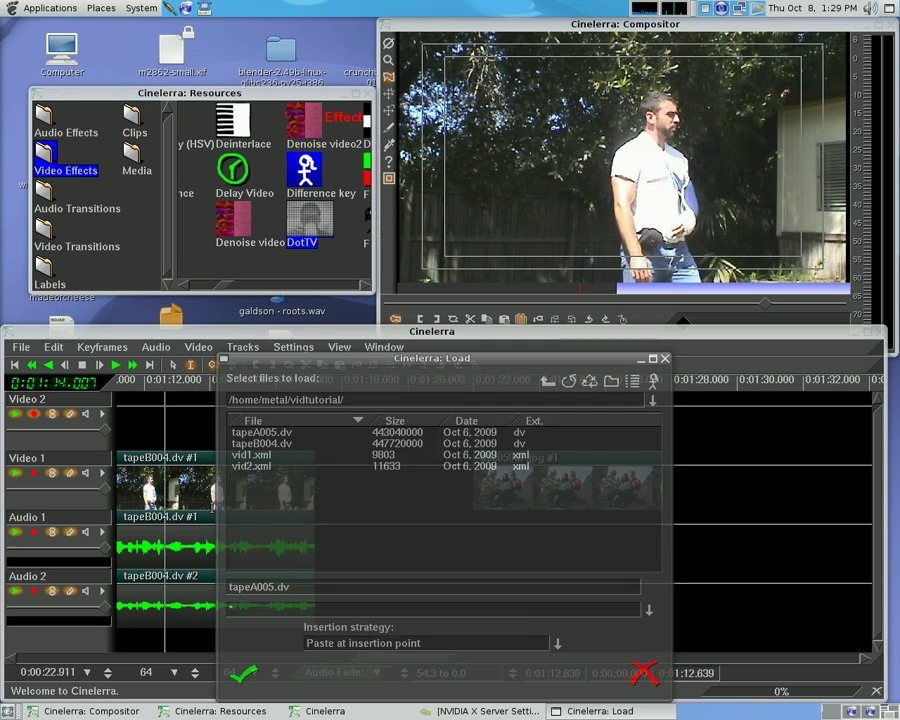
pyautogui.doubleClick(288, 432)
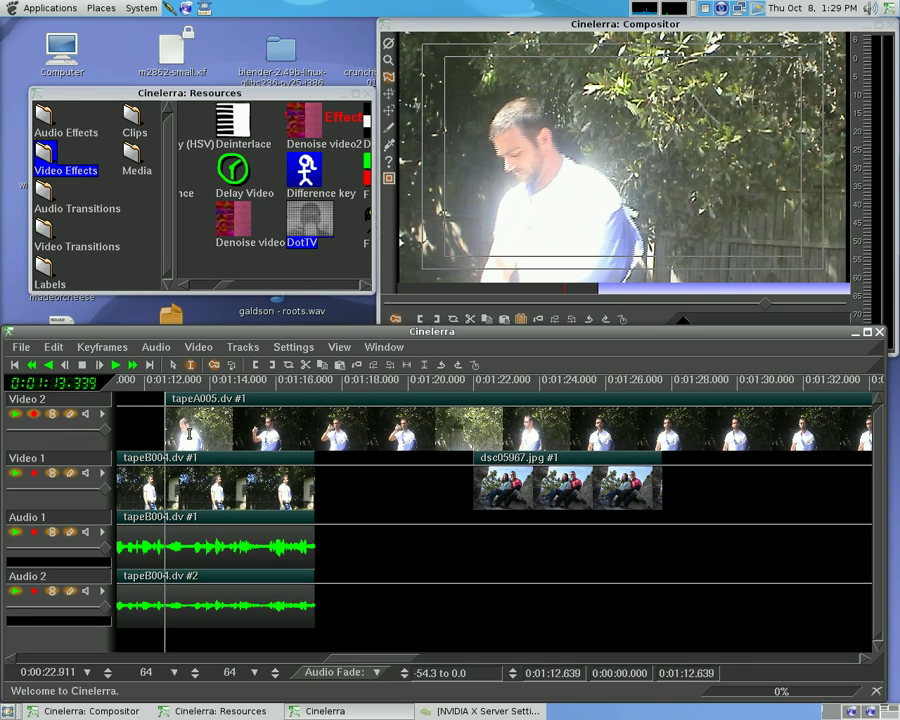
pyautogui.press('z')
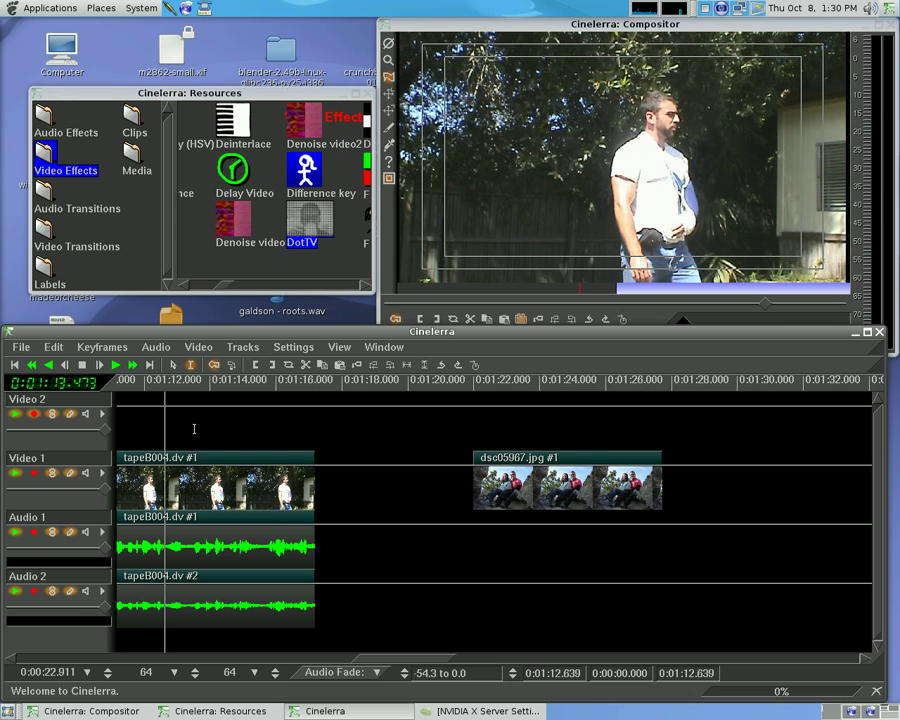
# - Delete the empty Video 2 track and load tapeA005.dv with Append in new tracks
pyautogui.rightClick(190, 430)
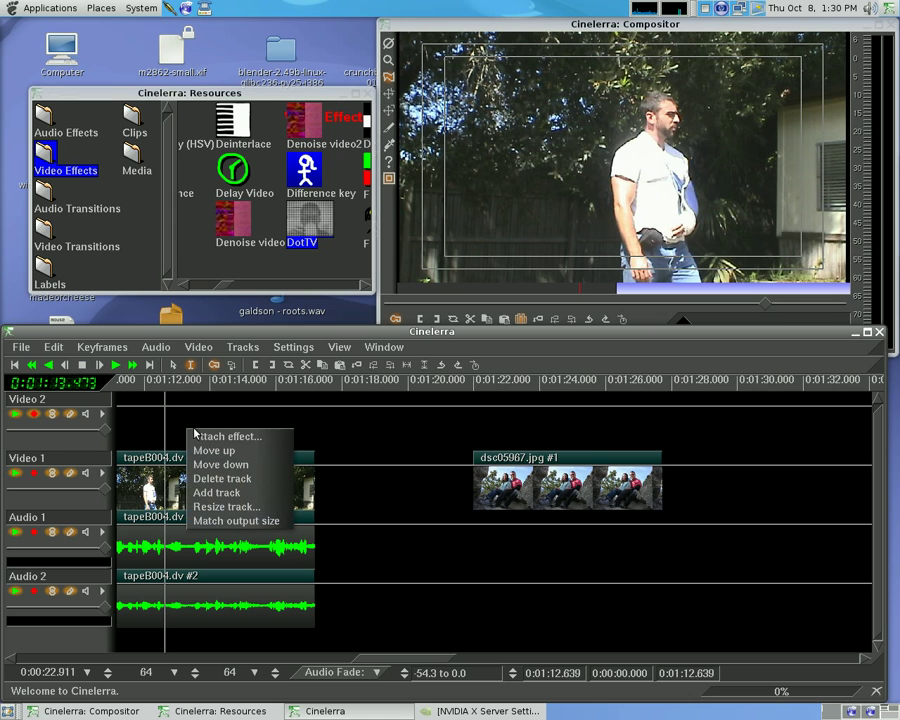
pyautogui.click(224, 478)
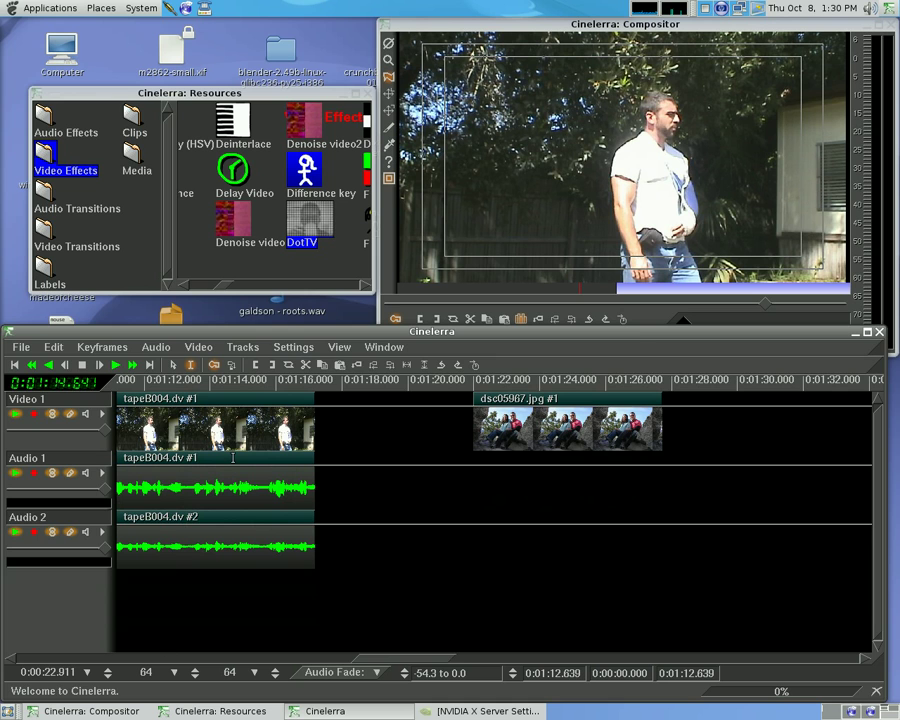
pyautogui.press('o')
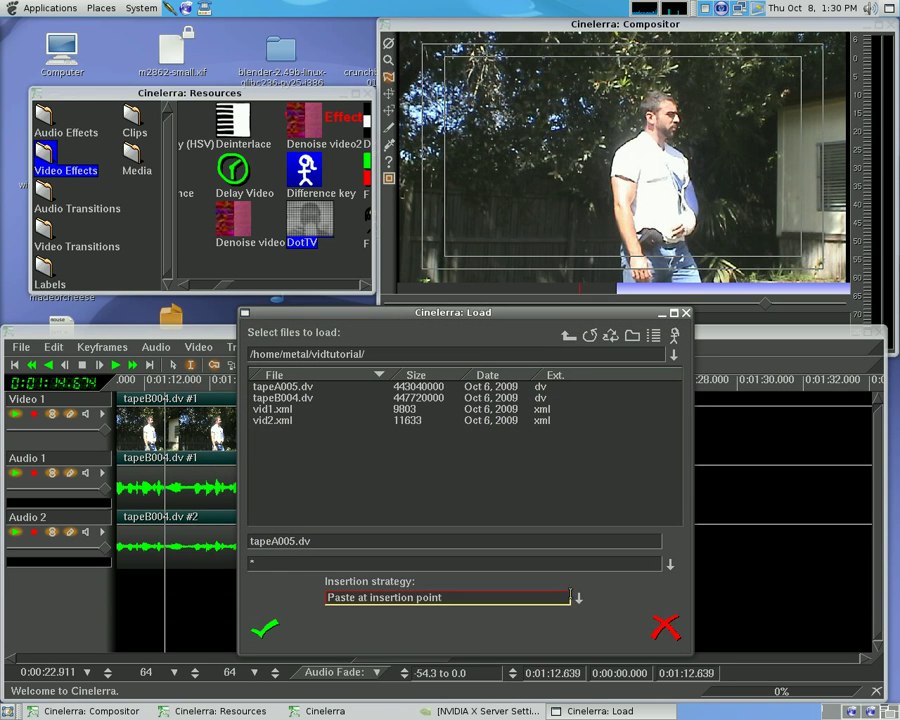
pyautogui.click(579, 598)
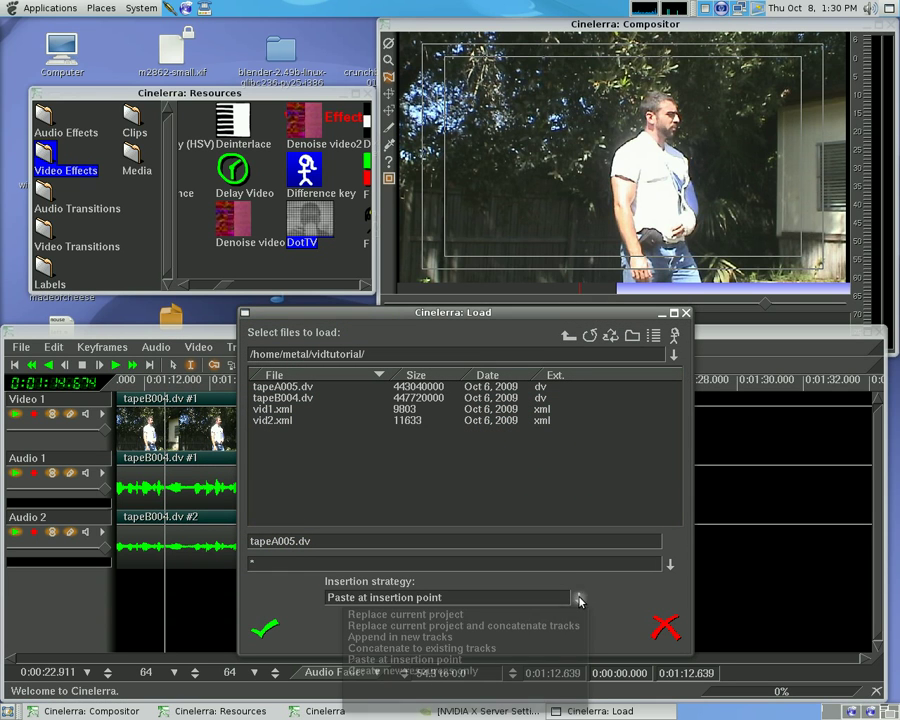
pyautogui.click(406, 640)
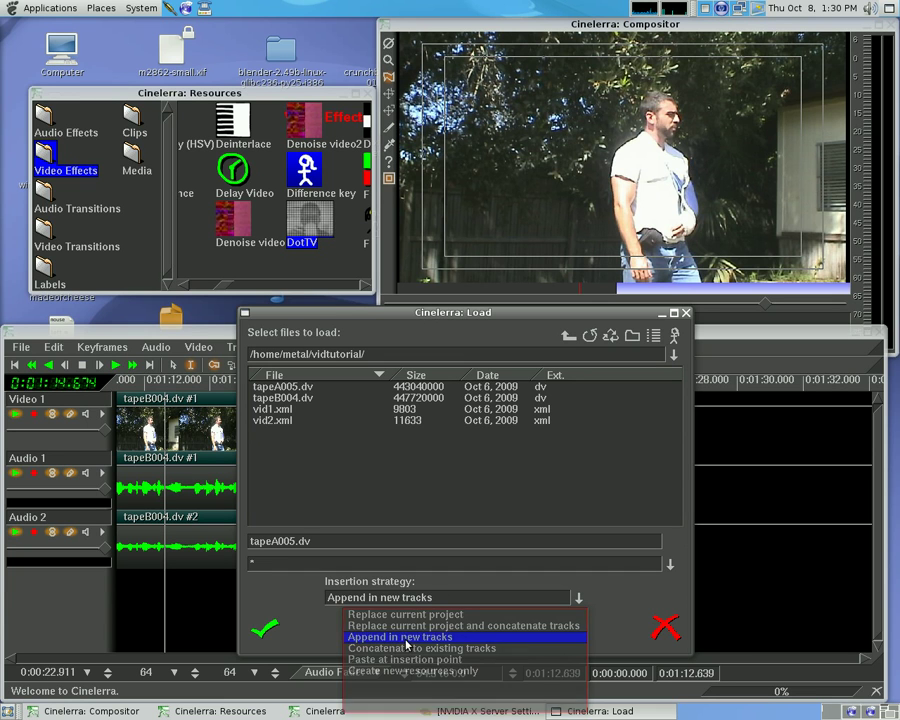
pyautogui.doubleClick(289, 388)
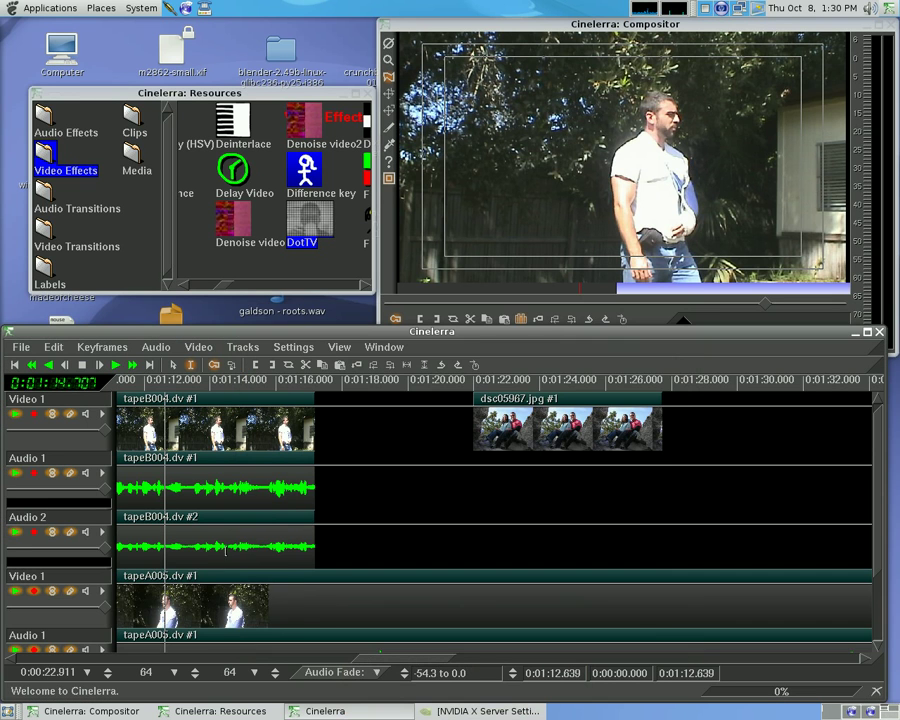
# - Scroll down to inspect the new tapeA005.dv tracks below tapeB004.dv
pyautogui.scroll(-2, 280, 392)
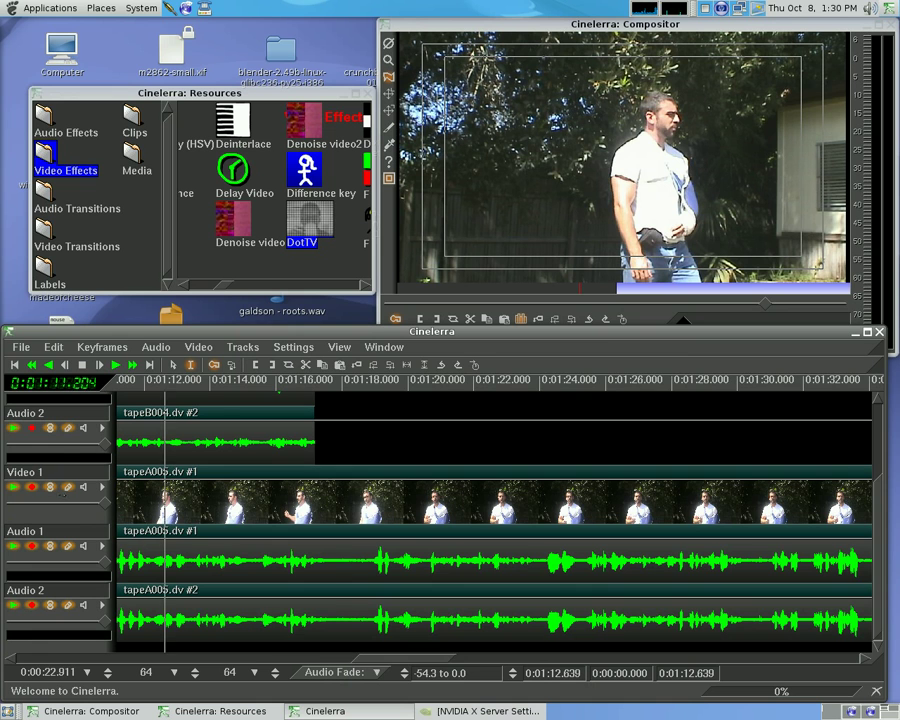
pyautogui.moveTo(432, 667); pyautogui.dragTo(87, 672)
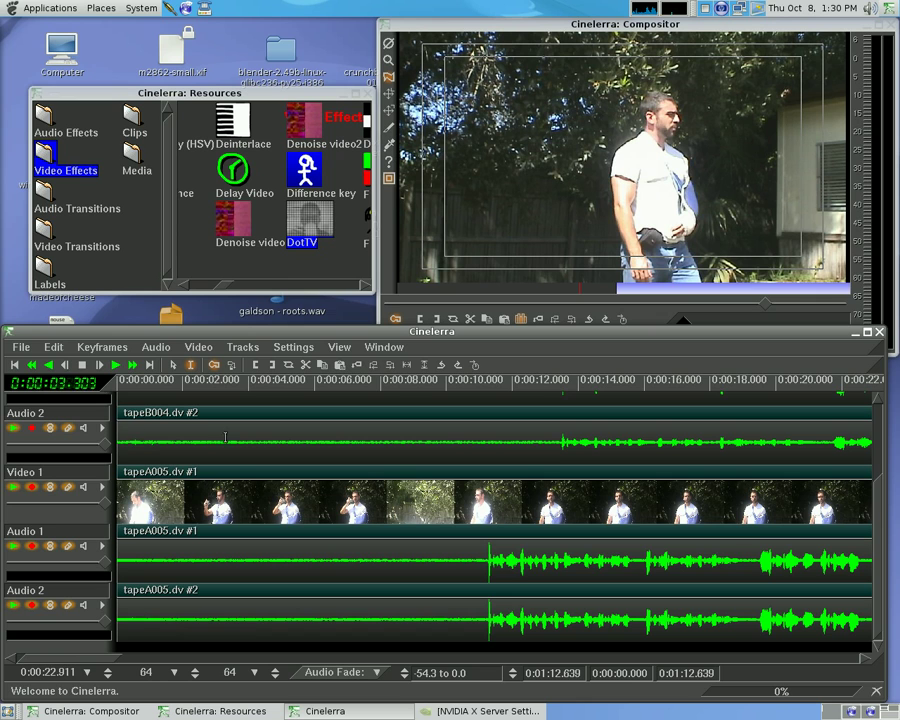
pyautogui.click(18, 348)
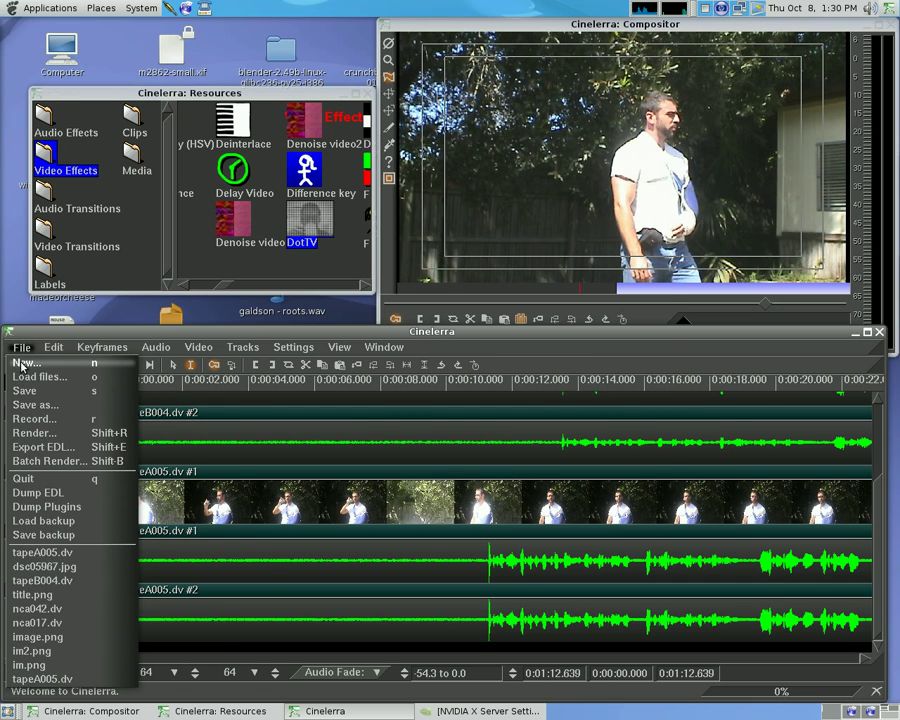
# - Start a new empty project and load tapeB004.dv into it
pyautogui.click(21, 365)
pyautogui.click(275, 503)
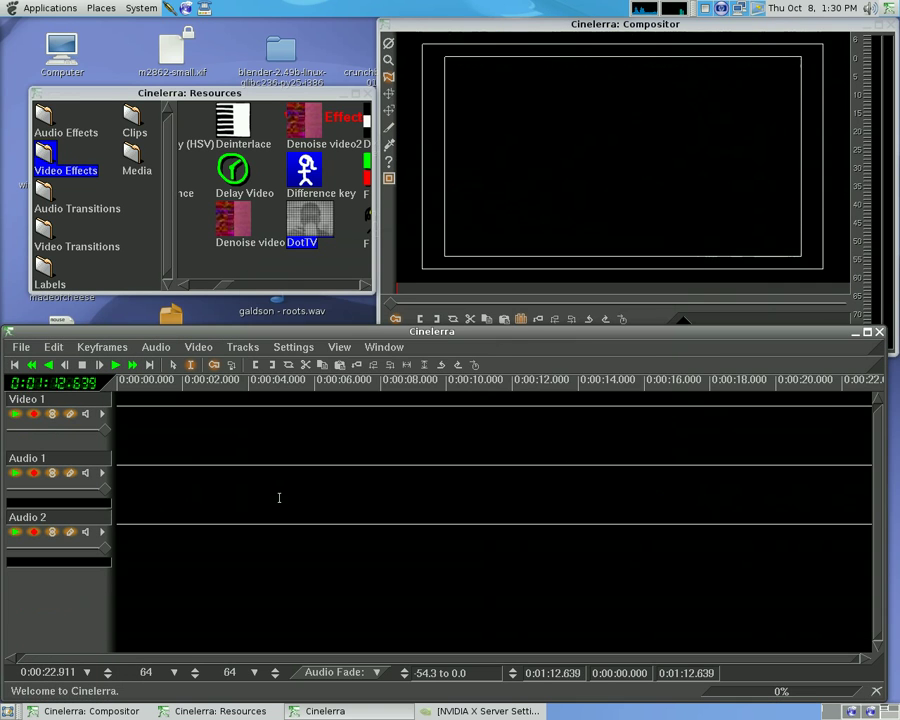
pyautogui.press('o')
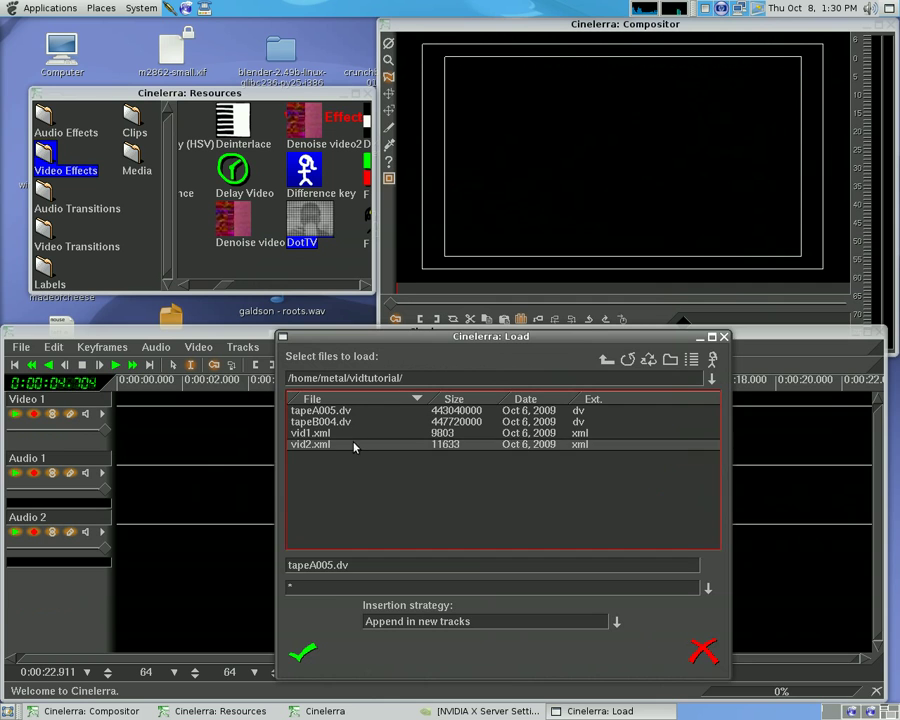
pyautogui.doubleClick(332, 418)
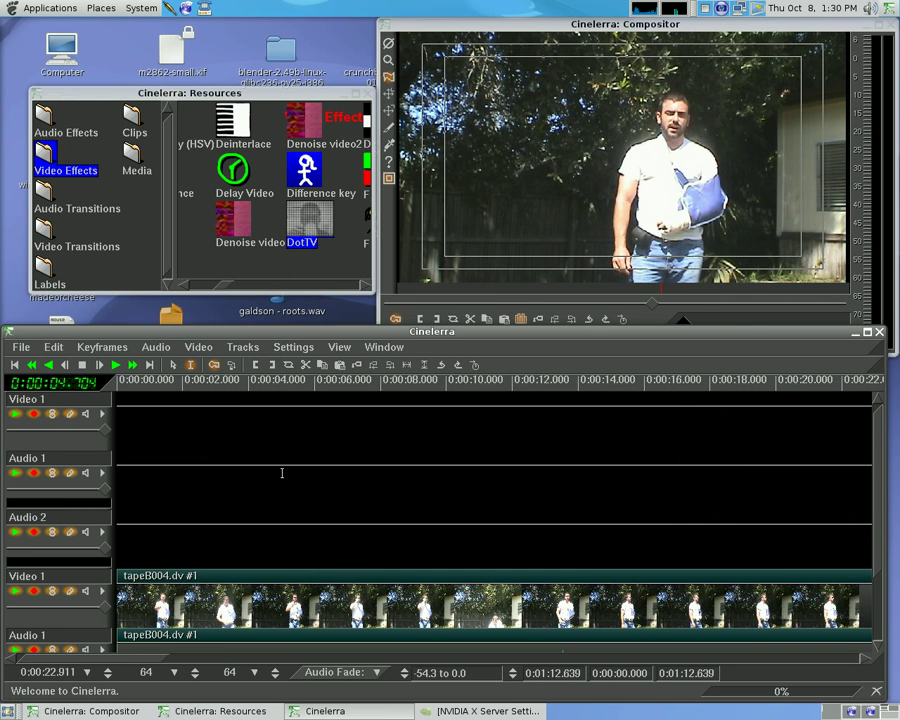
# - Reload tapeB004.dv using the Replace current project insertion strategy
pyautogui.press('o')
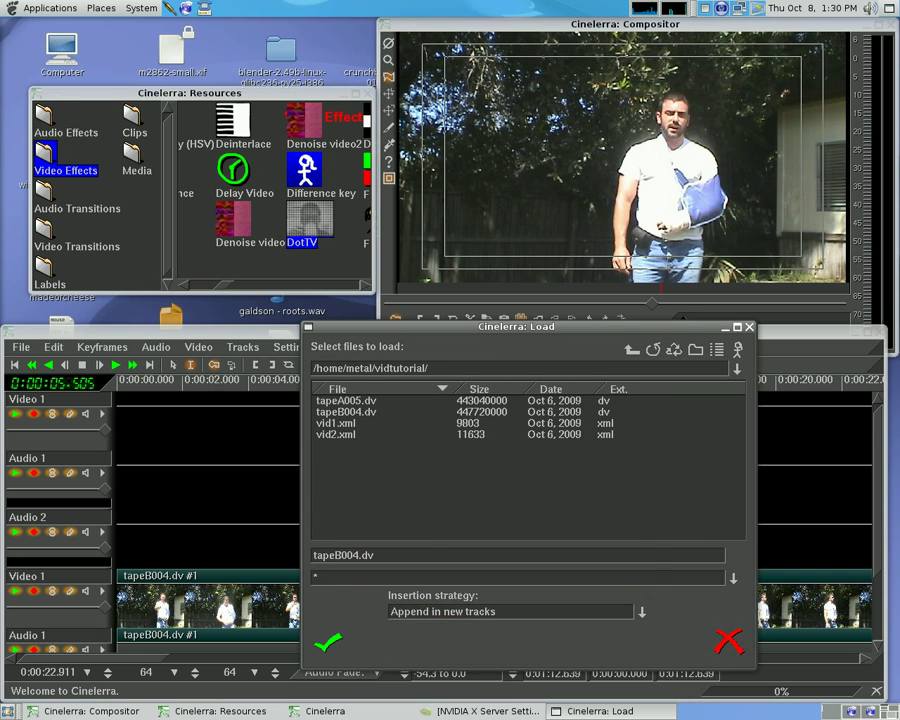
pyautogui.click(642, 613)
pyautogui.click(490, 505)
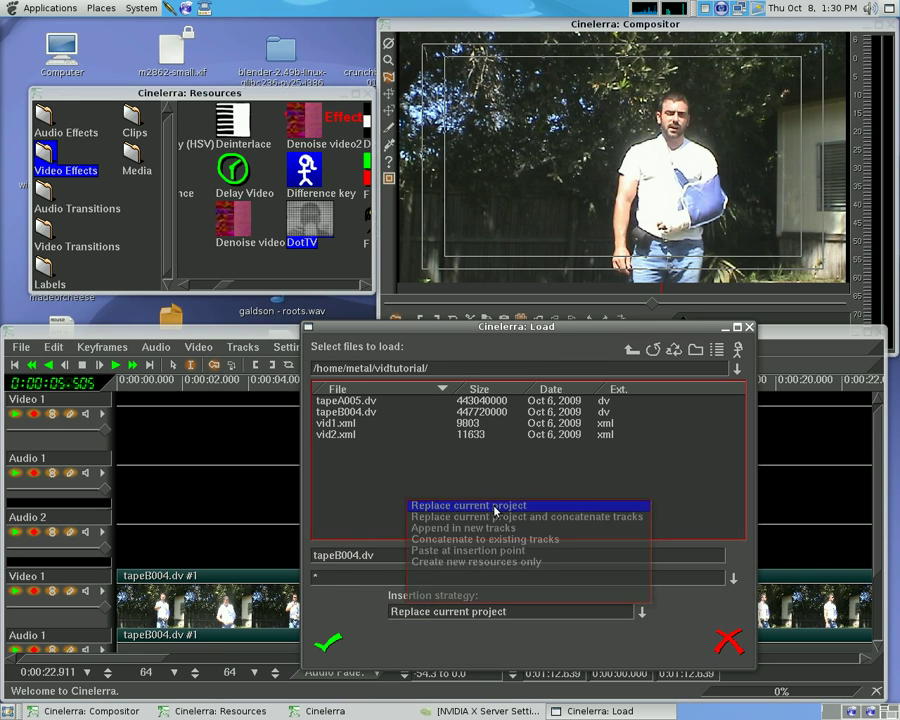
pyautogui.doubleClick(362, 412)
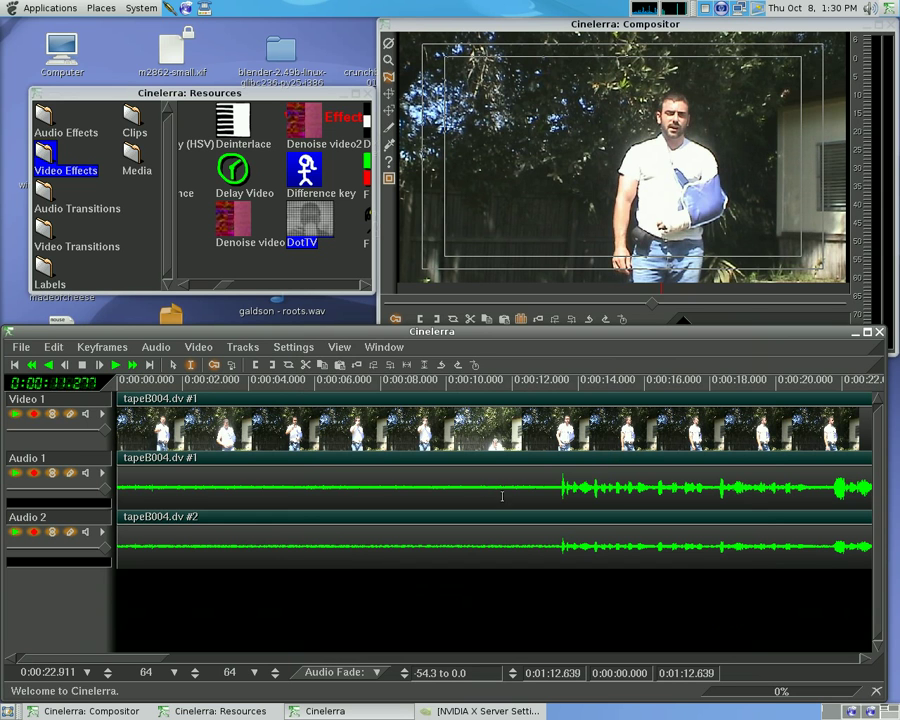
# - Cut the opening 13.2 s, then 8.2–13.2 s and 14.5–17.7 s from tapeB004.dv
pyautogui.moveTo(554, 496); pyautogui.dragTo(110, 488)
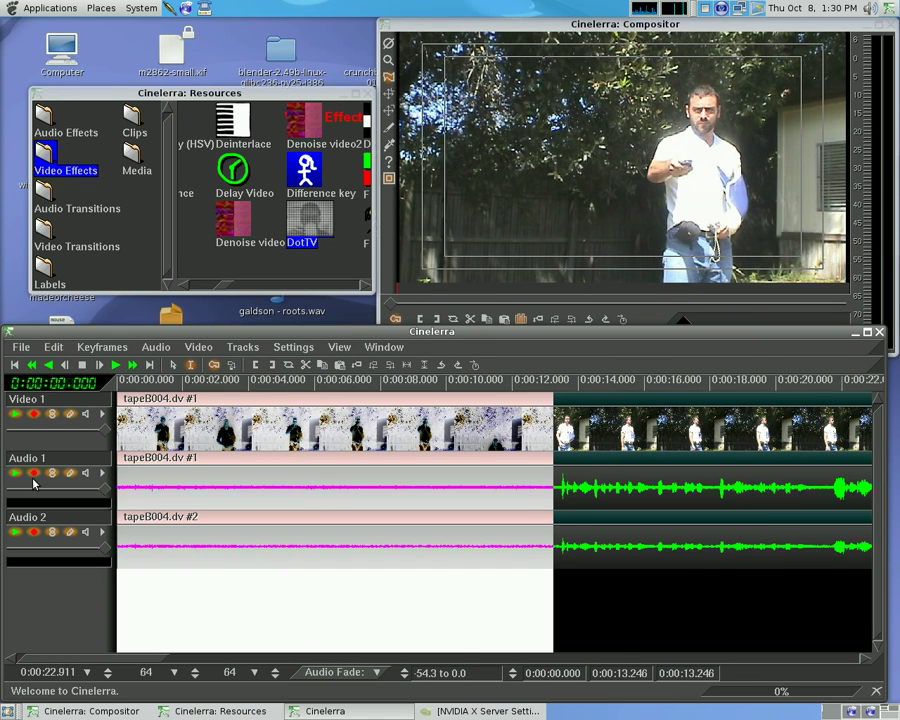
pyautogui.press('Delete')
pyautogui.click(517, 488)
pyautogui.click(633, 490)
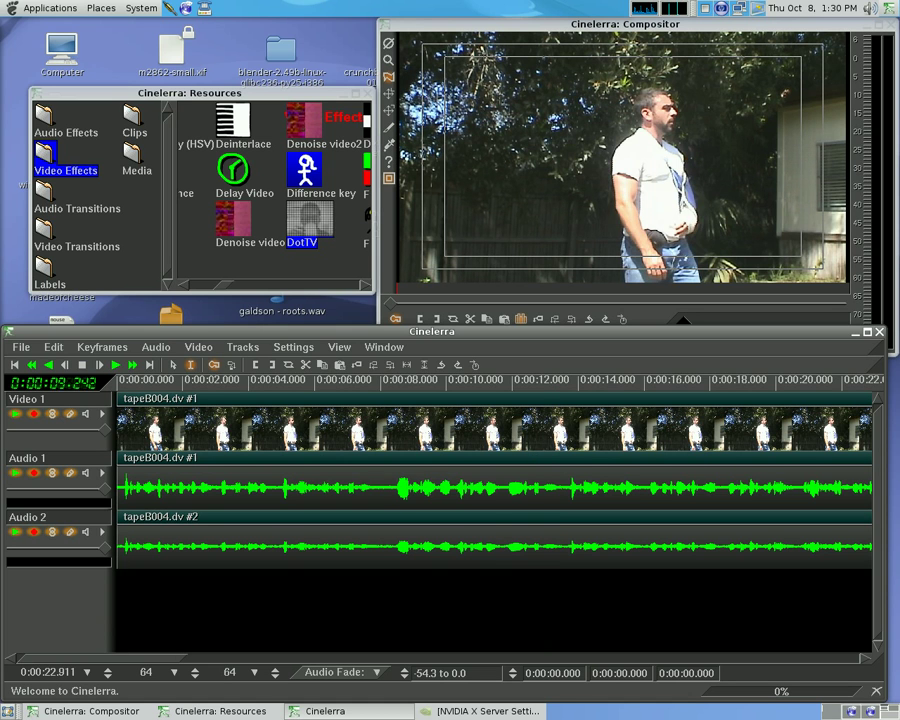
pyautogui.moveTo(389, 490); pyautogui.dragTo(552, 505)
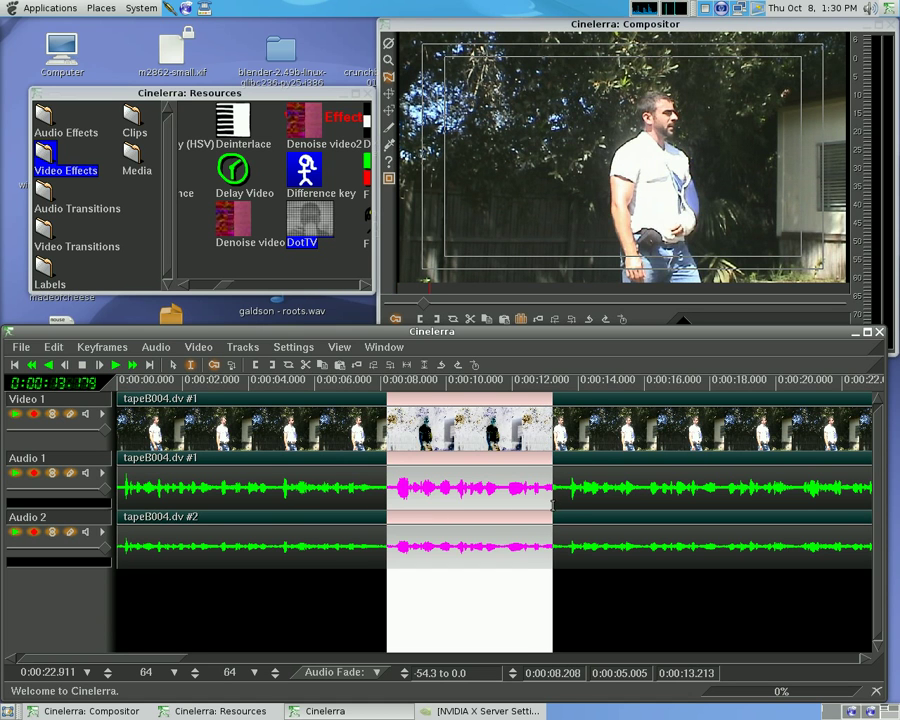
pyautogui.press('Delete')
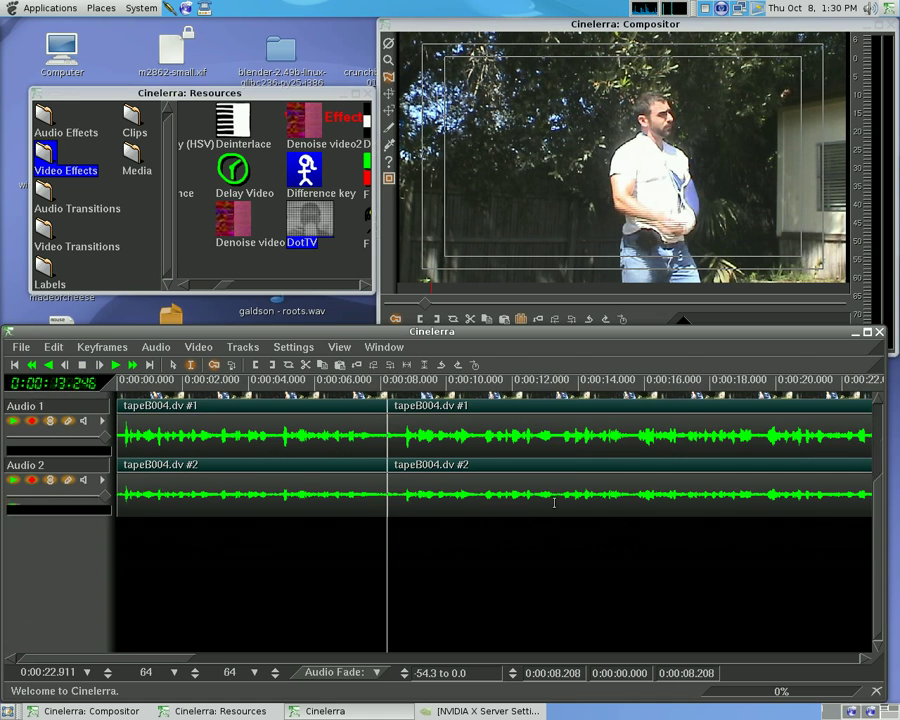
pyautogui.moveTo(596, 488); pyautogui.dragTo(702, 488)
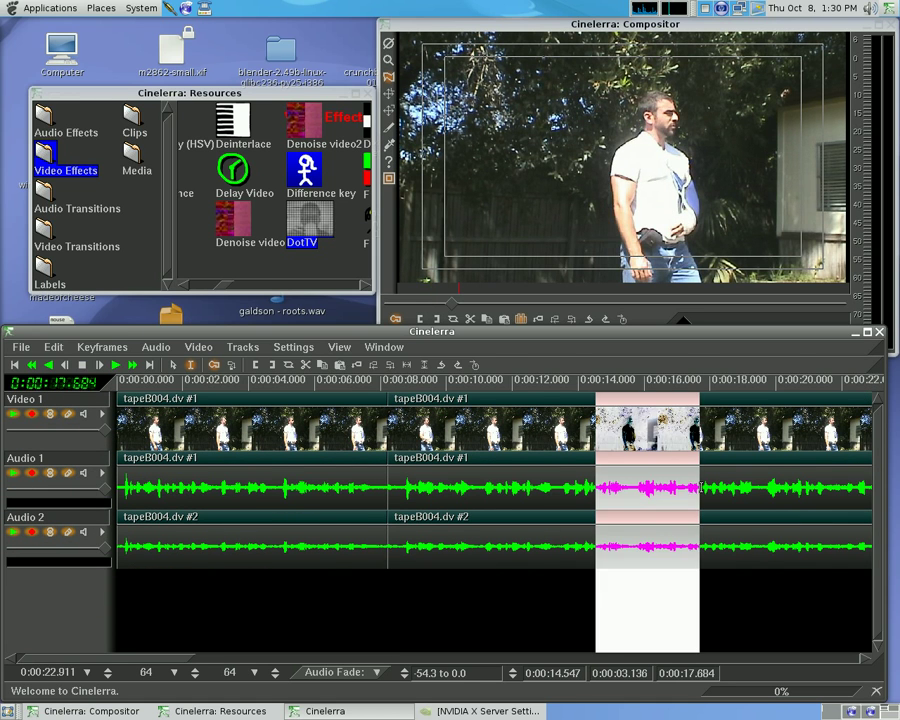
pyautogui.press('Delete')
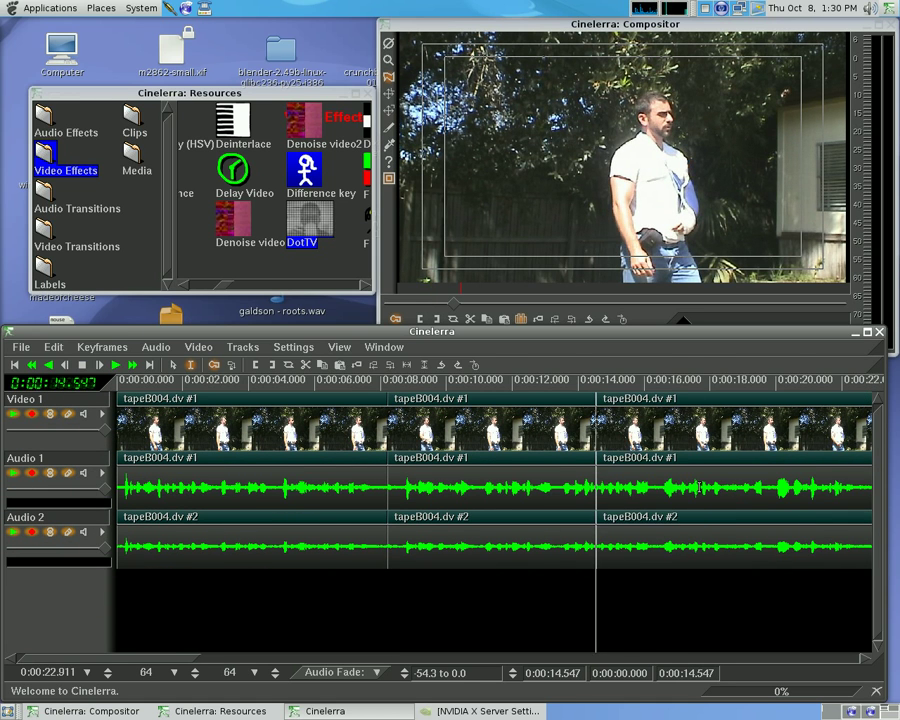
# - Add an empty Video 2 track, set the insertion point to 0:00:05.705, and disarm Video 1 and Audio 1
pyautogui.hotkey('shift', 't')
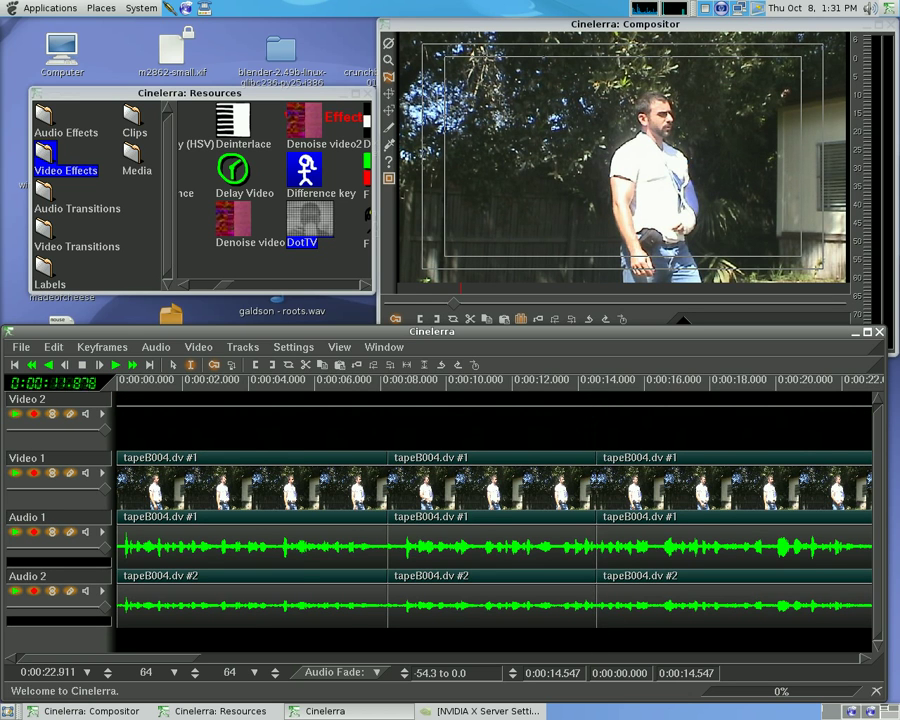
pyautogui.click(306, 422)
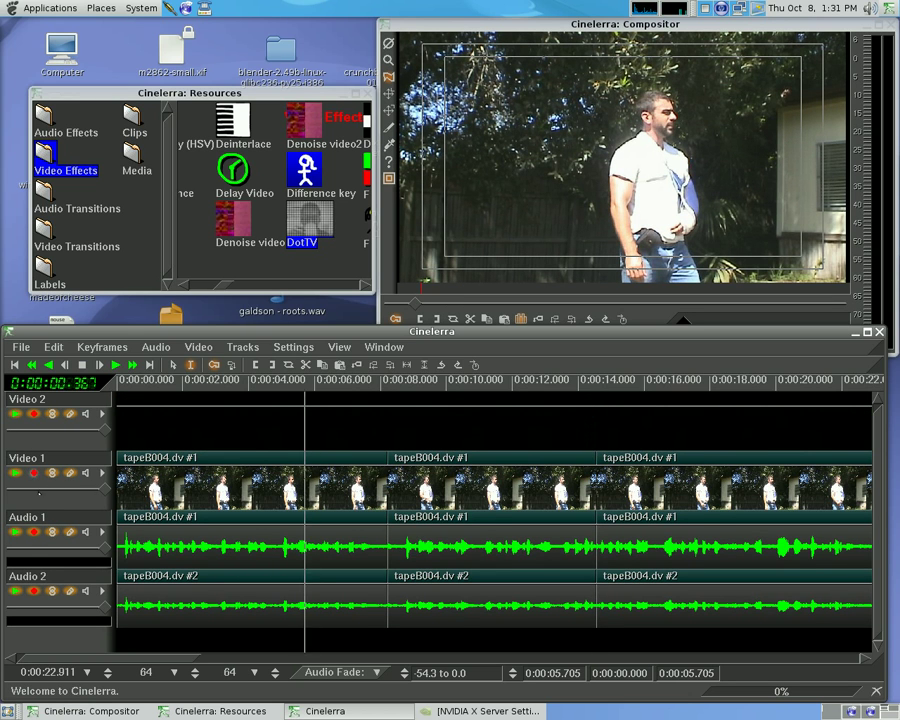
pyautogui.moveTo(33, 472); pyautogui.dragTo(33, 589)
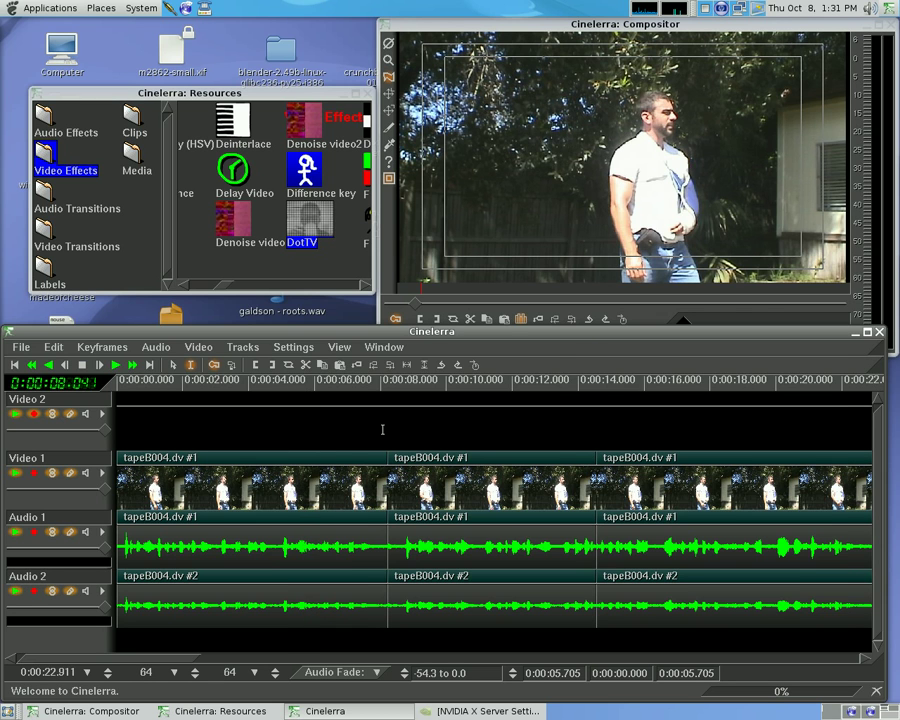
# - Set the Load files insertion strategy to Paste at insertion point
pyautogui.press('o')
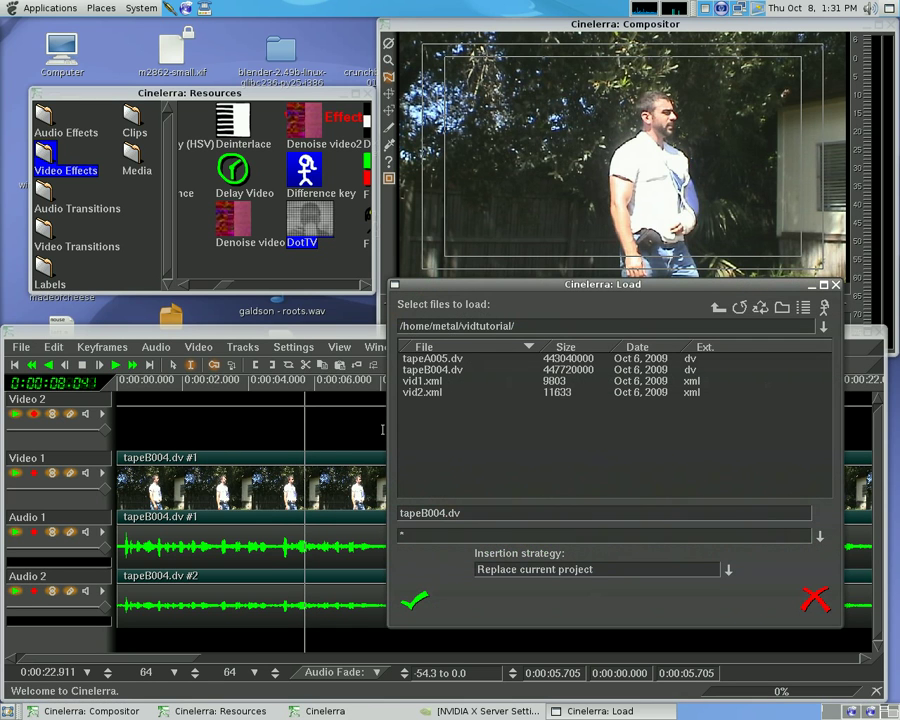
pyautogui.click(728, 570)
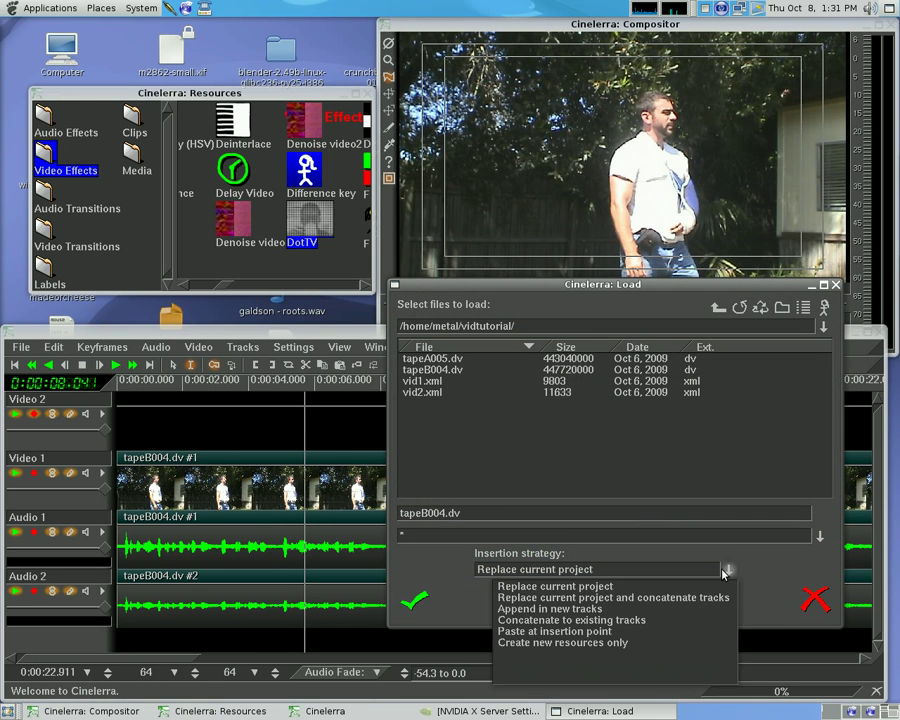
pyautogui.click(581, 636)
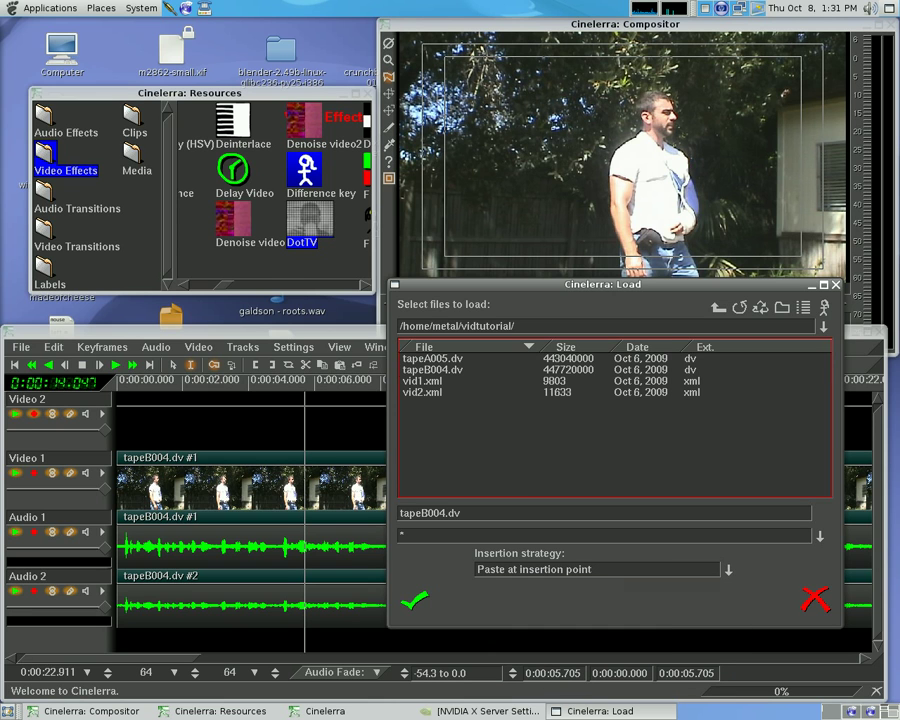
# - Browse to capture/NCA/email and load nca017.dv through nca024.dv
pyautogui.click(716, 310)
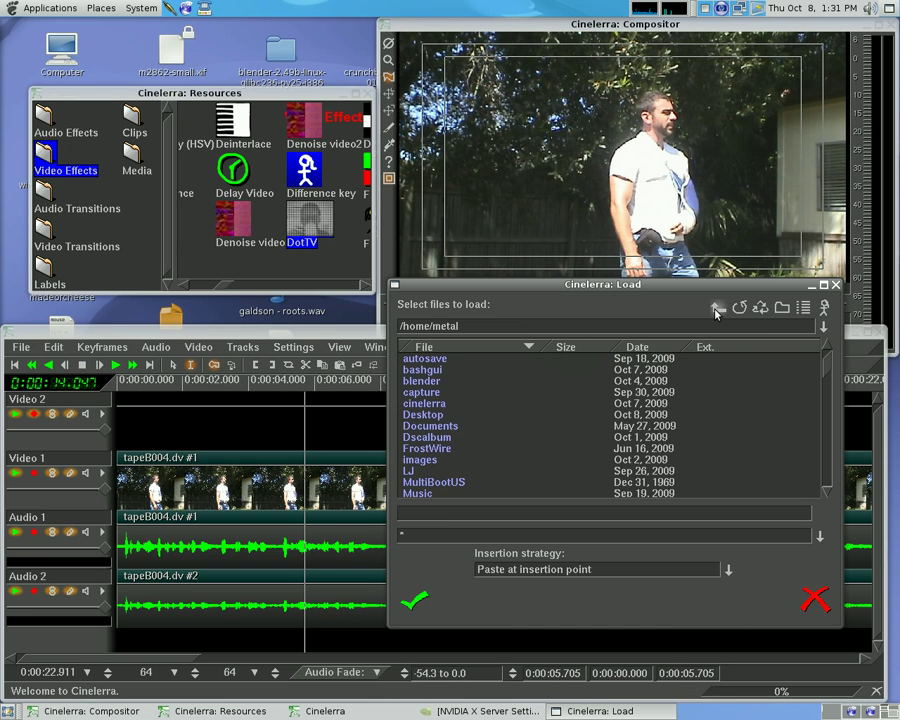
pyautogui.doubleClick(450, 394)
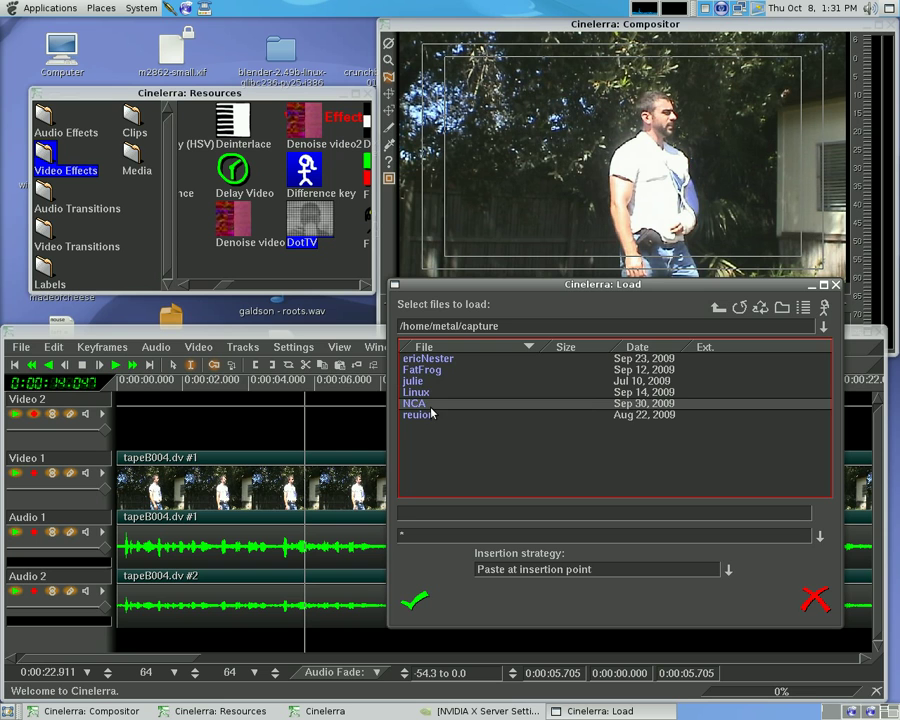
pyautogui.doubleClick(432, 404)
pyautogui.doubleClick(425, 360)
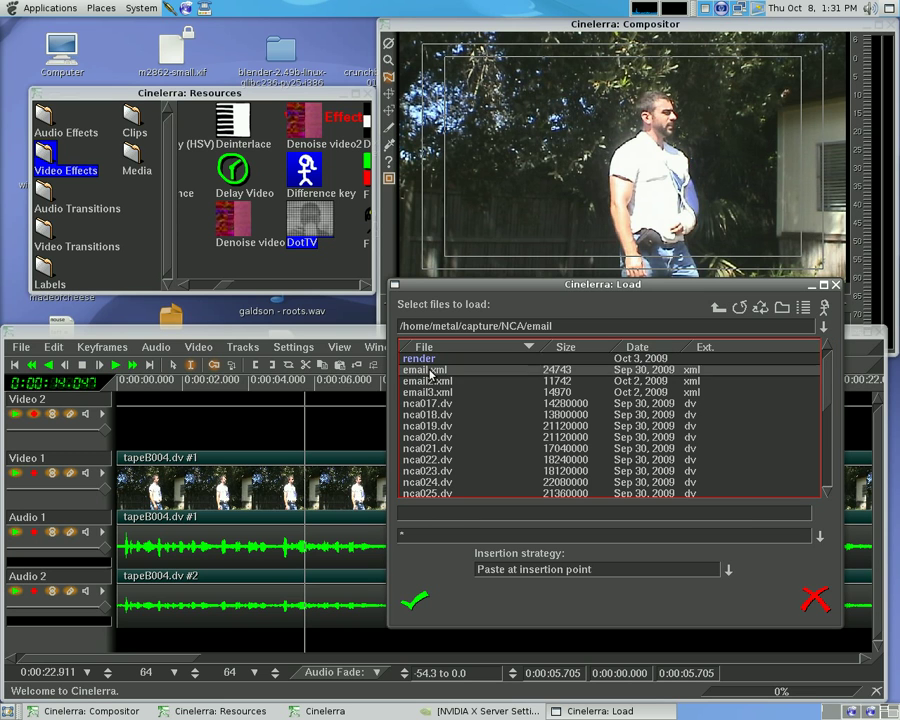
pyautogui.click(446, 404)
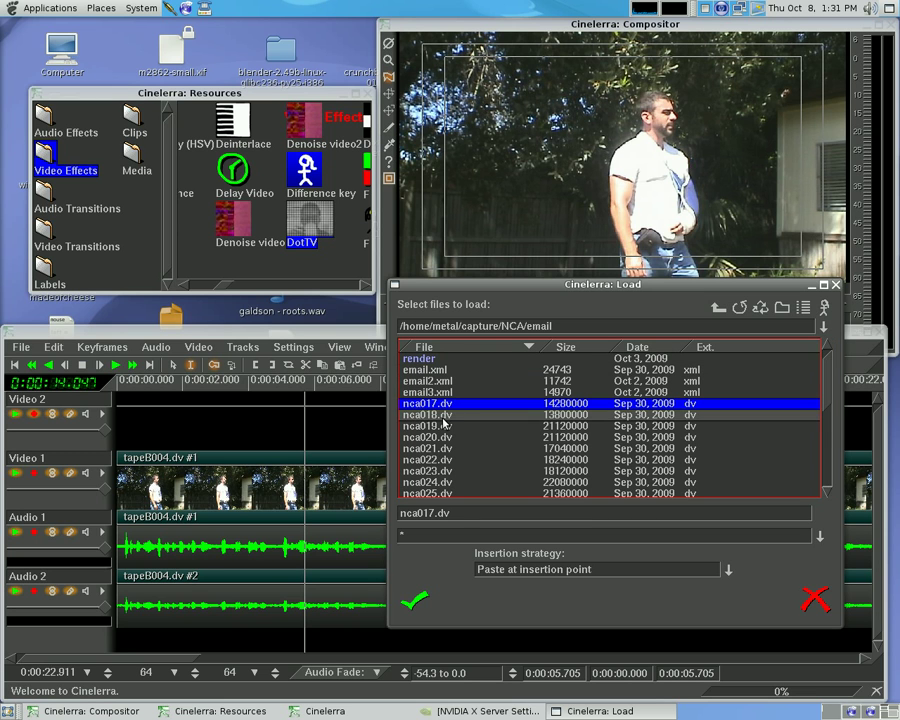
pyautogui.keyDown('shift'); pyautogui.click(454, 482); pyautogui.keyUp('shift')
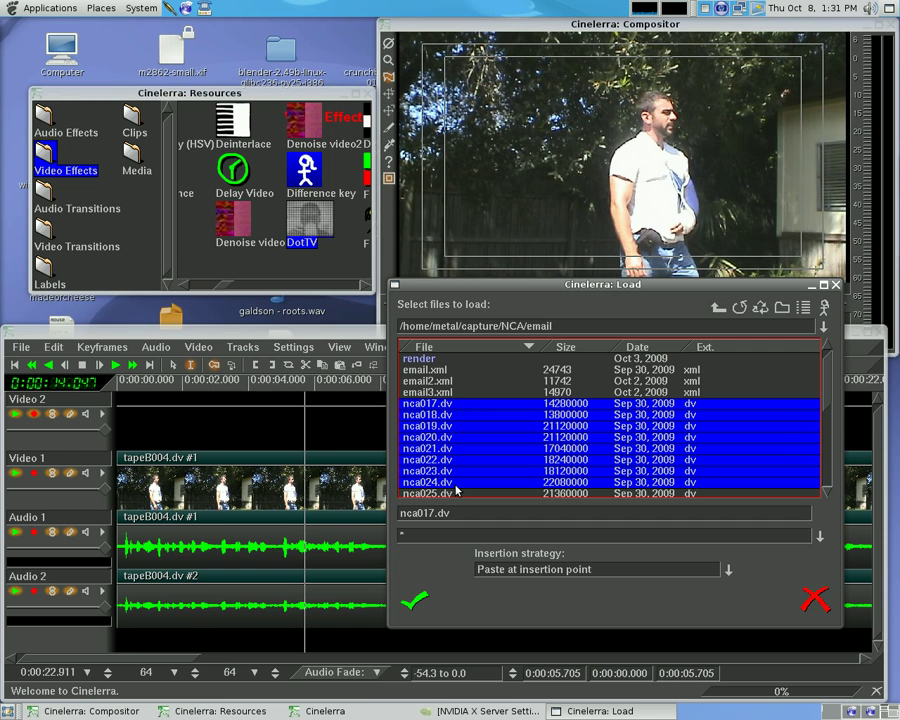
pyautogui.click(414, 599)
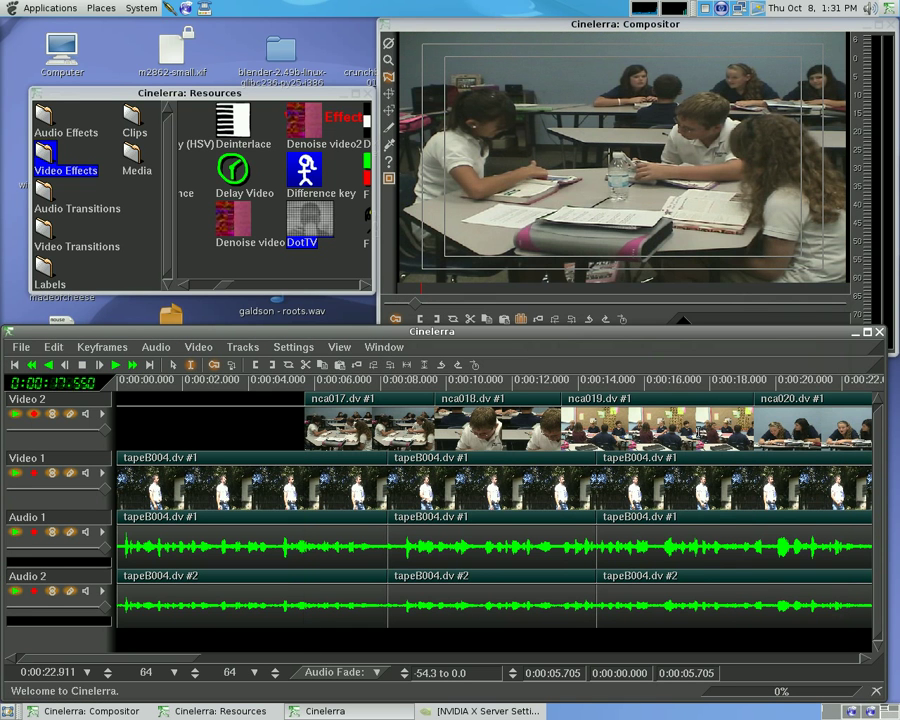
# - Scrub through the pasted nca clips and zoom out to fit the whole timeline
pyautogui.click(291, 385)
pyautogui.click(459, 385)
pyautogui.moveTo(459, 385); pyautogui.dragTo(769, 385)
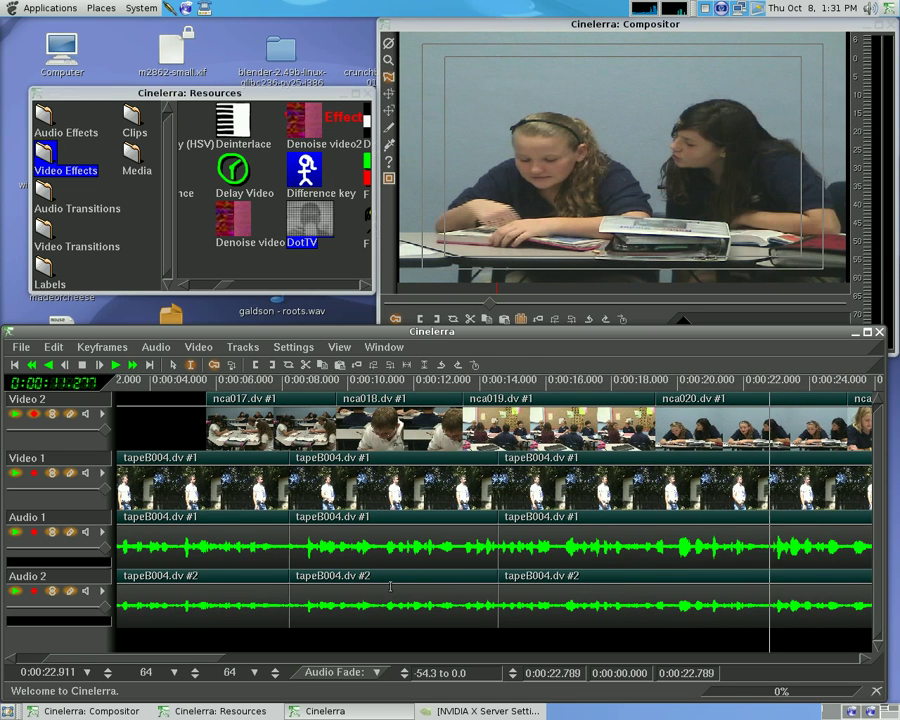
pyautogui.press('Down')
pyautogui.press('Down')
pyautogui.press('Down')
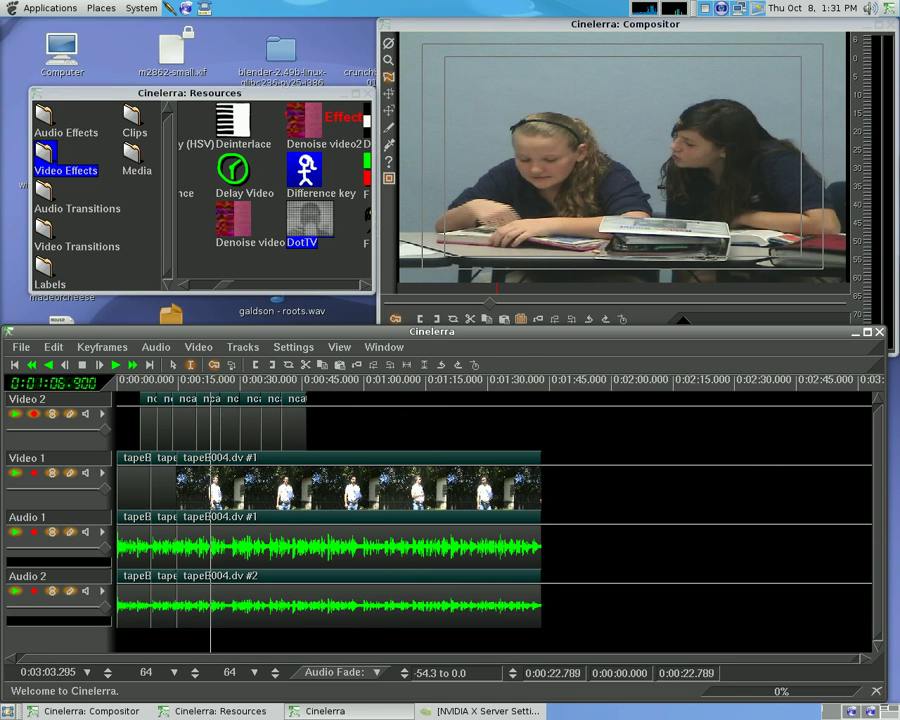
pyautogui.scroll(-1, 212, 428)
# - Preview frames at about 25, 48, 25 and 18 seconds
pyautogui.click(221, 412)
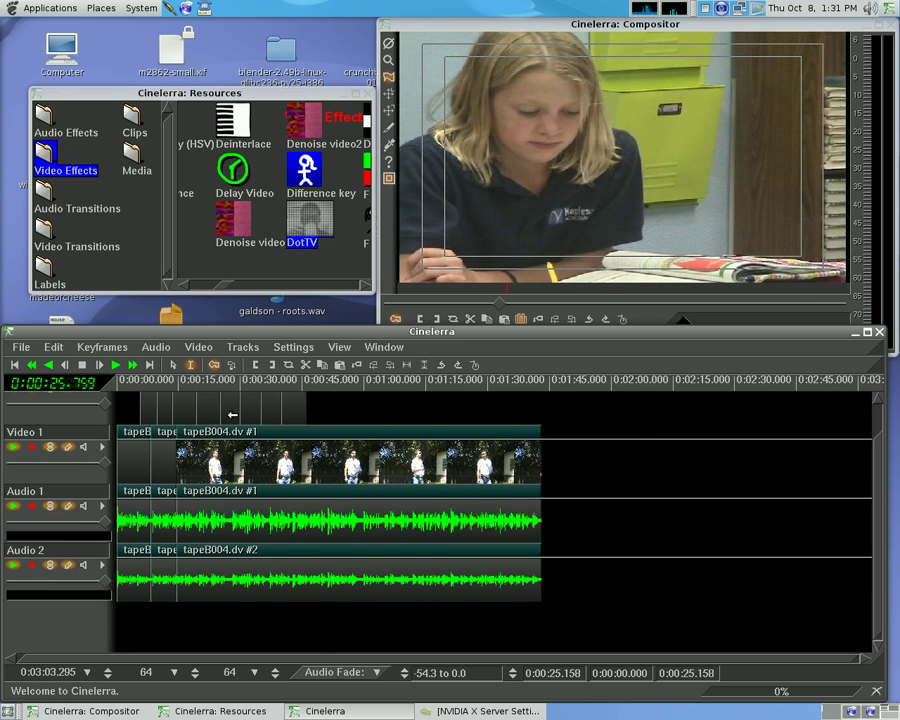
pyautogui.click(320, 412)
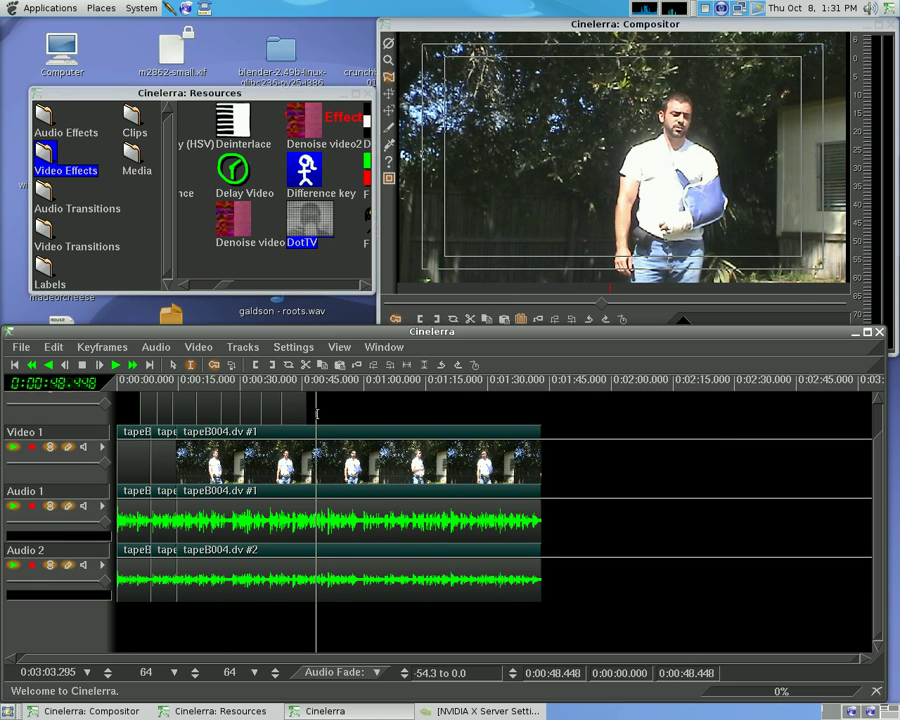
pyautogui.click(227, 408)
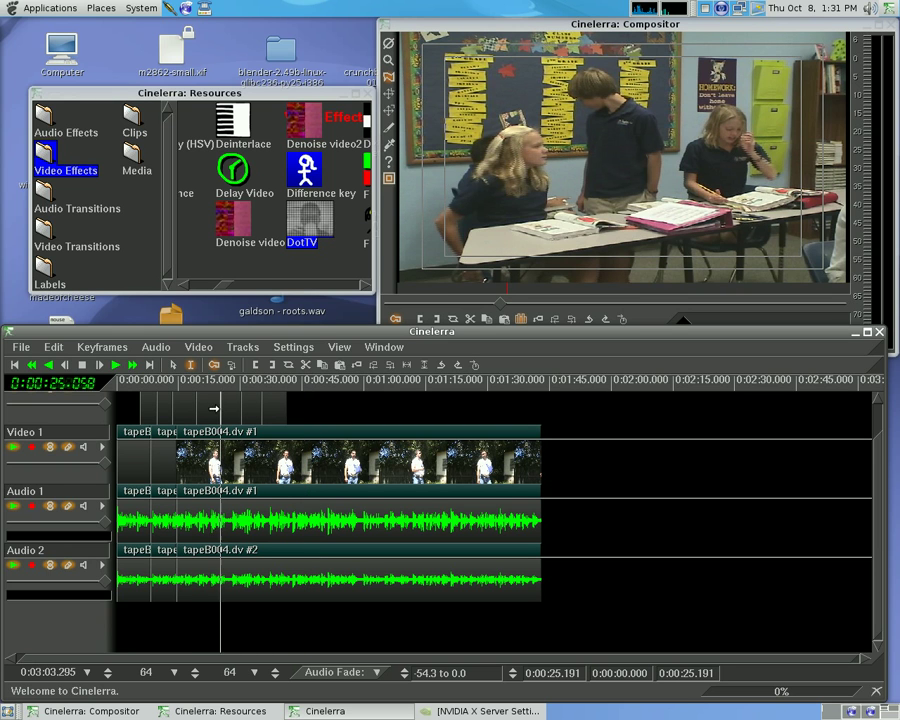
pyautogui.click(192, 408)
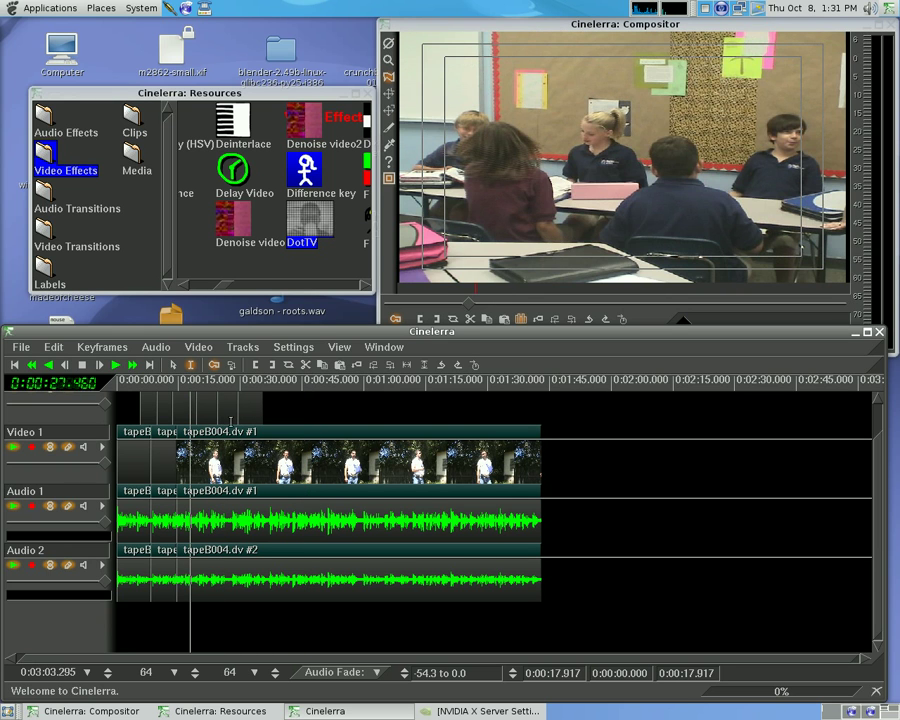
pyautogui.scroll(1, 229, 420)
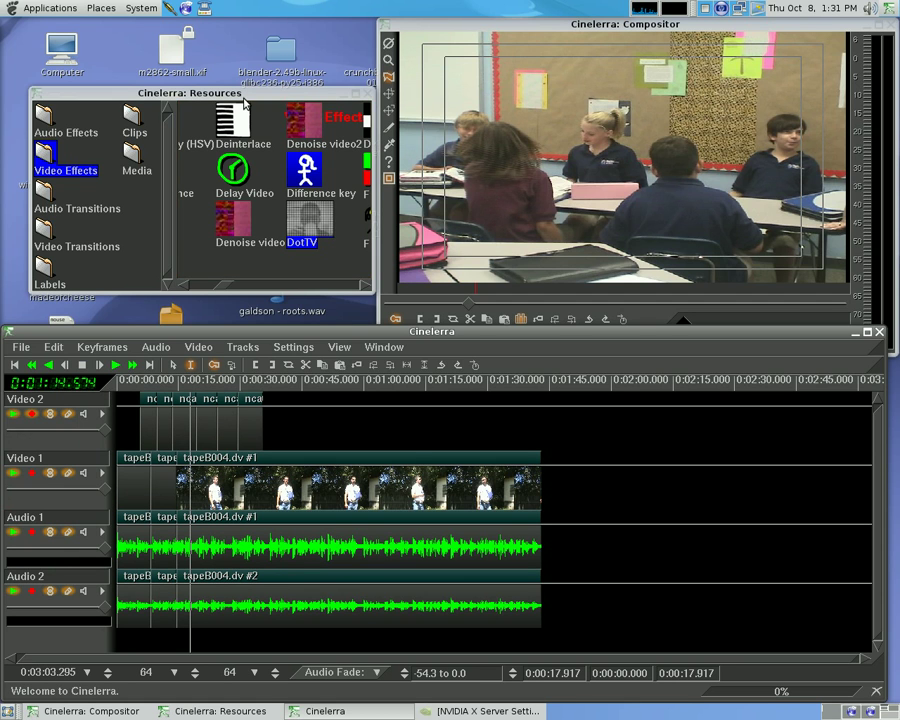
# - Cut the nca clip following the 13.480–19.319 s clip from all tracks
pyautogui.moveTo(216, 99); pyautogui.dragTo(215, 96)
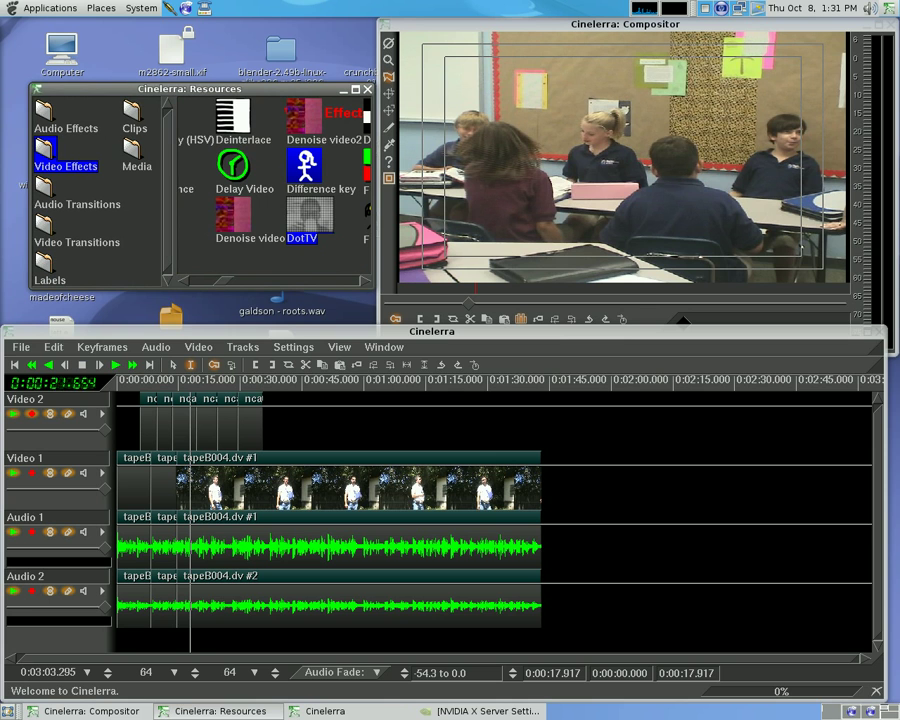
pyautogui.doubleClick(183, 432)
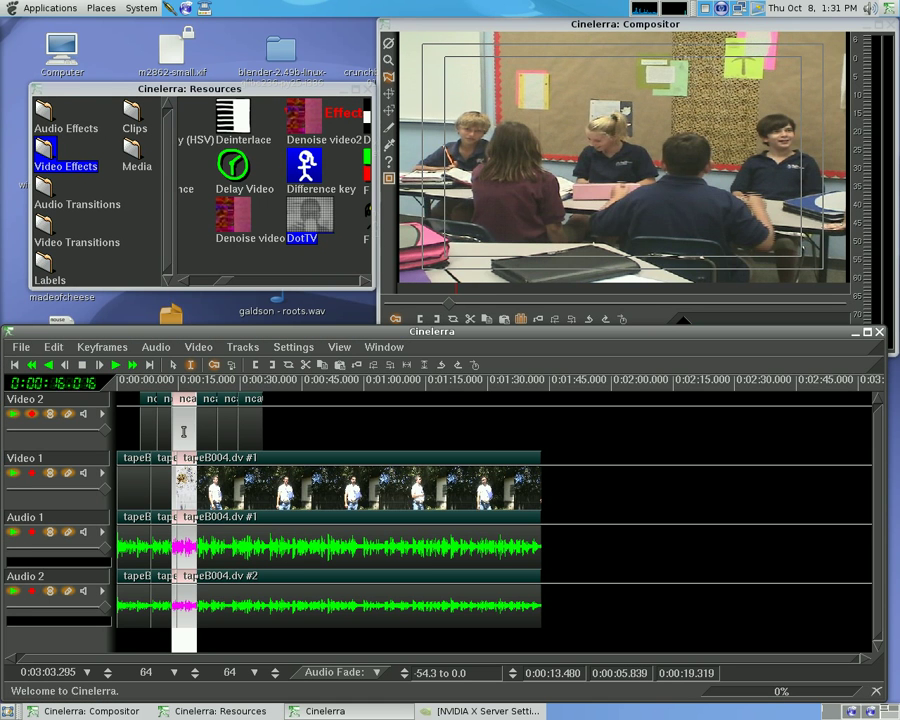
pyautogui.doubleClick(204, 425)
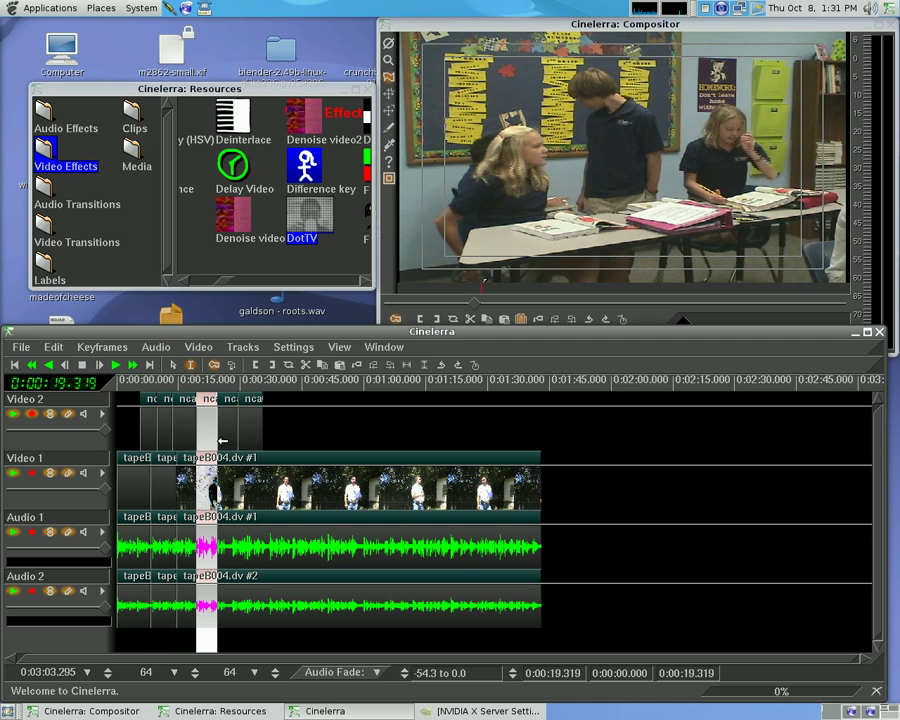
pyautogui.press('x')
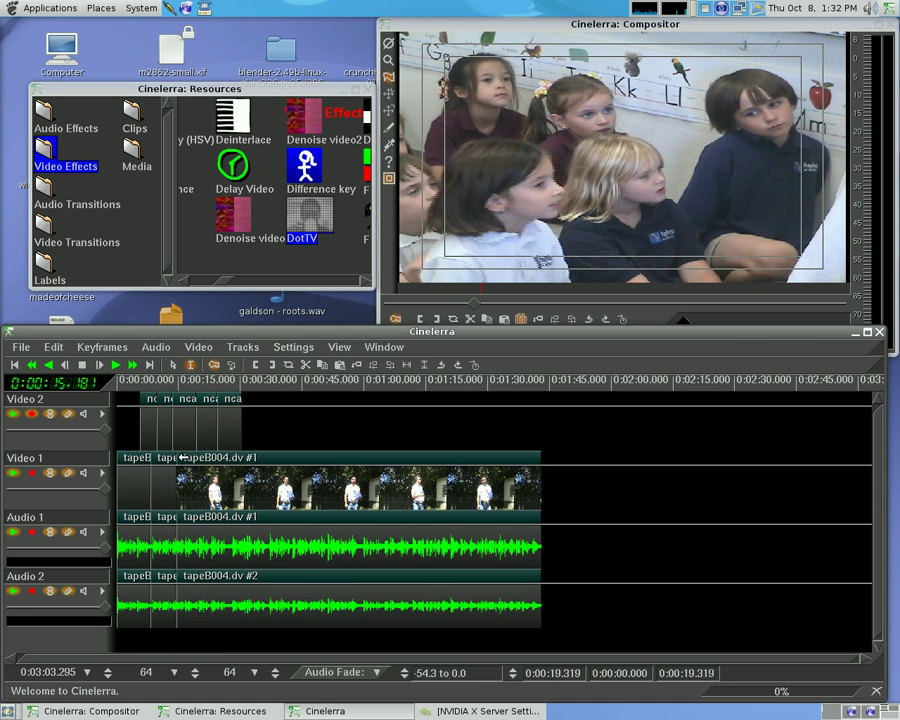
# - Zoom in, delete nca023 closing the gap, and select nca019
pyautogui.press('Up')
pyautogui.press('Up')
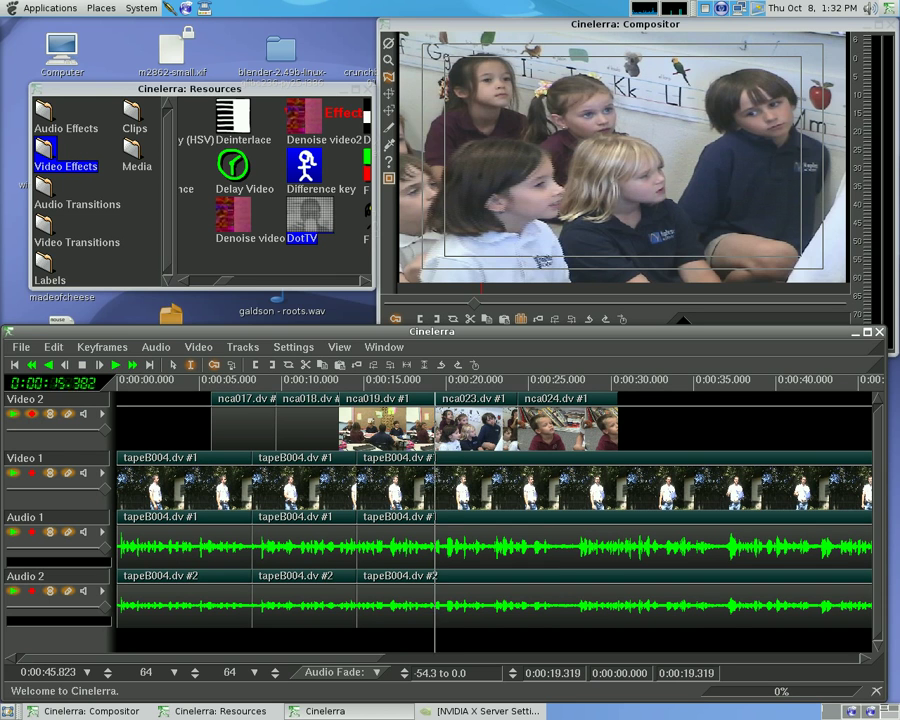
pyautogui.click(493, 424)
pyautogui.press('Delete')
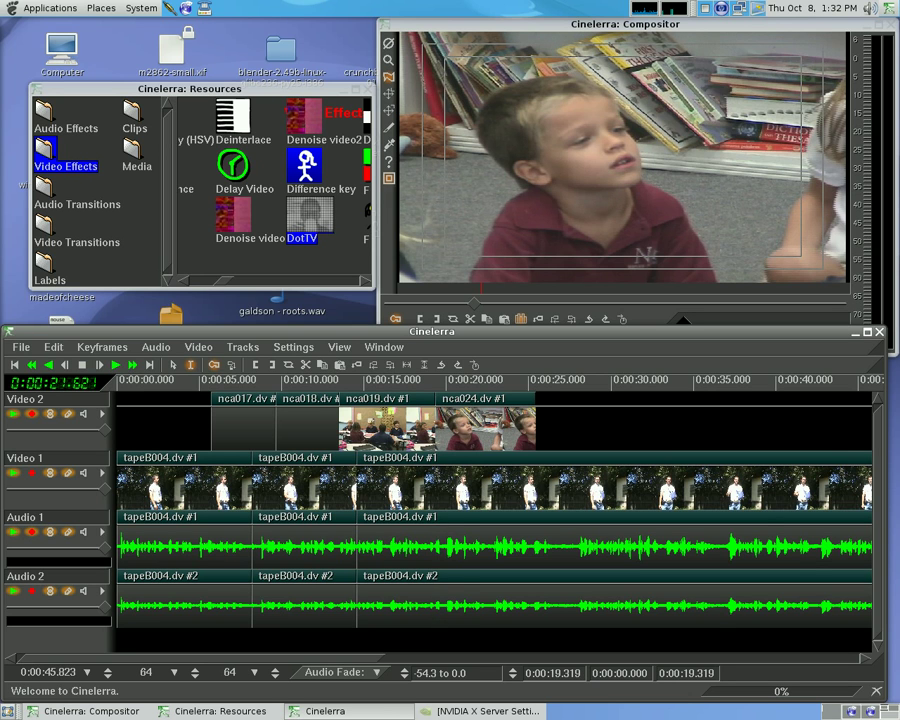
pyautogui.click(465, 424)
pyautogui.click(387, 424)
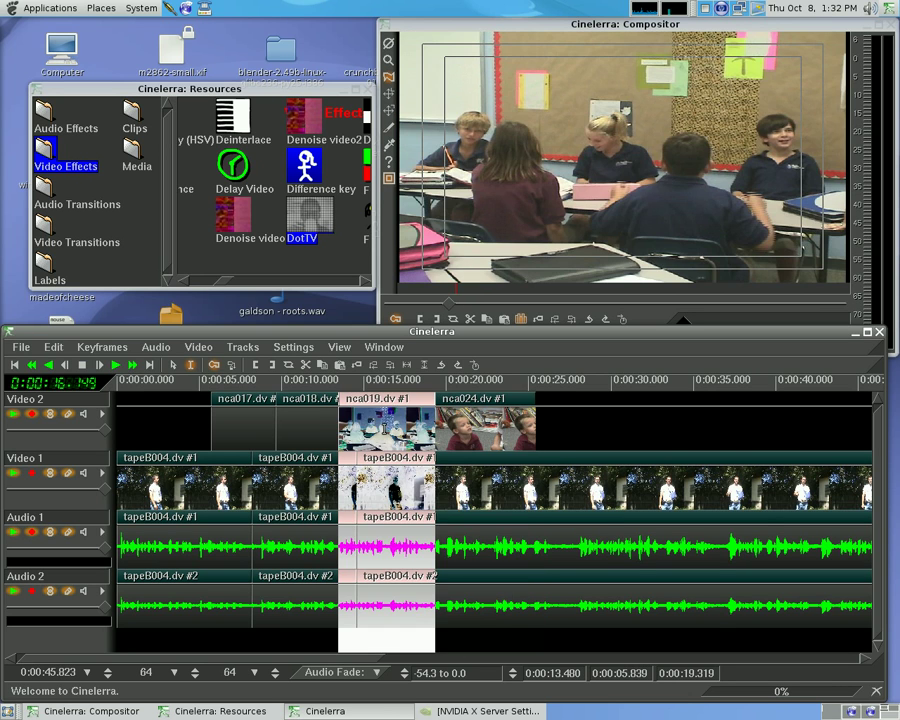
# - Ripple-delete nca019 from Video 2, then preview the edit at about 8 and 15 seconds
pyautogui.press('Delete')
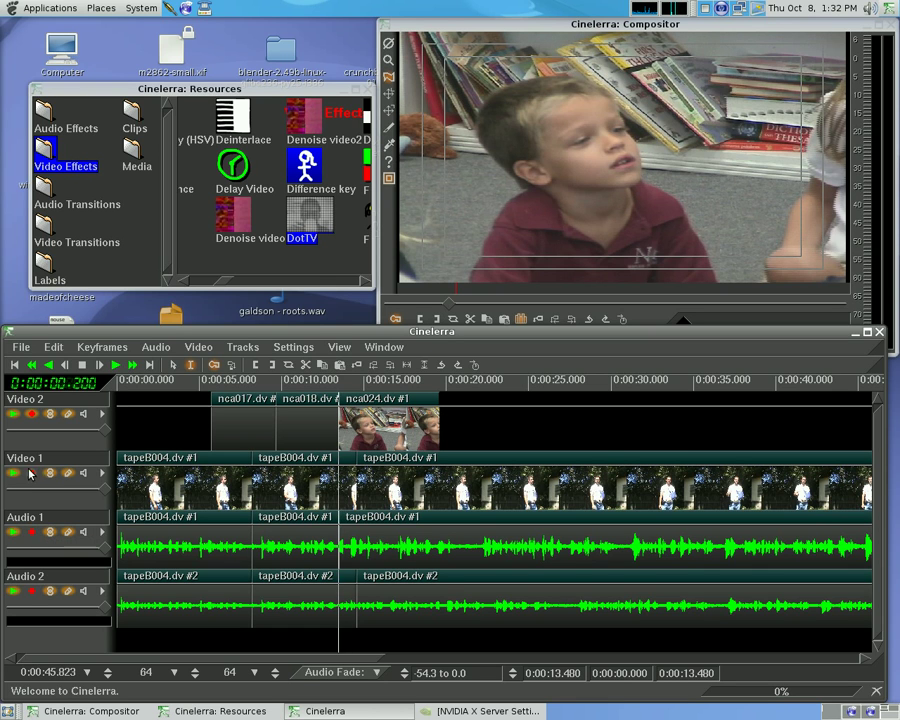
pyautogui.click(253, 485)
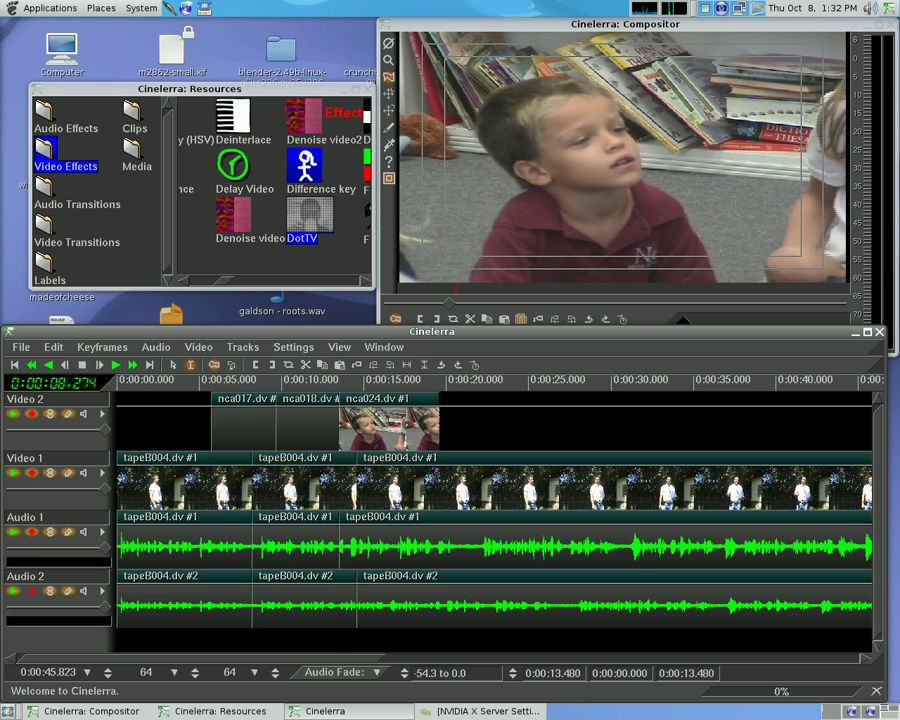
pyautogui.click(371, 467)
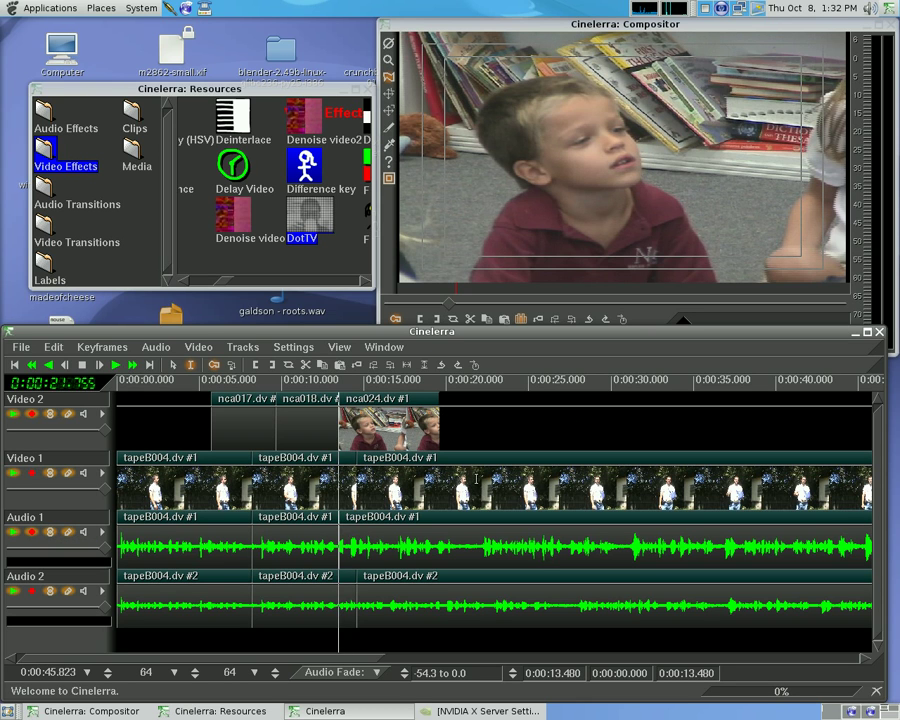